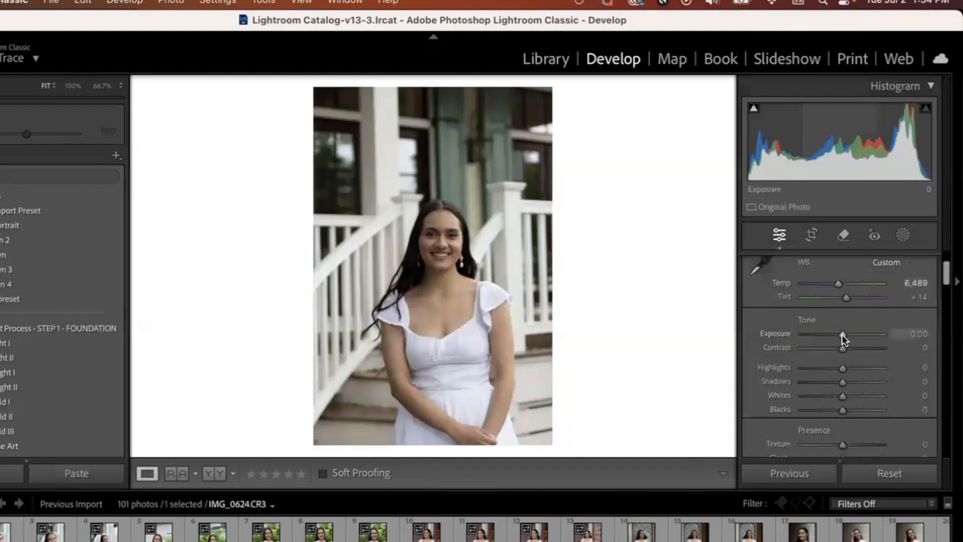
Step: Try an exposure of -0.05 and review the tone, presence and HSL saturation sliders
{"action": "left_click_drag", "start_coordinate": [884, 333], "coordinate": [842, 343]}
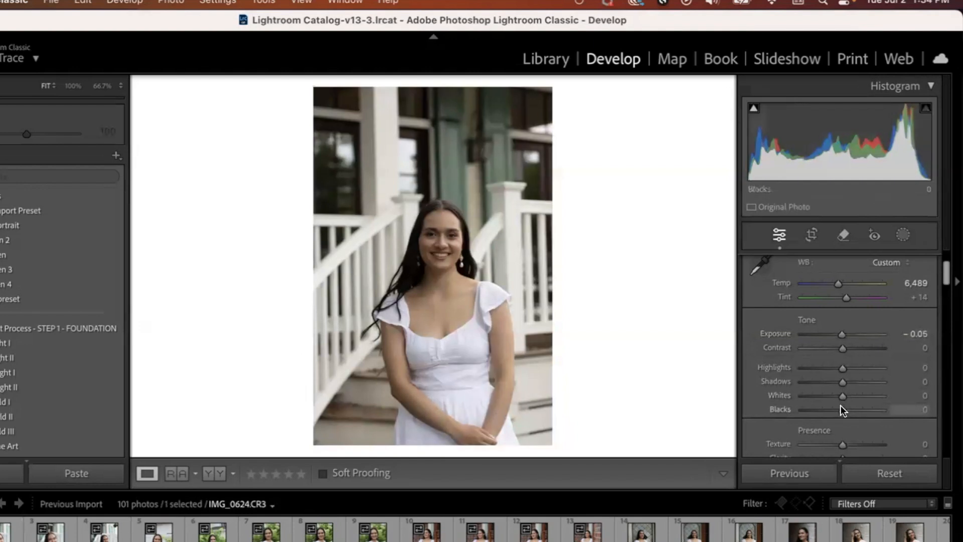
{"action": "scroll", "coordinate": [841, 404], "scroll_direction": "down", "scroll_amount": 3}
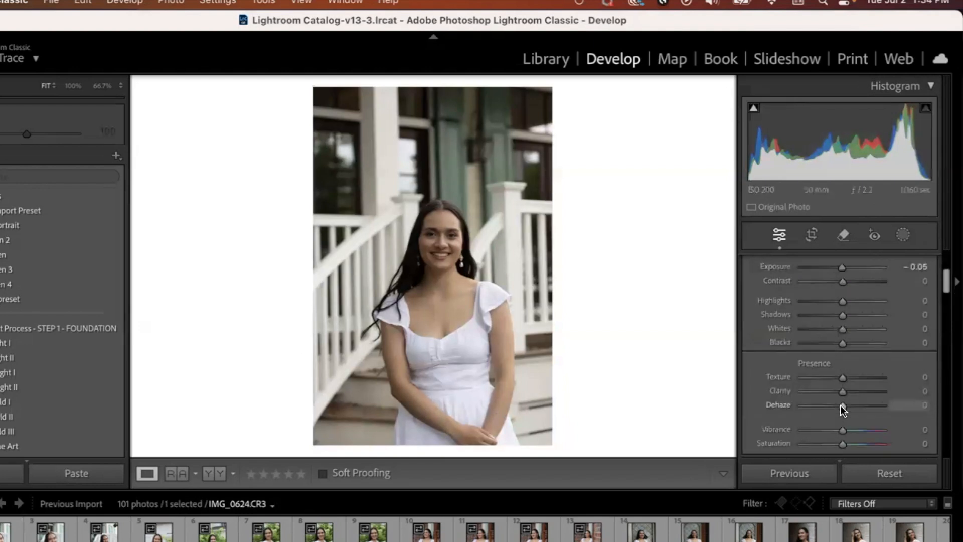
{"action": "scroll", "coordinate": [853, 391], "scroll_direction": "down", "scroll_amount": 1}
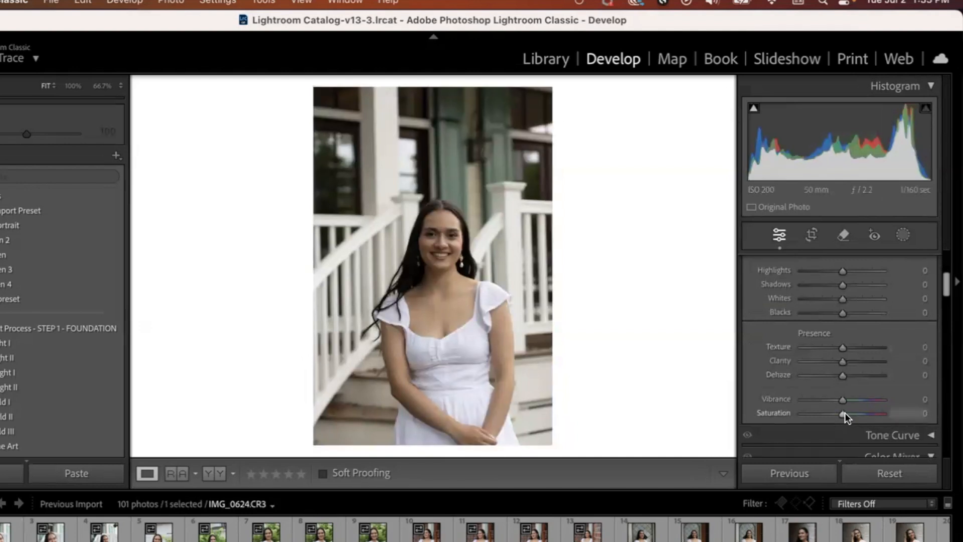
{"action": "scroll", "coordinate": [844, 413], "scroll_direction": "down", "scroll_amount": 3}
{"action": "scroll", "coordinate": [844, 412], "scroll_direction": "down", "scroll_amount": 3}
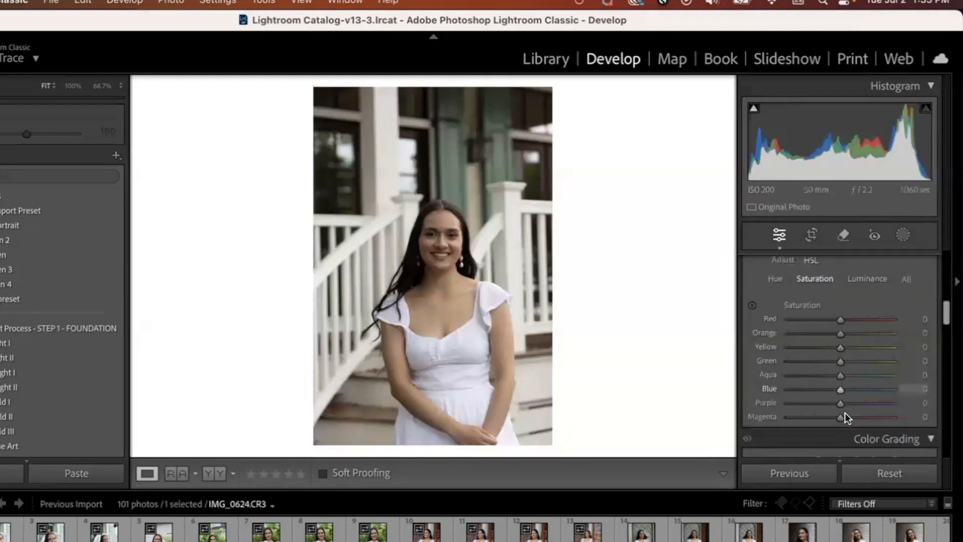
{"action": "scroll", "coordinate": [844, 416], "scroll_direction": "down", "scroll_amount": 3}
{"action": "scroll", "coordinate": [840, 330], "scroll_direction": "up", "scroll_amount": 10}
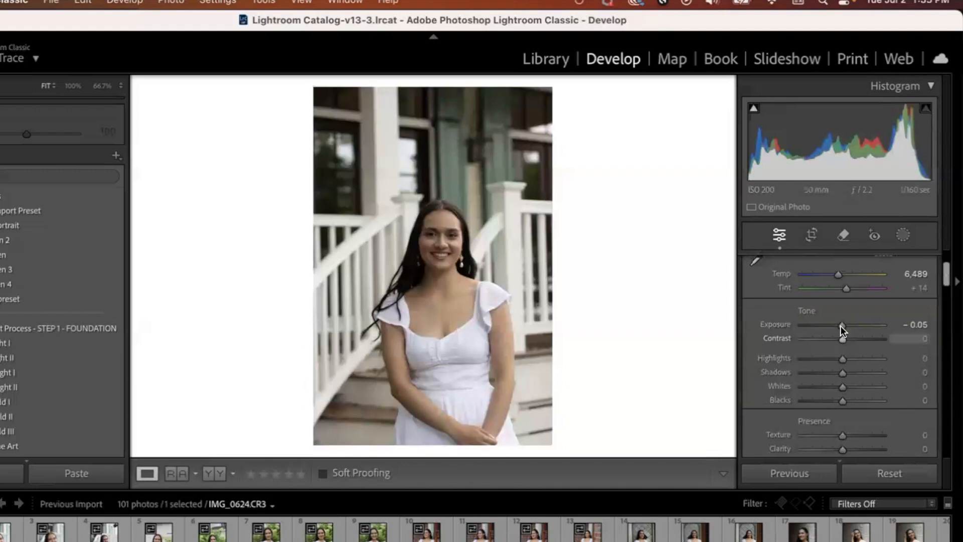
Step: Try a manual edit with exposure +0.80, shadows +15, clarity +10 and dehaze +15, and reset all adjustments
{"action": "left_click_drag", "start_coordinate": [840, 326], "coordinate": [849, 327]}
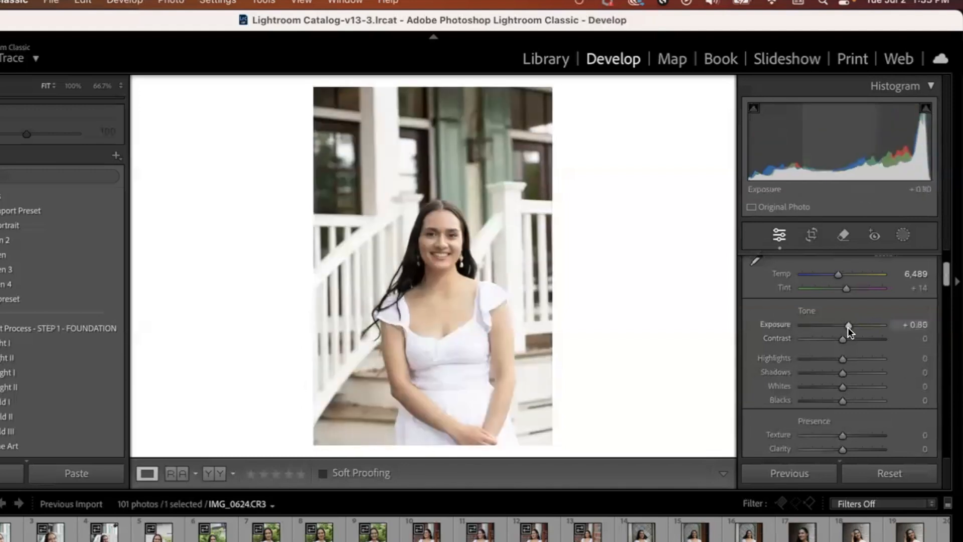
{"action": "left_click_drag", "start_coordinate": [841, 374], "coordinate": [846, 374]}
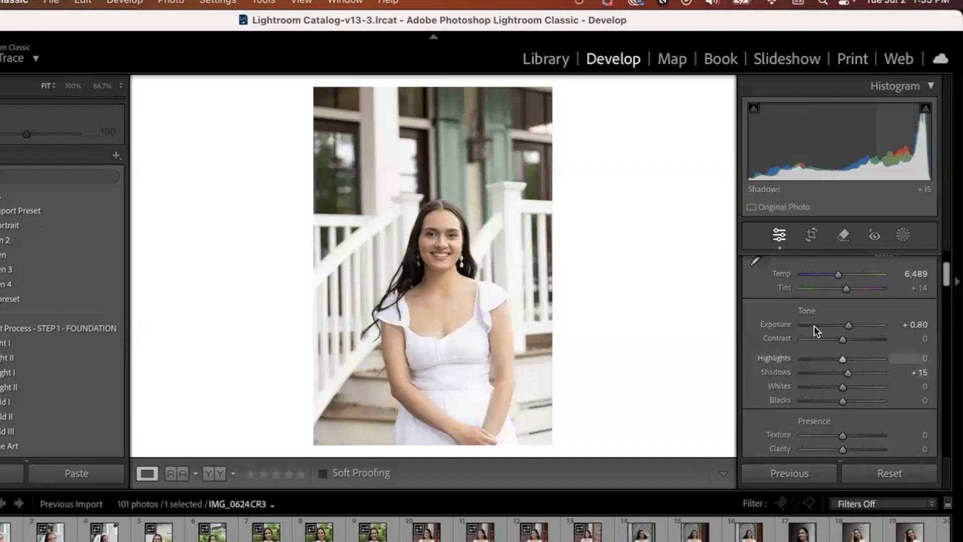
{"action": "scroll", "coordinate": [844, 401], "scroll_direction": "down", "scroll_amount": 1}
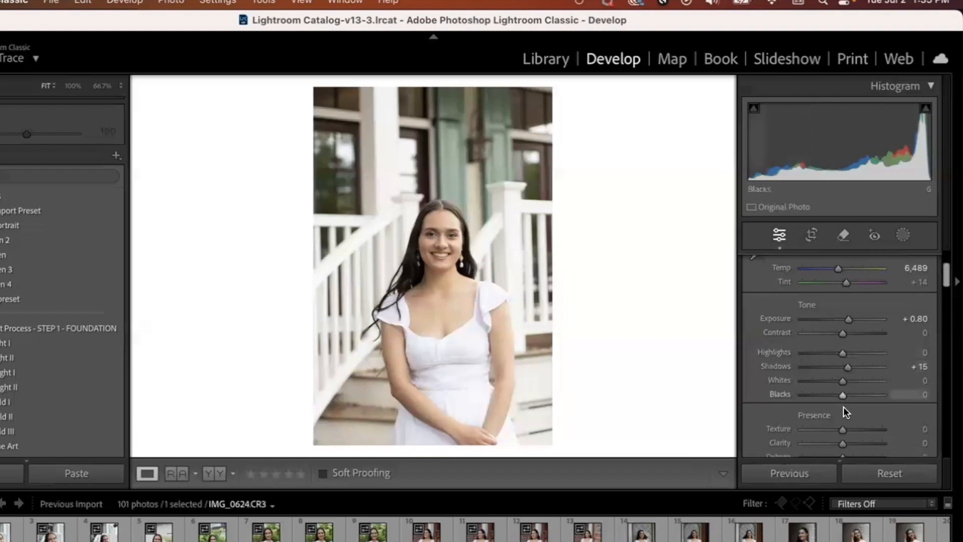
{"action": "scroll", "coordinate": [844, 409], "scroll_direction": "down", "scroll_amount": 5}
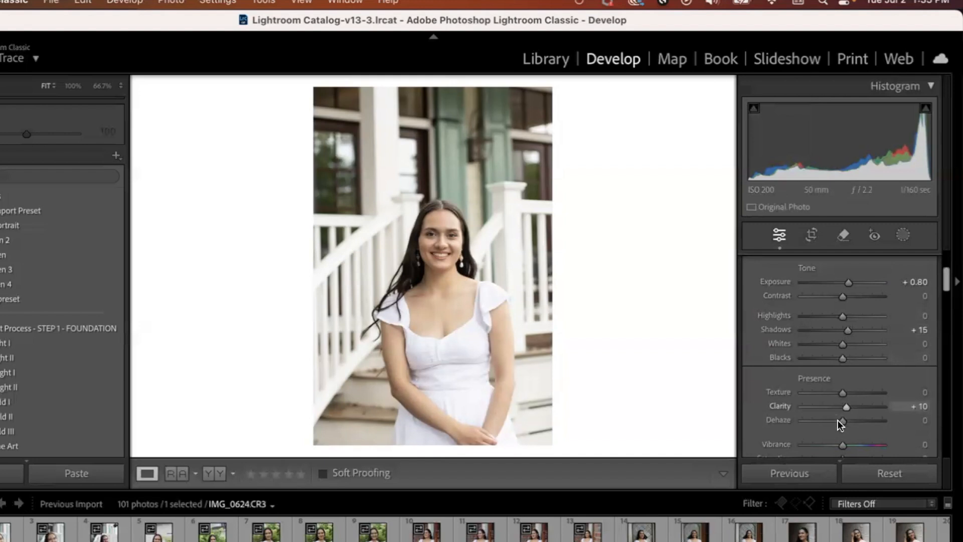
{"action": "scroll", "coordinate": [845, 421], "scroll_direction": "down", "scroll_amount": 3}
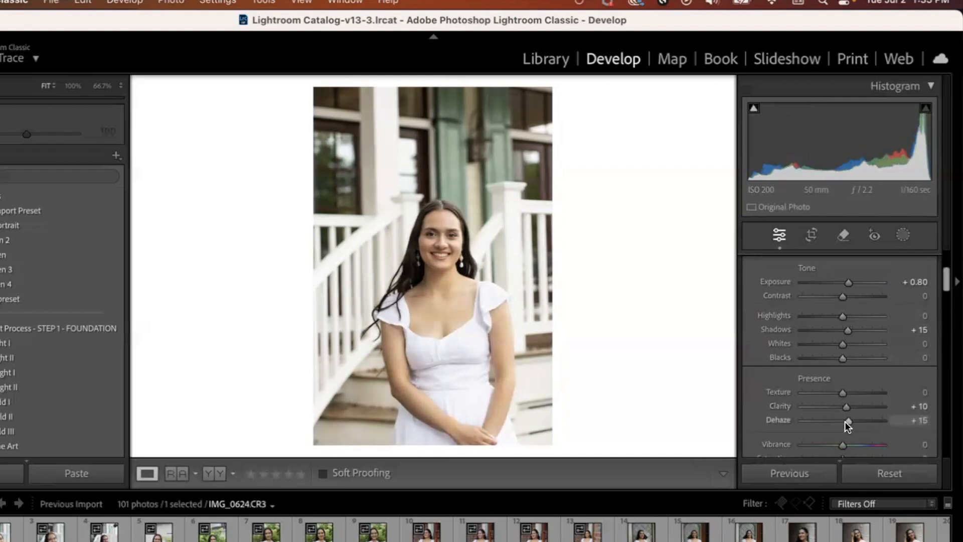
{"action": "key", "text": "super+shift+r"}
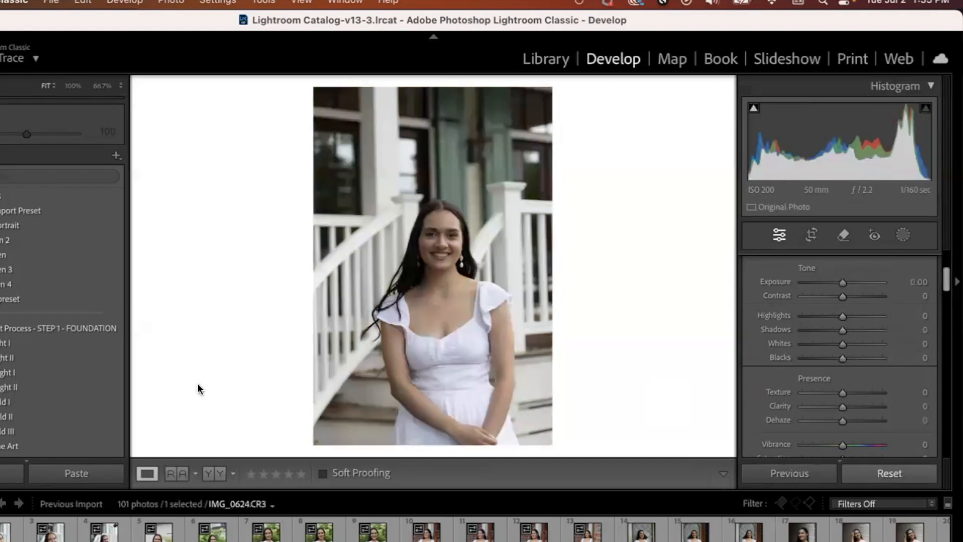
Step: Apply the user preset listed just above the STEP 1 - FOUNDATION group and lower the exposure to +0.60
{"action": "left_click", "coordinate": [38, 296]}
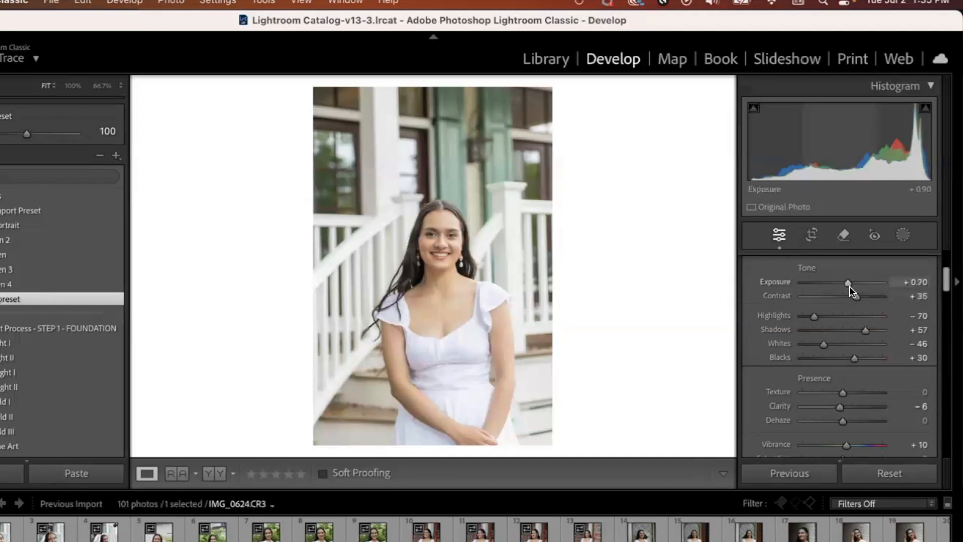
{"action": "key", "text": "Down"}
{"action": "key", "text": "Down"}
{"action": "key", "text": "Down"}
{"action": "key", "text": "Up"}
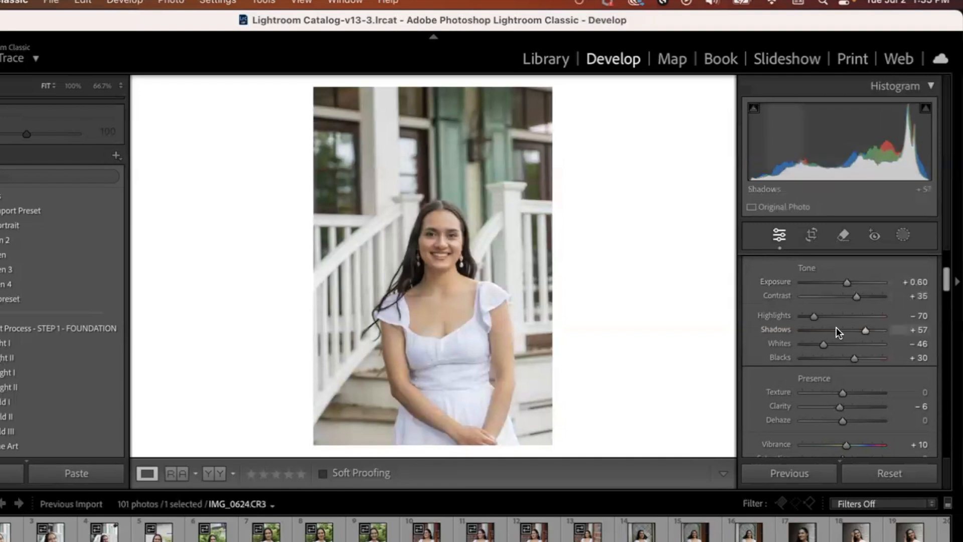
Step: Warm the portrait's white balance by setting the temperature to 6,050
{"action": "scroll", "coordinate": [836, 328], "scroll_direction": "up", "scroll_amount": 3}
{"action": "scroll", "coordinate": [833, 357], "scroll_direction": "up", "scroll_amount": 1}
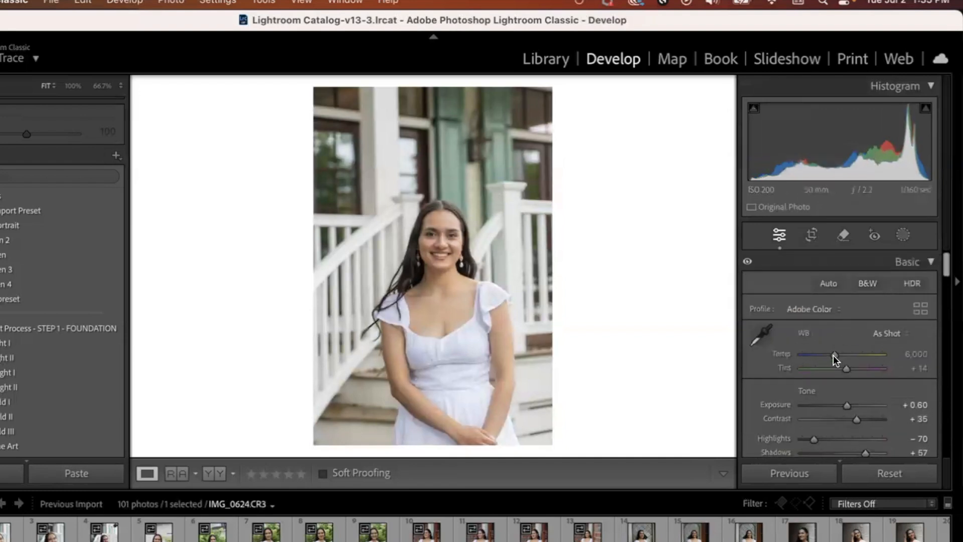
{"action": "scroll", "coordinate": [832, 354], "scroll_direction": "up", "scroll_amount": 3}
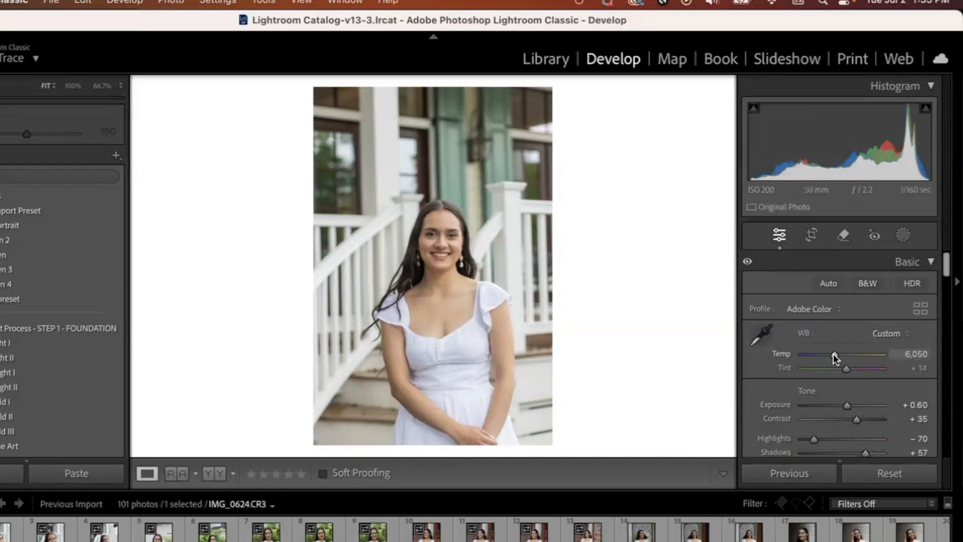
Step: Examine the subject's facial skin at 100% zoom and return to the full view
{"action": "scroll", "coordinate": [828, 326], "scroll_direction": "down", "scroll_amount": 15}
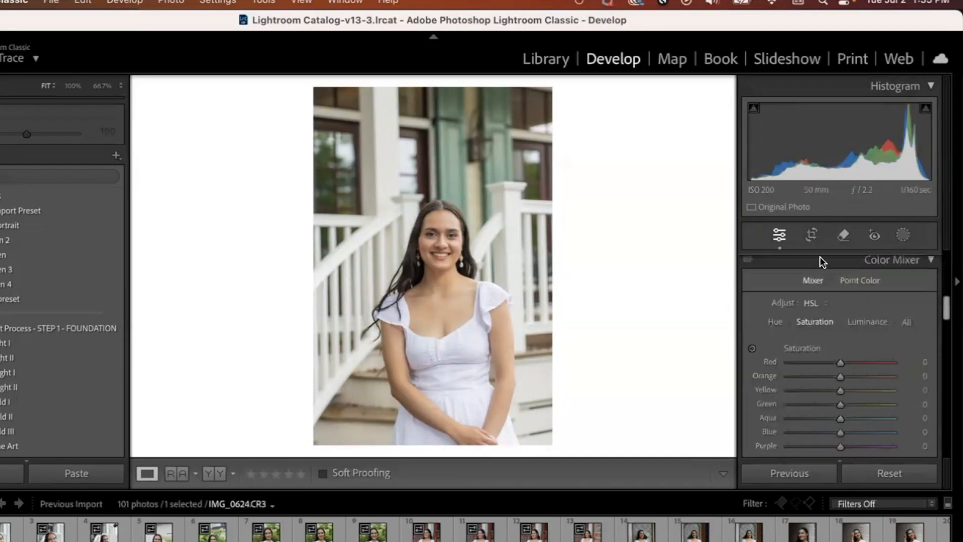
{"action": "left_click", "coordinate": [450, 240]}
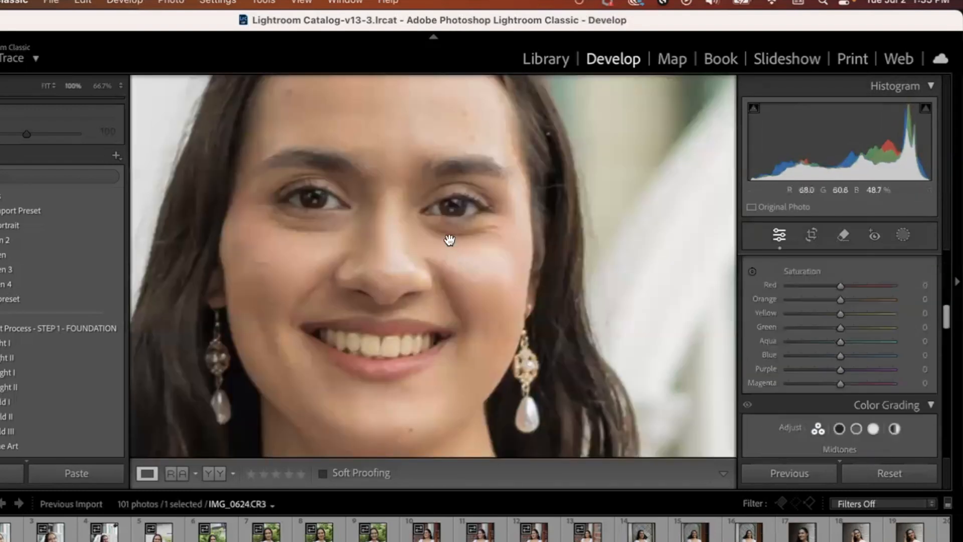
{"action": "left_click_drag", "start_coordinate": [450, 241], "coordinate": [501, 309]}
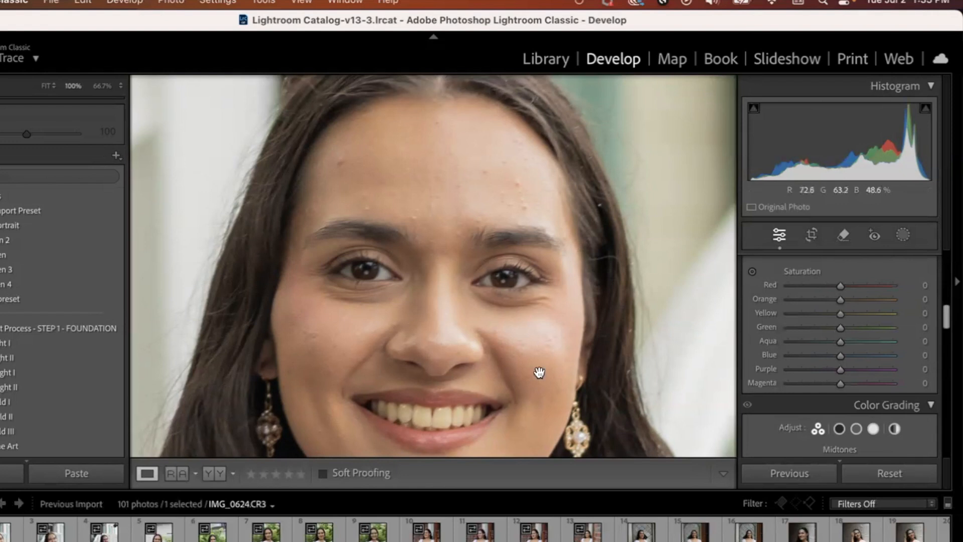
{"action": "left_click", "coordinate": [490, 271]}
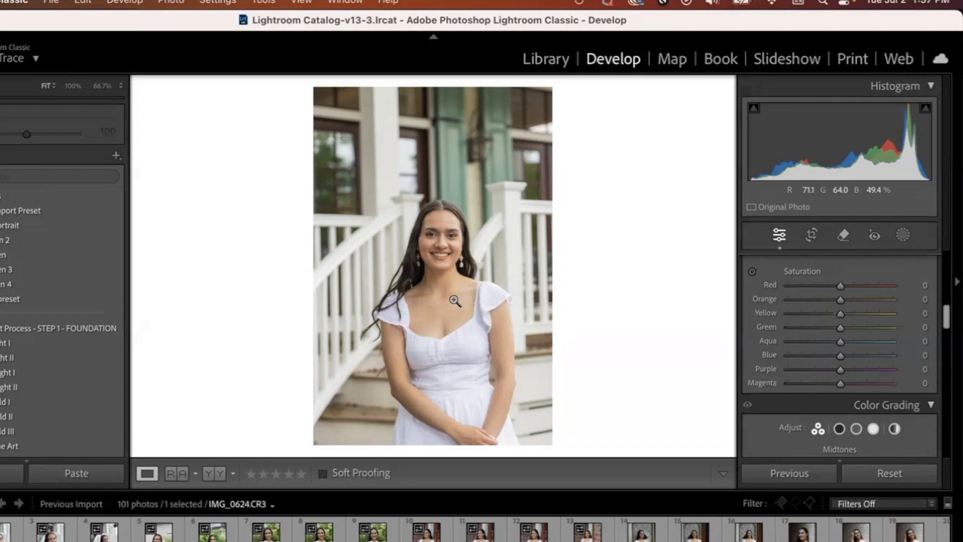
Step: Crop the portrait slightly tighter from its upper-left corner at the original aspect, reposition the subject and accept the crop
{"action": "left_click", "coordinate": [810, 239]}
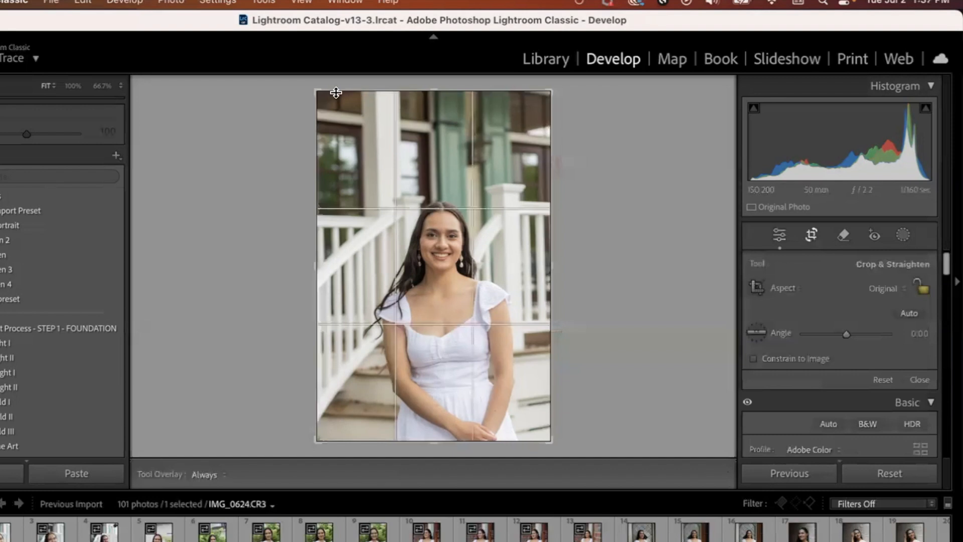
{"action": "left_click_drag", "start_coordinate": [317, 90], "coordinate": [332, 116]}
{"action": "left_click_drag", "start_coordinate": [434, 242], "coordinate": [442, 251]}
{"action": "key", "text": "Return"}
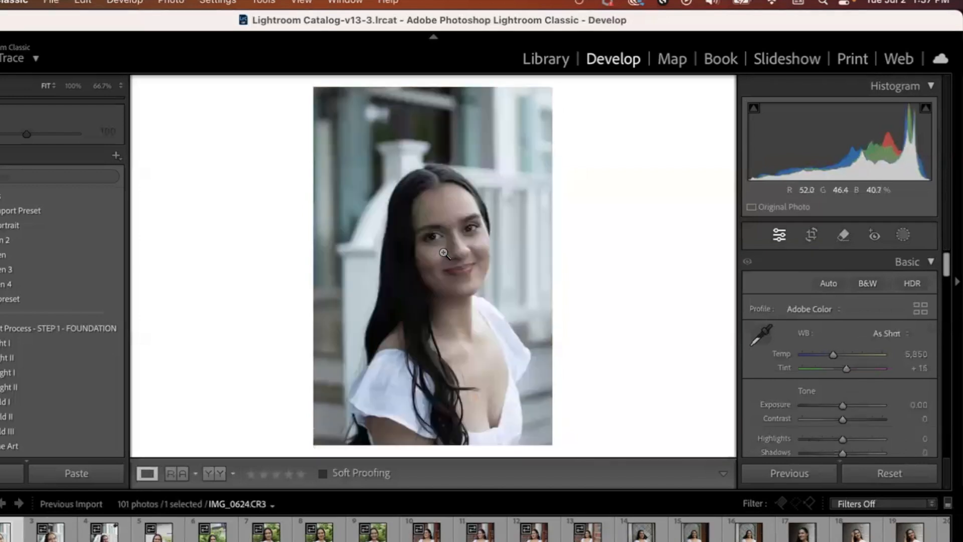
Step: Apply the same preset to the next photo, IMG_0625.CR3, and set its temperature to 5,950 and tint to +20
{"action": "key", "text": "Right"}
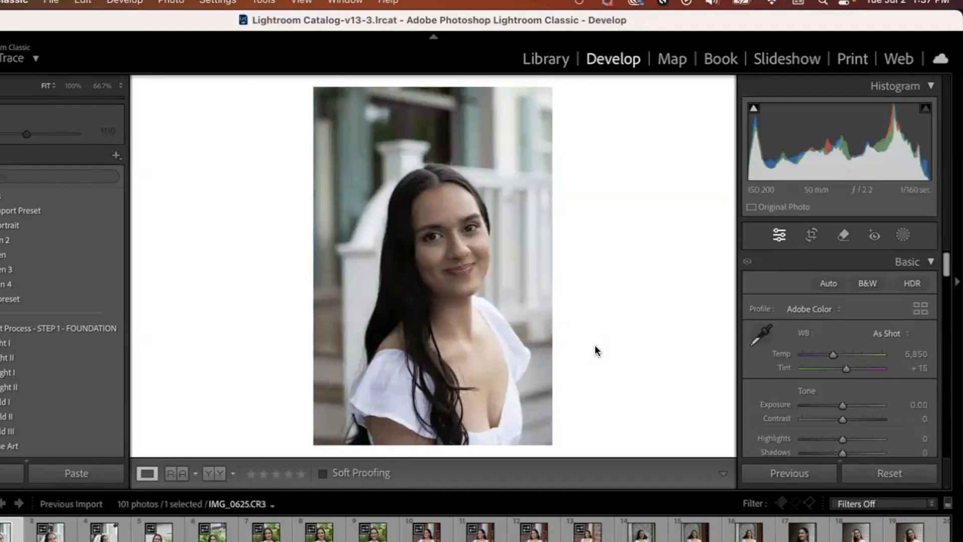
{"action": "left_click", "coordinate": [64, 303]}
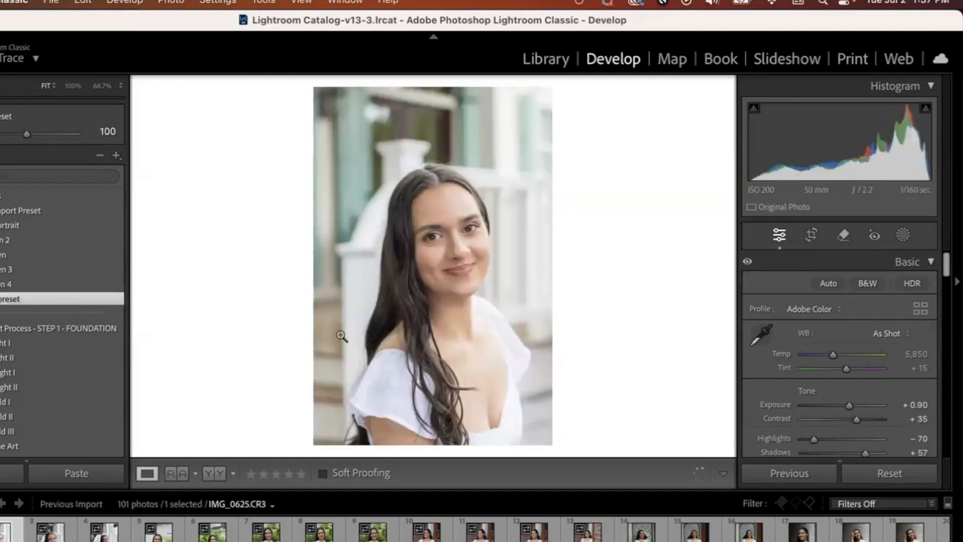
{"action": "left_click", "coordinate": [833, 353]}
{"action": "key", "text": "Up"}
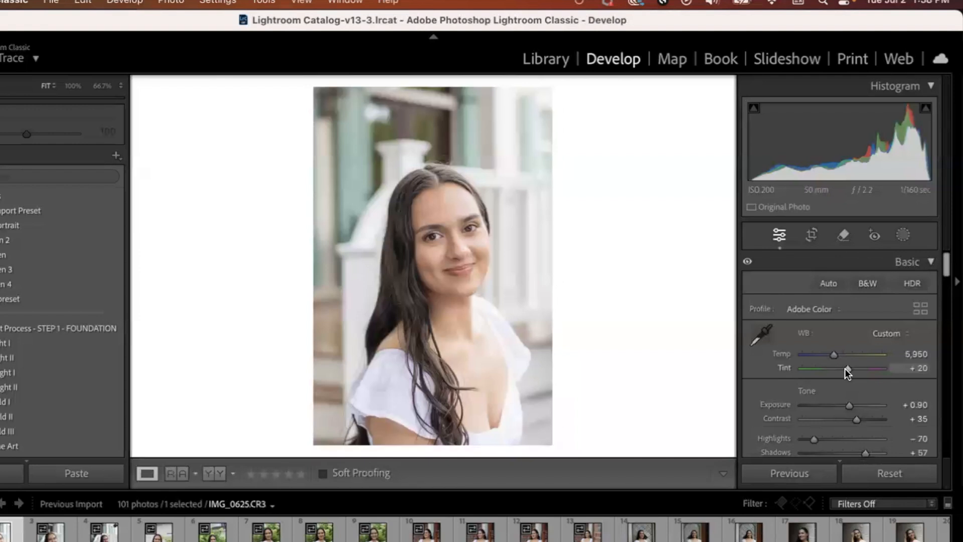
Step: Remove the blemishes scattered across the subject's forehead at 100% zoom, using the Remove tool at size 7 and opacity 100
{"action": "left_click", "coordinate": [454, 218]}
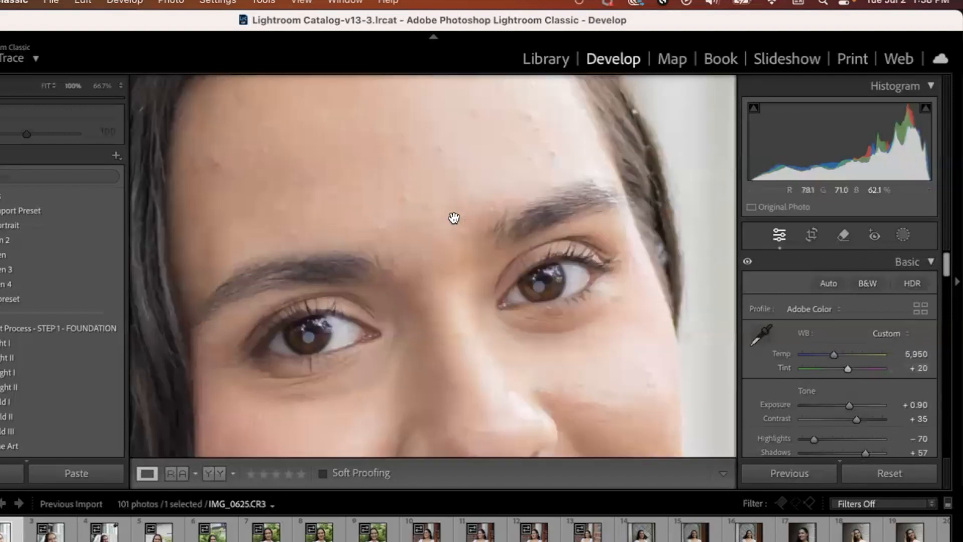
{"action": "left_click_drag", "start_coordinate": [453, 218], "coordinate": [483, 297]}
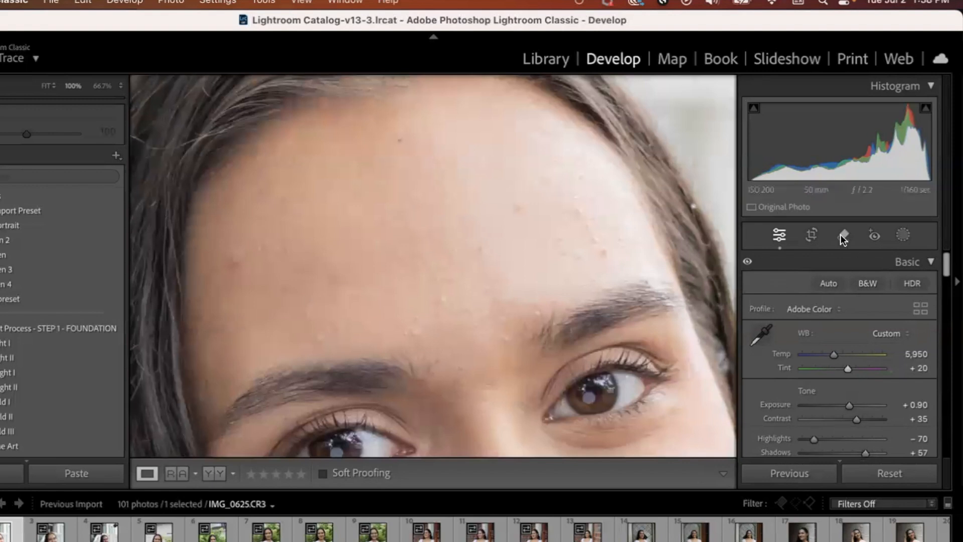
{"action": "left_click", "coordinate": [843, 234]}
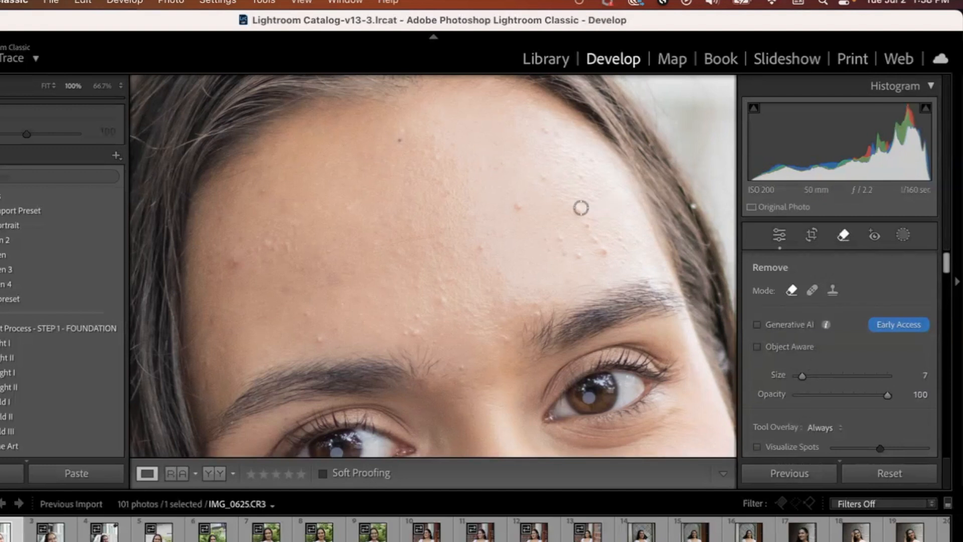
{"action": "left_click", "coordinate": [519, 208]}
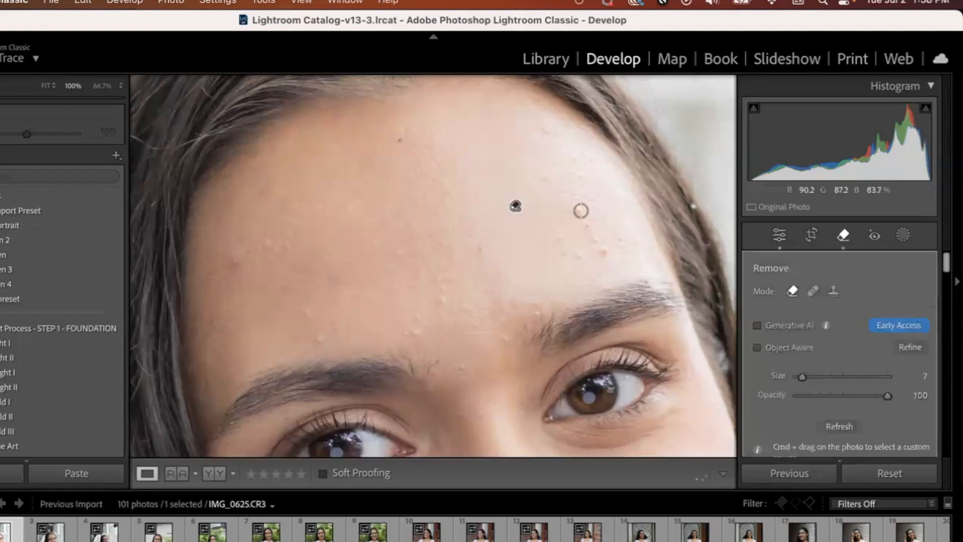
{"action": "left_click", "coordinate": [605, 254]}
{"action": "left_click", "coordinate": [337, 318]}
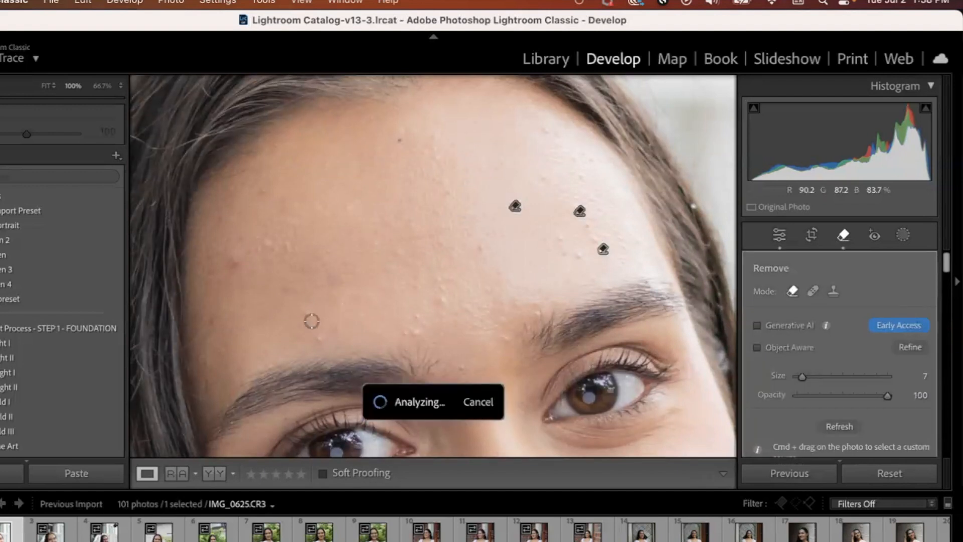
{"action": "left_click", "coordinate": [296, 307]}
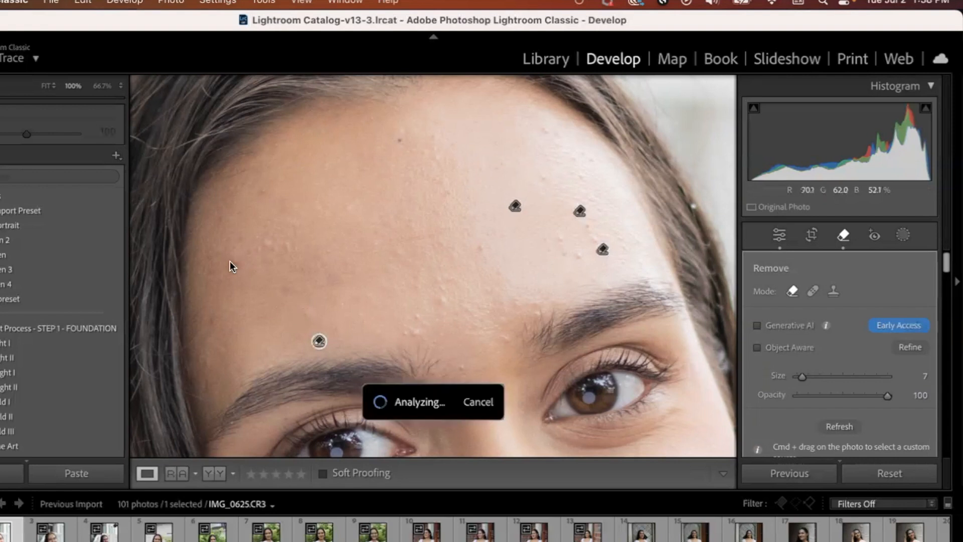
{"action": "left_click", "coordinate": [265, 191]}
{"action": "left_click", "coordinate": [441, 299]}
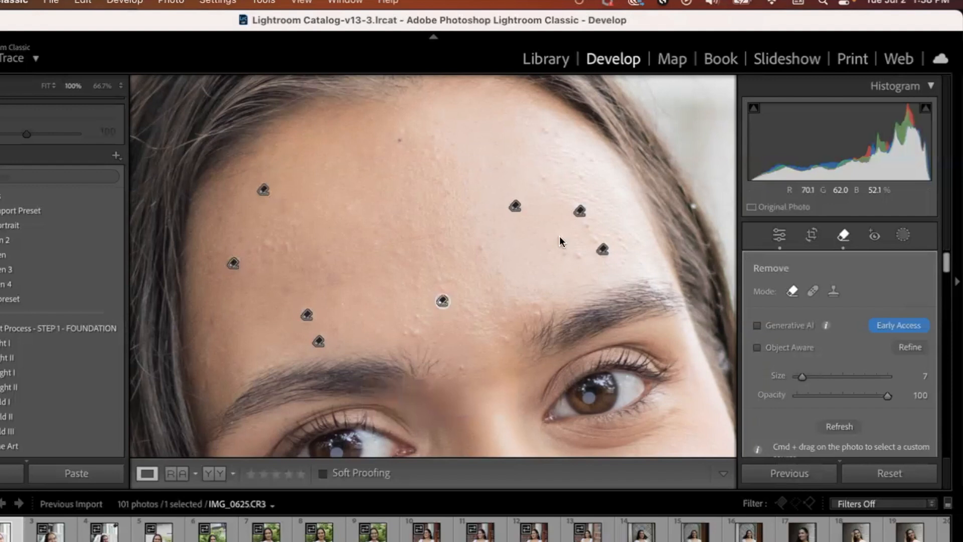
{"action": "left_click", "coordinate": [577, 255]}
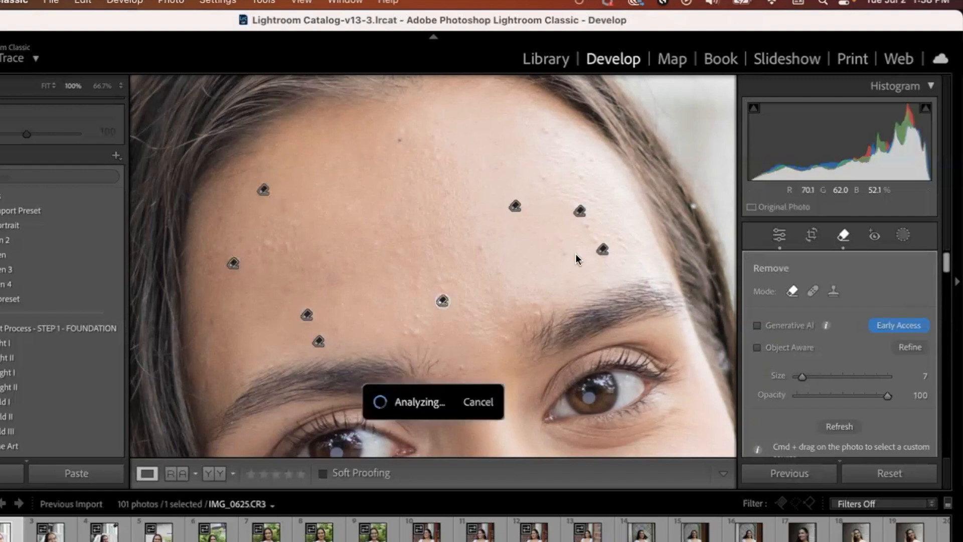
{"action": "left_click", "coordinate": [544, 124]}
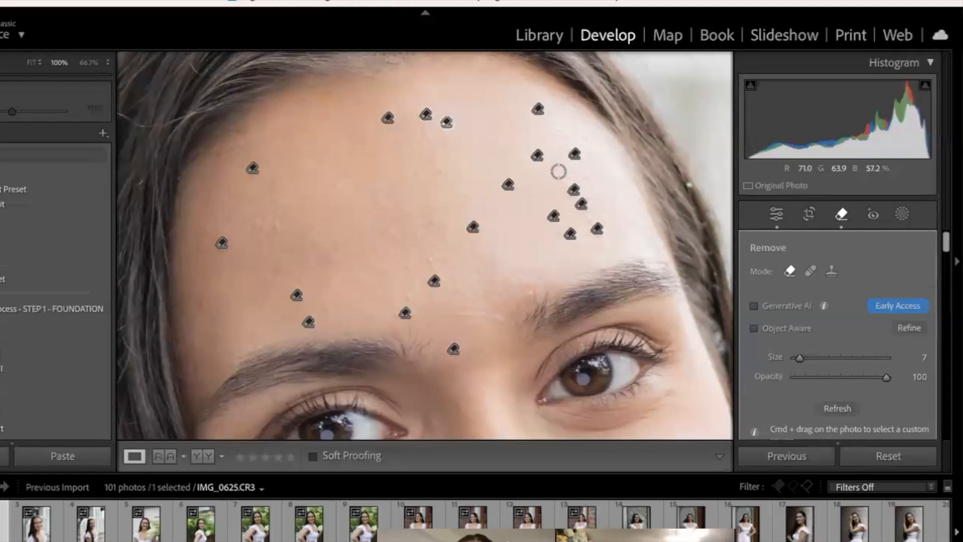
{"action": "left_click", "coordinate": [618, 175]}
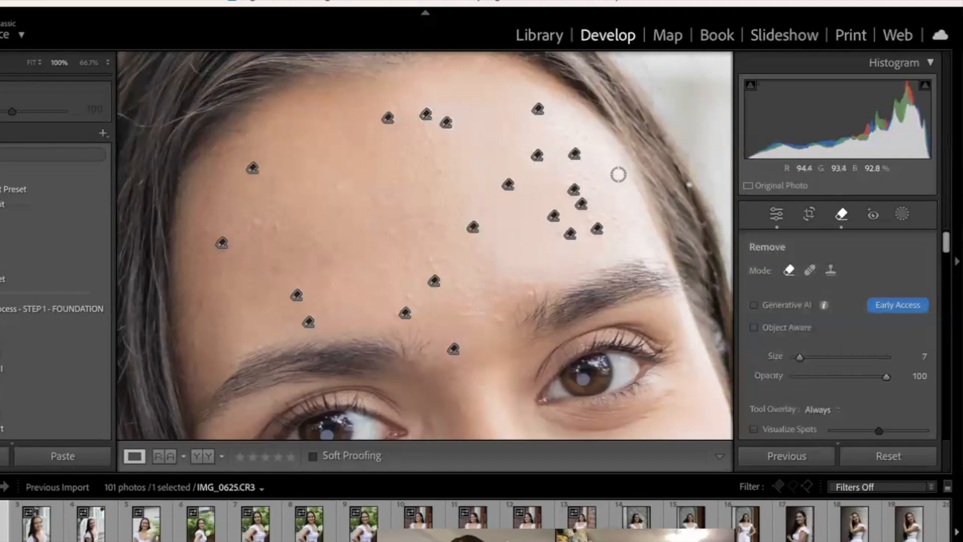
Step: Leave the Remove tool and show the Before version of the forehead to compare the retouching
{"action": "key", "text": "q"}
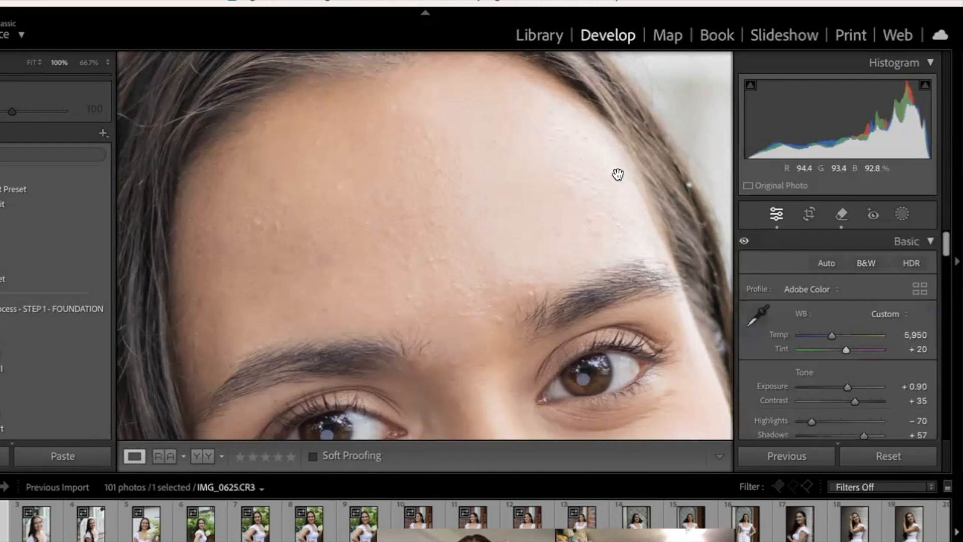
{"action": "key", "text": "backslash"}
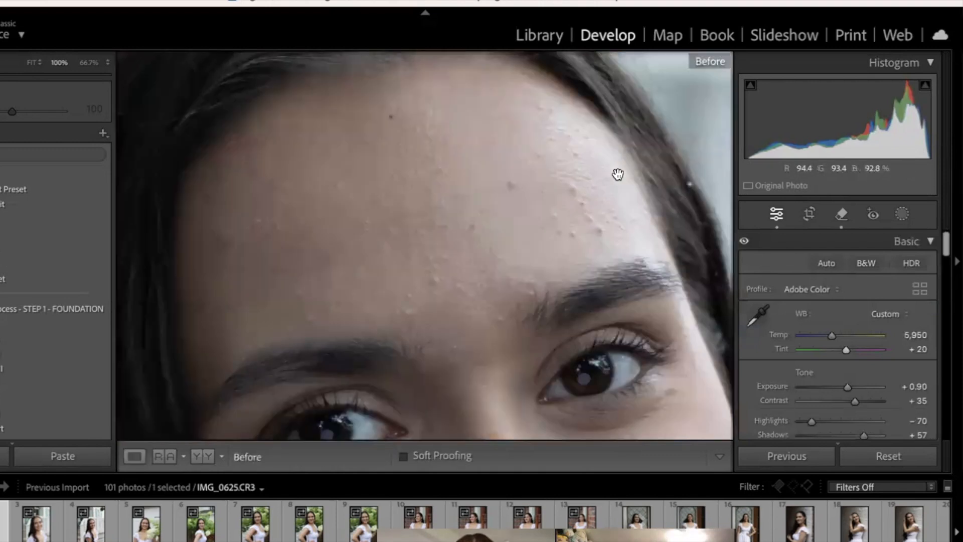
Step: Return to the After version and remove the blemishes on the cheek and chin using the Remove tool at size 7 and opacity 100
{"action": "key", "text": "backslash"}
{"action": "key", "text": "Page_Down"}
{"action": "left_click", "coordinate": [843, 216]}
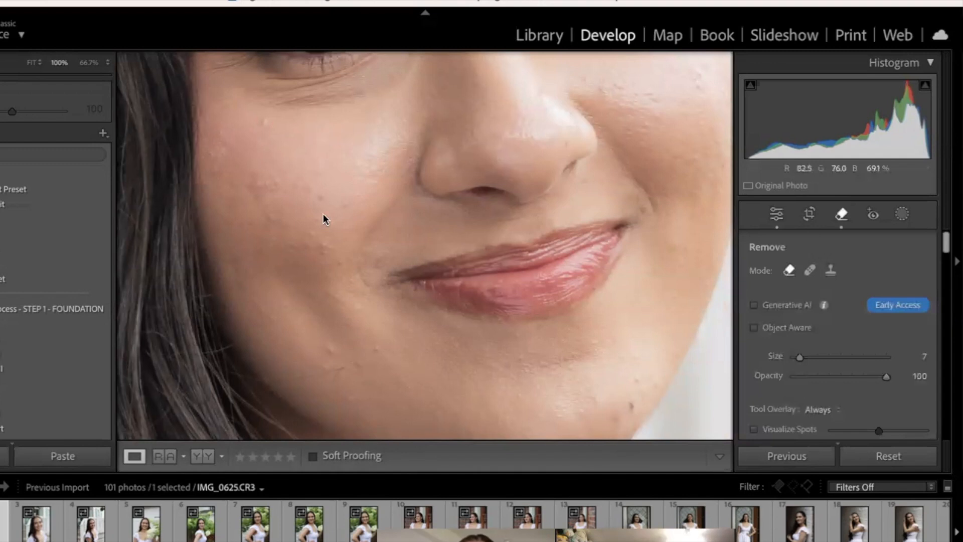
{"action": "left_click", "coordinate": [261, 123]}
{"action": "left_click", "coordinate": [320, 138]}
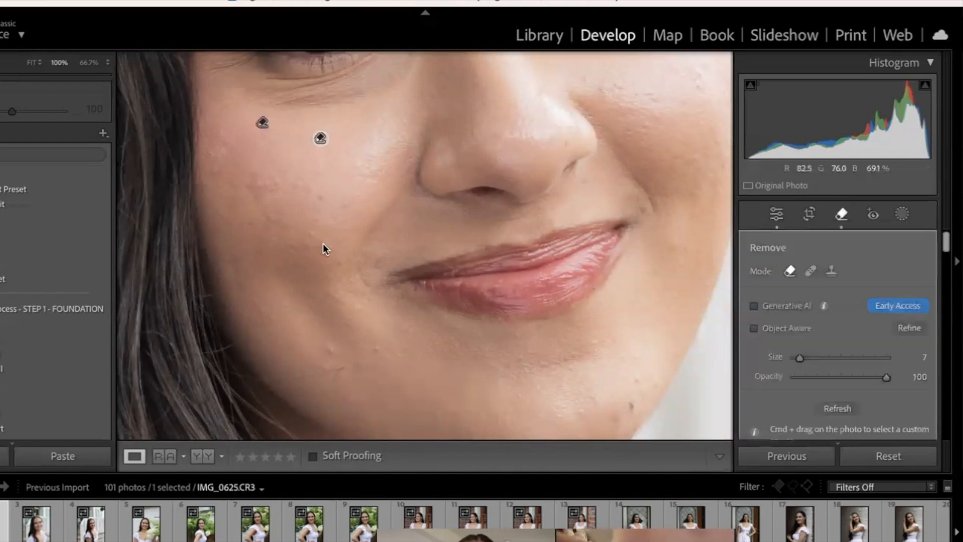
{"action": "left_click", "coordinate": [332, 352]}
{"action": "left_click", "coordinate": [379, 347]}
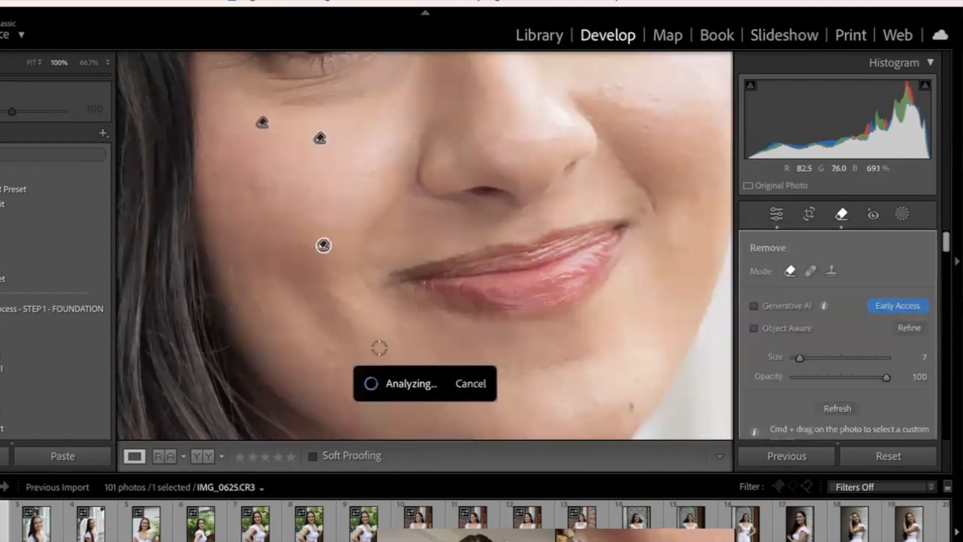
{"action": "left_click", "coordinate": [637, 379]}
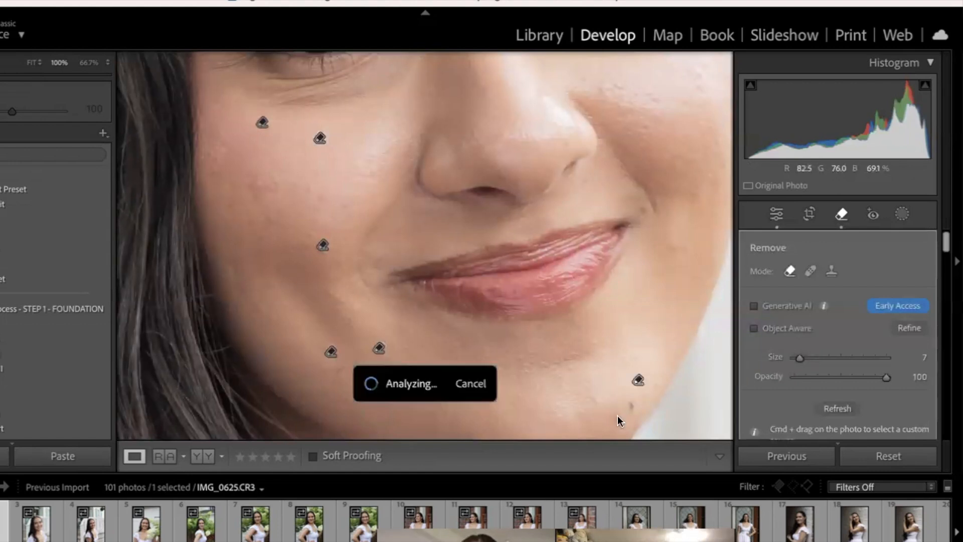
{"action": "key", "text": "q"}
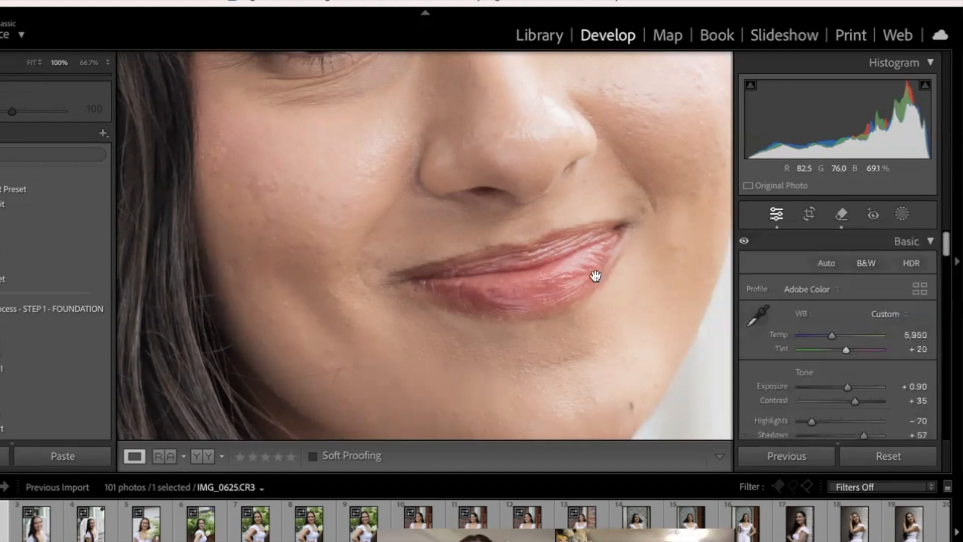
Step: Compare the retouched face with its Before version at 50% zoom
{"action": "key", "text": "super+minus"}
{"action": "key", "text": "super+minus"}
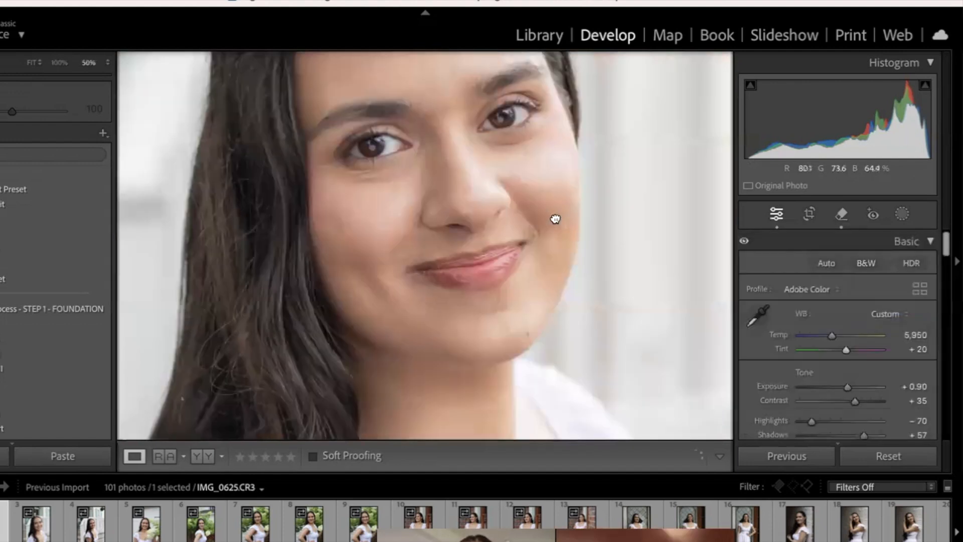
{"action": "key", "text": "backslash"}
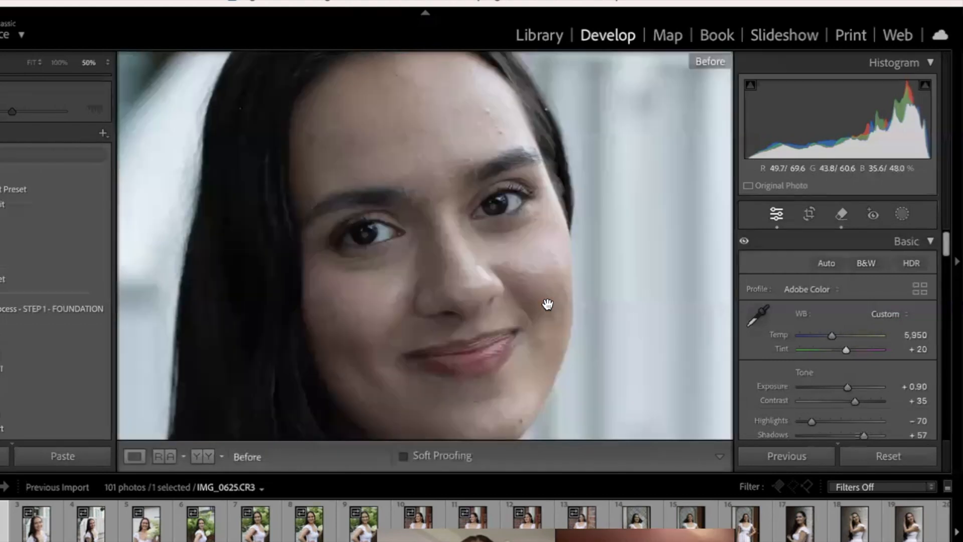
{"action": "key", "text": "backslash"}
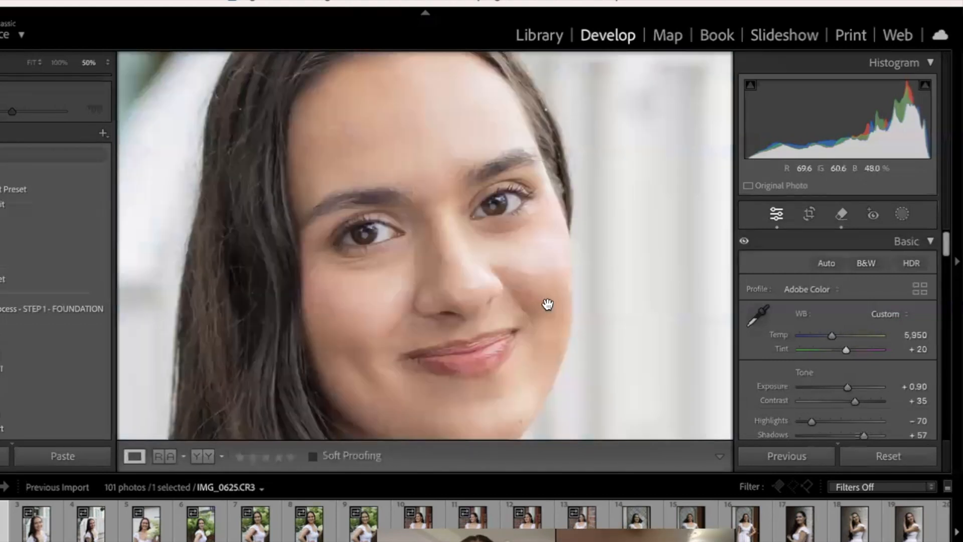
Step: Paint a Soften Skin (Lite) brush mask over the face and neck, with the brush enlarged up to size 8, and check it against Before
{"action": "key", "text": "ctrl+minus"}
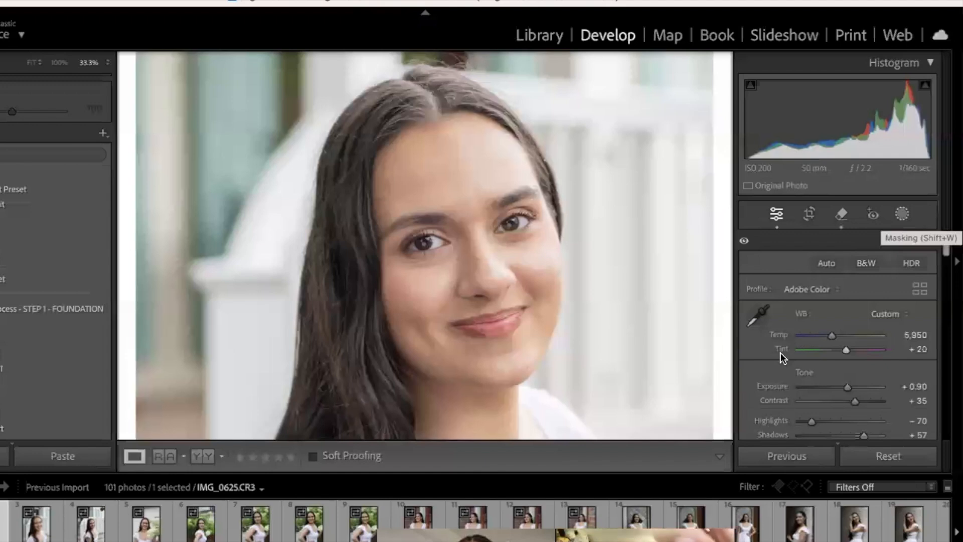
{"action": "key", "text": "k"}
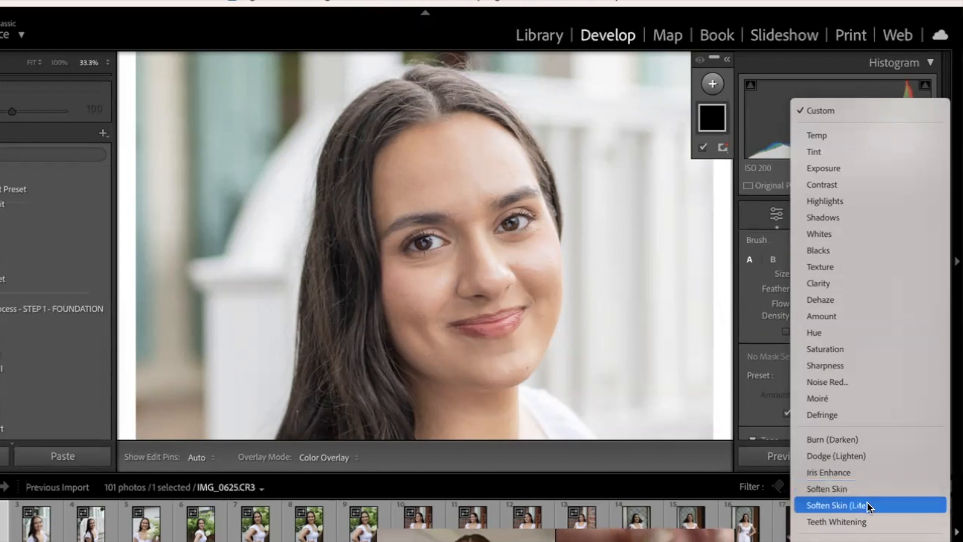
{"action": "left_click", "coordinate": [867, 502]}
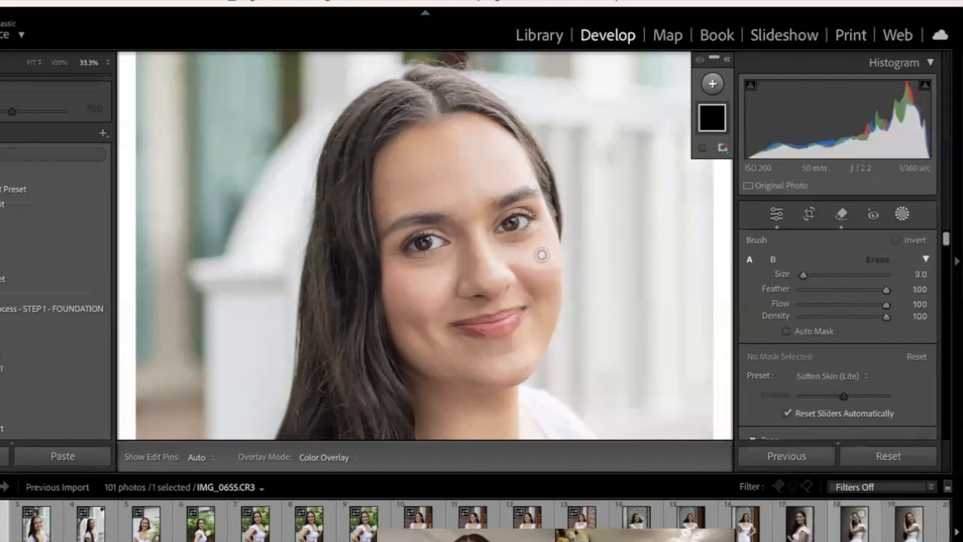
{"action": "scroll", "coordinate": [460, 176], "scroll_direction": "up", "scroll_amount": 2}
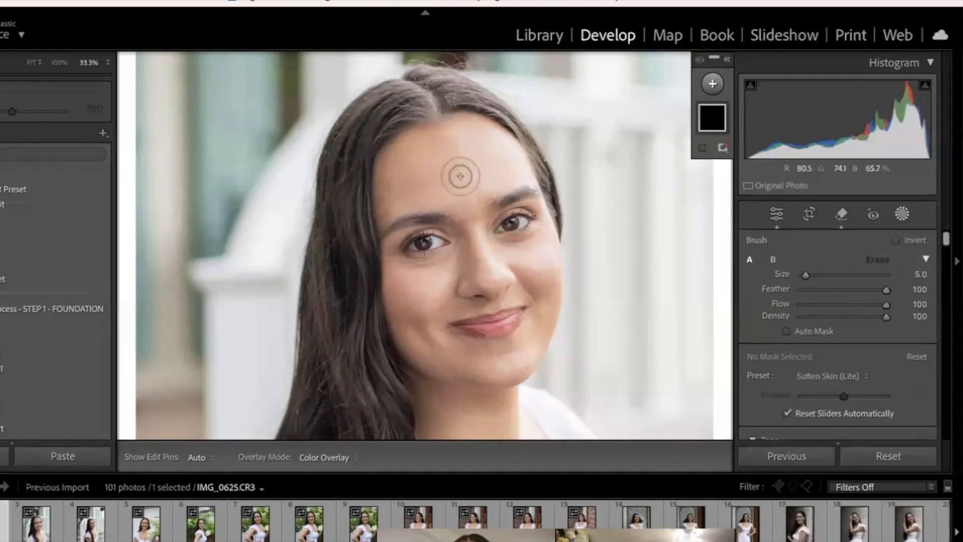
{"action": "mouse_move", "coordinate": [460, 177]}
{"action": "left_mouse_down"}
{"action": "mouse_move", "coordinate": [460, 209]}
{"action": "mouse_move", "coordinate": [423, 179]}
{"action": "mouse_move", "coordinate": [402, 190]}
{"action": "mouse_move", "coordinate": [428, 165]}
{"action": "mouse_move", "coordinate": [418, 172]}
{"action": "mouse_move", "coordinate": [470, 182]}
{"action": "mouse_move", "coordinate": [496, 170]}
{"action": "mouse_move", "coordinate": [497, 155]}
{"action": "mouse_move", "coordinate": [461, 142]}
{"action": "mouse_move", "coordinate": [407, 165]}
{"action": "mouse_move", "coordinate": [458, 173]}
{"action": "mouse_move", "coordinate": [488, 263]}
{"action": "mouse_move", "coordinate": [474, 252]}
{"action": "mouse_move", "coordinate": [426, 275]}
{"action": "mouse_move", "coordinate": [407, 271]}
{"action": "mouse_move", "coordinate": [409, 289]}
{"action": "mouse_move", "coordinate": [436, 299]}
{"action": "mouse_move", "coordinate": [416, 344]}
{"action": "mouse_move", "coordinate": [468, 360]}
{"action": "mouse_move", "coordinate": [508, 357]}
{"action": "mouse_move", "coordinate": [464, 357]}
{"action": "mouse_move", "coordinate": [511, 346]}
{"action": "mouse_move", "coordinate": [528, 325]}
{"action": "mouse_move", "coordinate": [523, 257]}
{"action": "mouse_move", "coordinate": [541, 276]}
{"action": "mouse_move", "coordinate": [526, 262]}
{"action": "mouse_move", "coordinate": [547, 246]}
{"action": "mouse_move", "coordinate": [548, 260]}
{"action": "mouse_move", "coordinate": [470, 284]}
{"action": "mouse_move", "coordinate": [484, 421]}
{"action": "mouse_move", "coordinate": [468, 409]}
{"action": "left_mouse_up"}
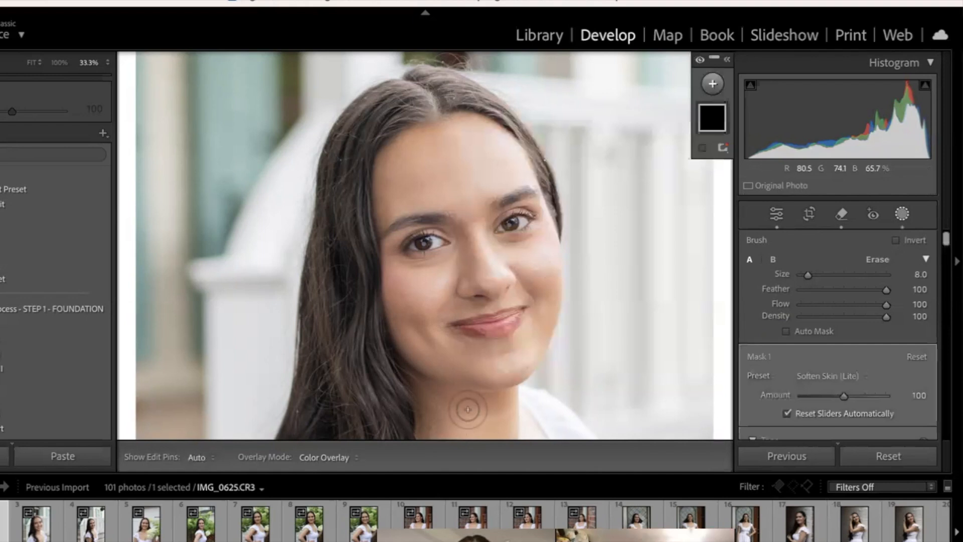
{"action": "key", "text": "backslash"}
{"action": "key", "text": "backslash"}
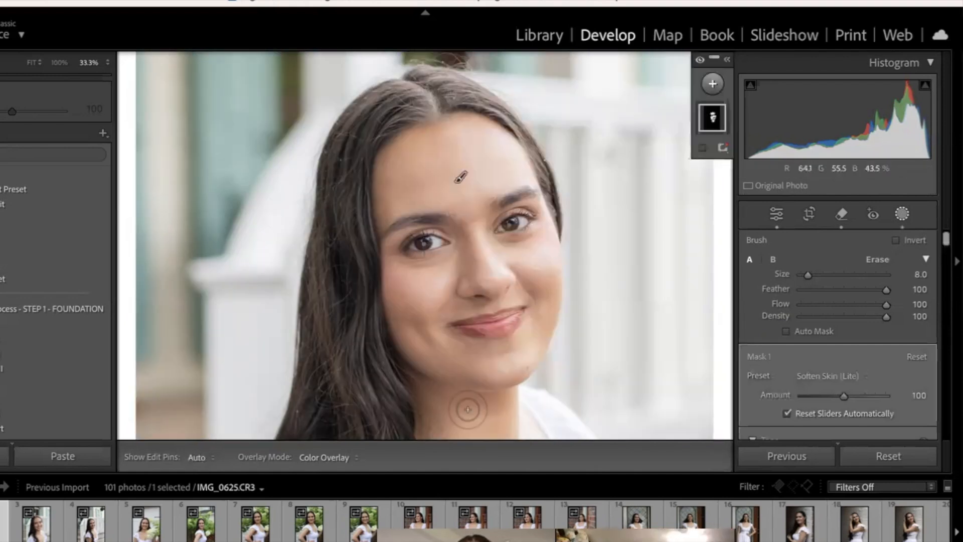
{"action": "key", "text": "Escape"}
{"action": "key", "text": "Escape"}
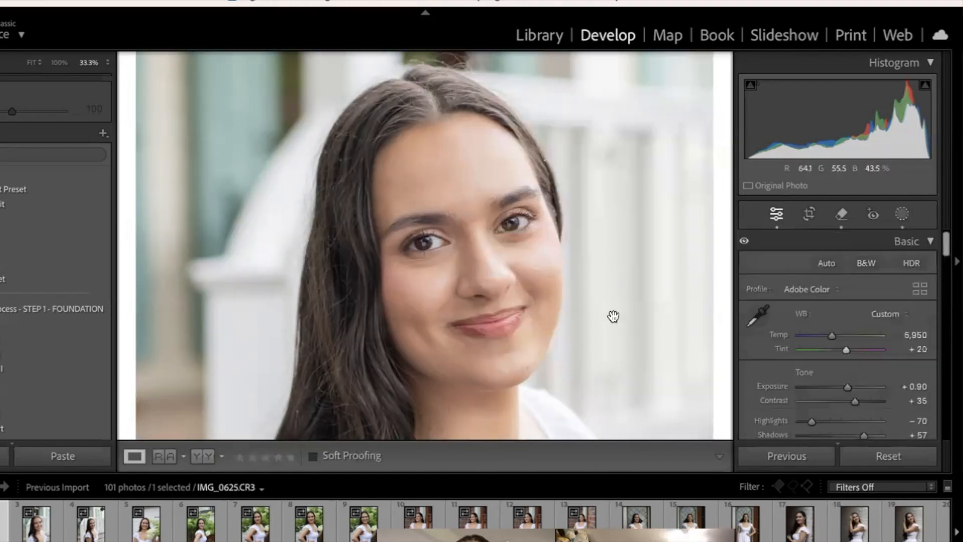
Step: Add a second brush mask with the Soften Skin preset and paint it under both eyes at brush size 2
{"action": "left_click", "coordinate": [902, 215]}
{"action": "left_click", "coordinate": [713, 86]}
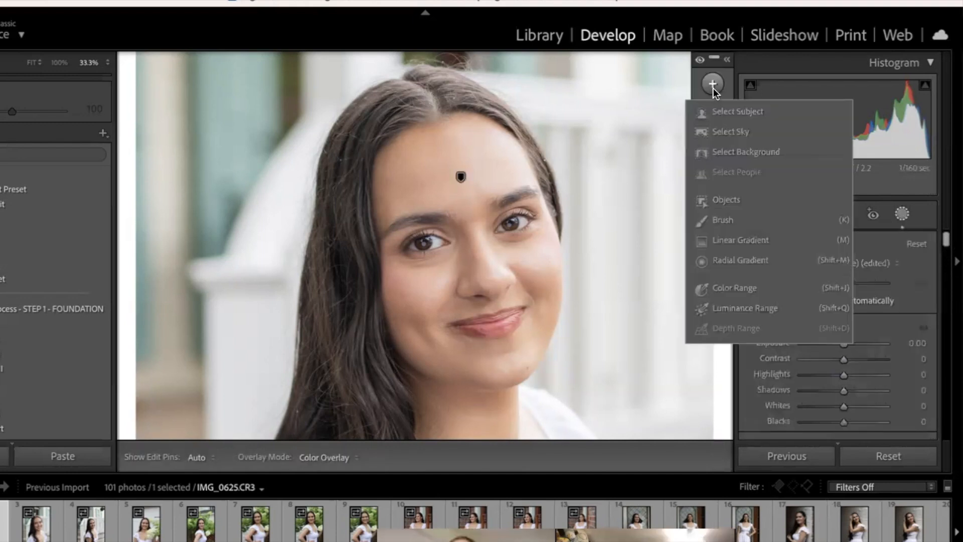
{"action": "left_click", "coordinate": [736, 222]}
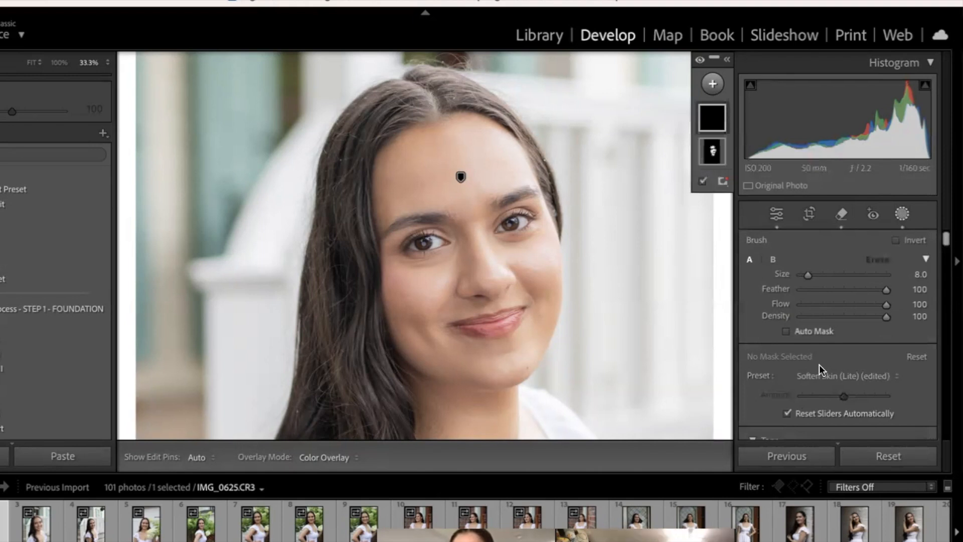
{"action": "left_click", "coordinate": [825, 376]}
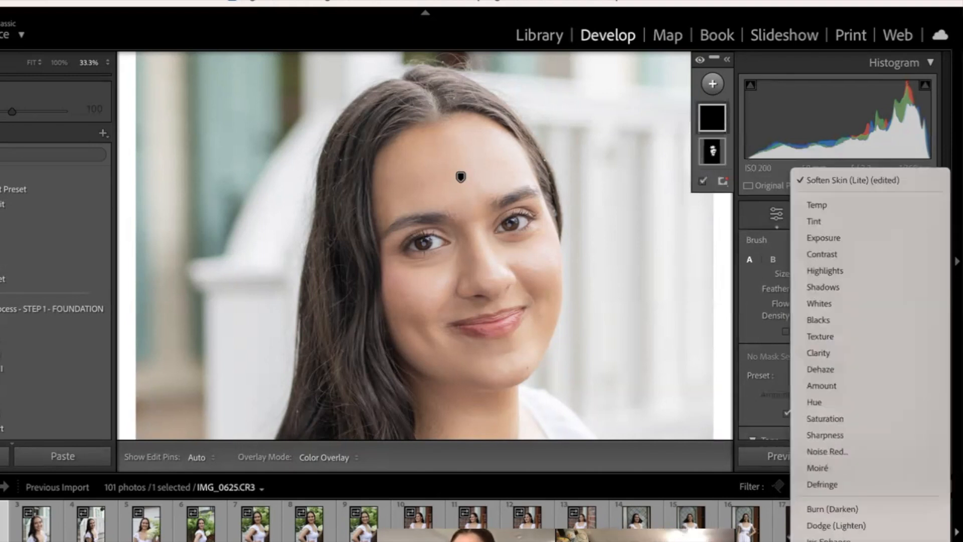
{"action": "left_click", "coordinate": [850, 492]}
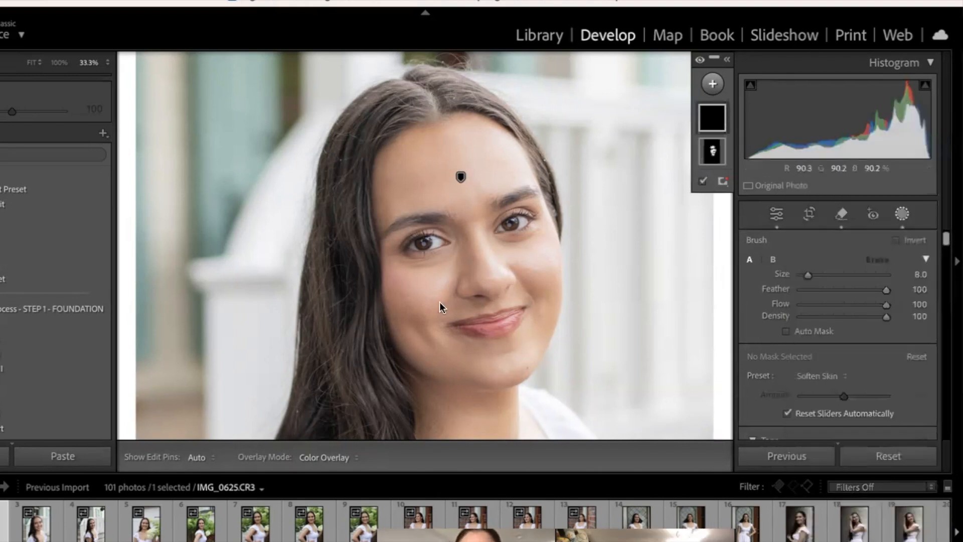
{"action": "scroll", "coordinate": [427, 286], "scroll_direction": "down", "scroll_amount": 6}
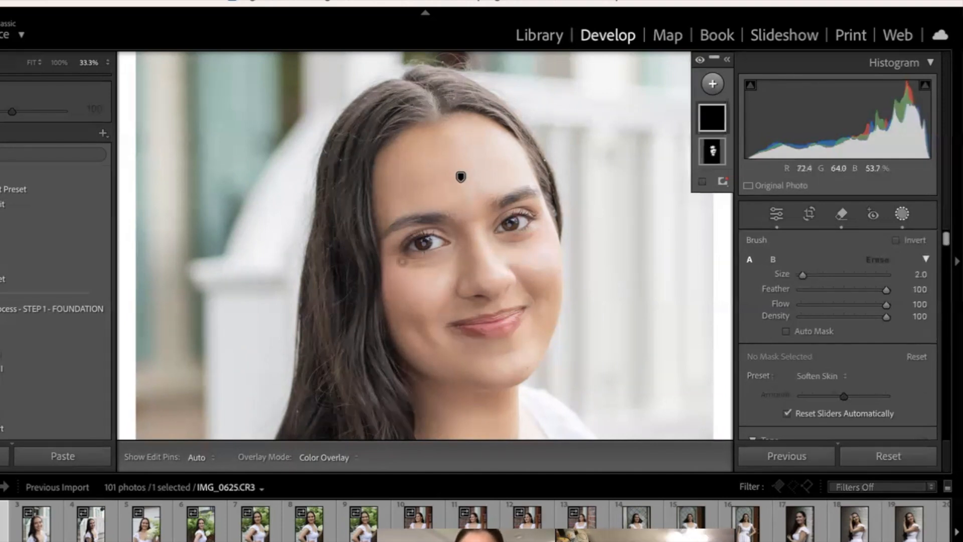
{"action": "key", "text": "h"}
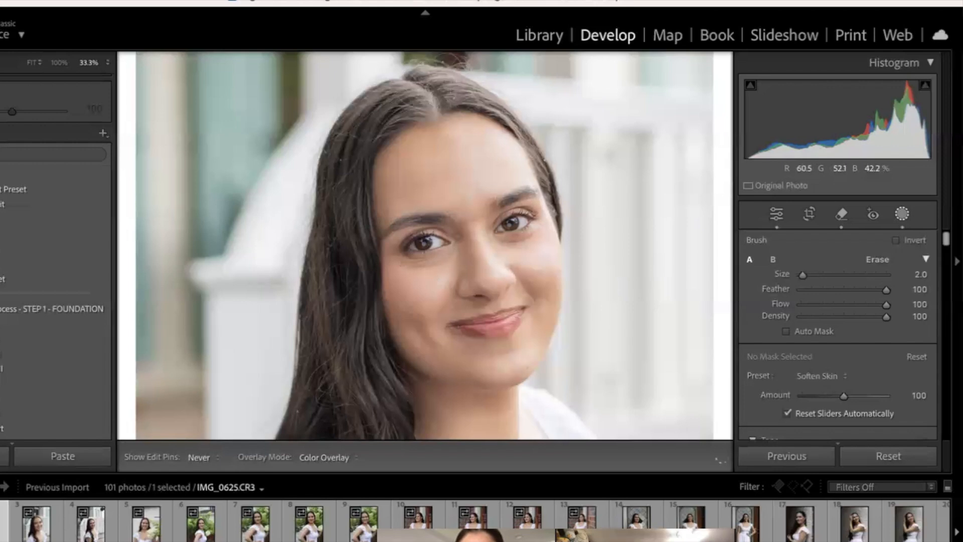
{"action": "key", "text": "h"}
{"action": "mouse_move", "coordinate": [529, 235]}
{"action": "left_mouse_down"}
{"action": "mouse_move", "coordinate": [501, 241]}
{"action": "mouse_move", "coordinate": [524, 234]}
{"action": "left_mouse_up"}
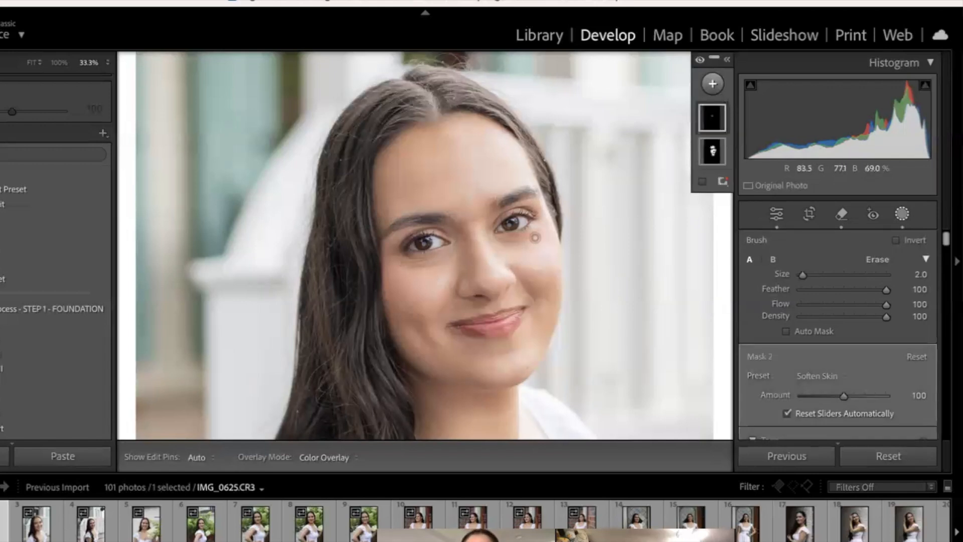
{"action": "key", "text": "k"}
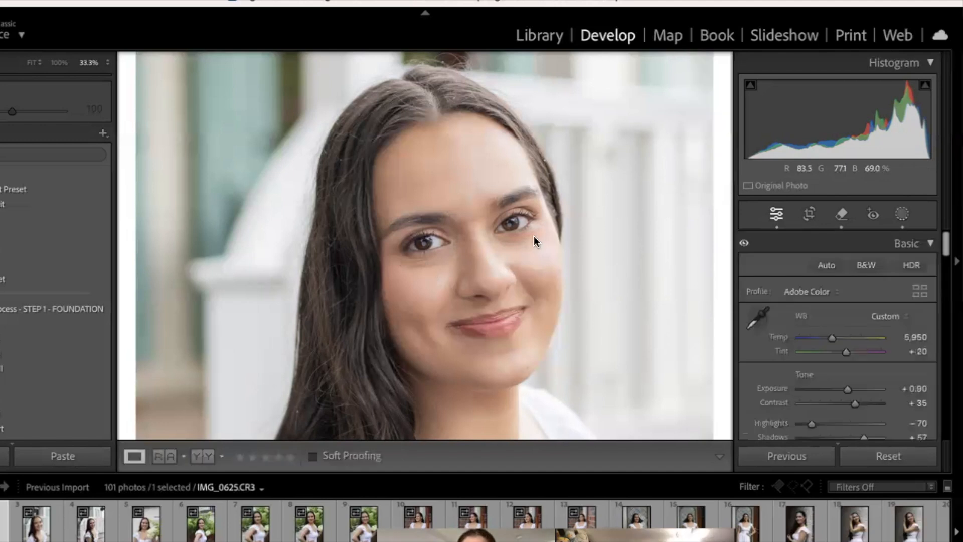
Step: Add a third brush mask with the Iris Enhance preset, paint it over both irises at brush size 4 and hide the edit pins
{"action": "left_click", "coordinate": [487, 240]}
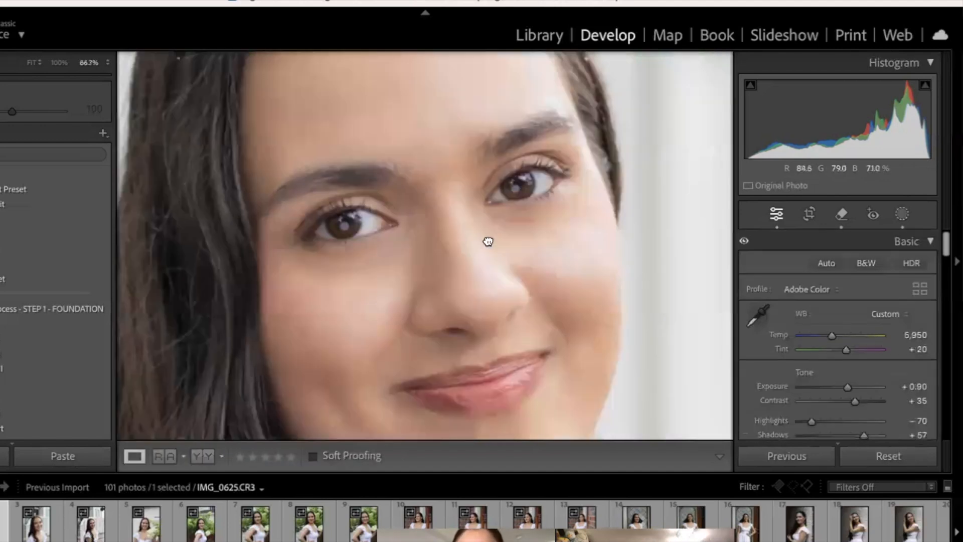
{"action": "left_click_drag", "start_coordinate": [487, 241], "coordinate": [548, 387]}
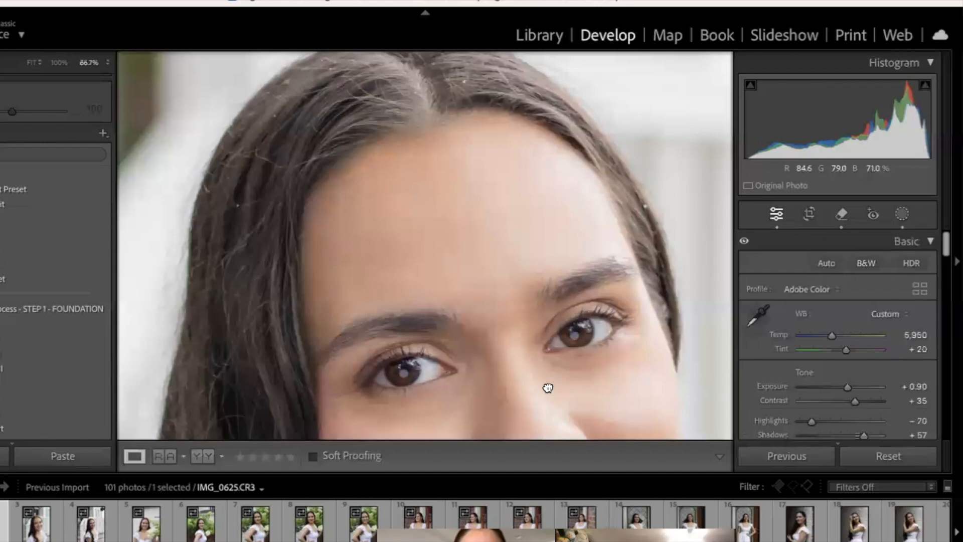
{"action": "left_click_drag", "start_coordinate": [544, 387], "coordinate": [499, 223]}
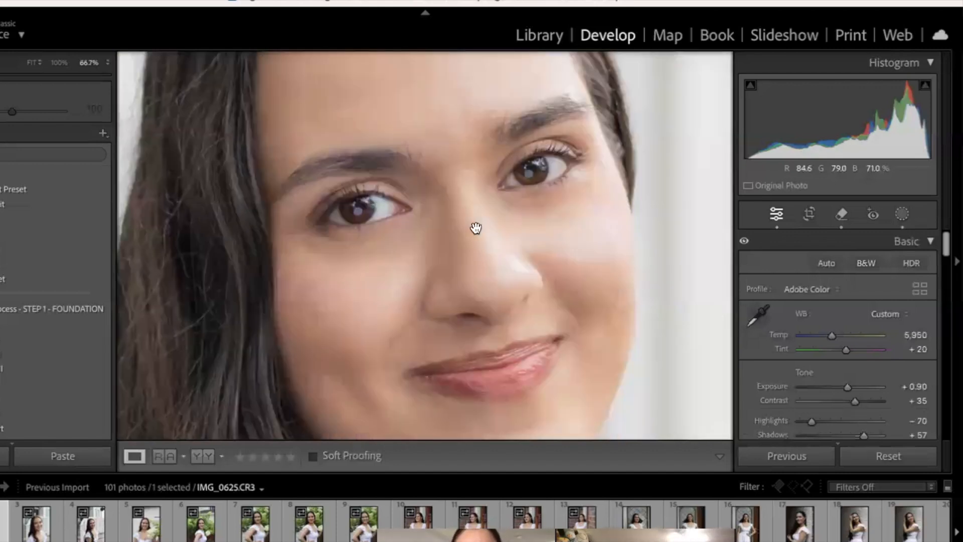
{"action": "left_click_drag", "start_coordinate": [472, 217], "coordinate": [501, 329]}
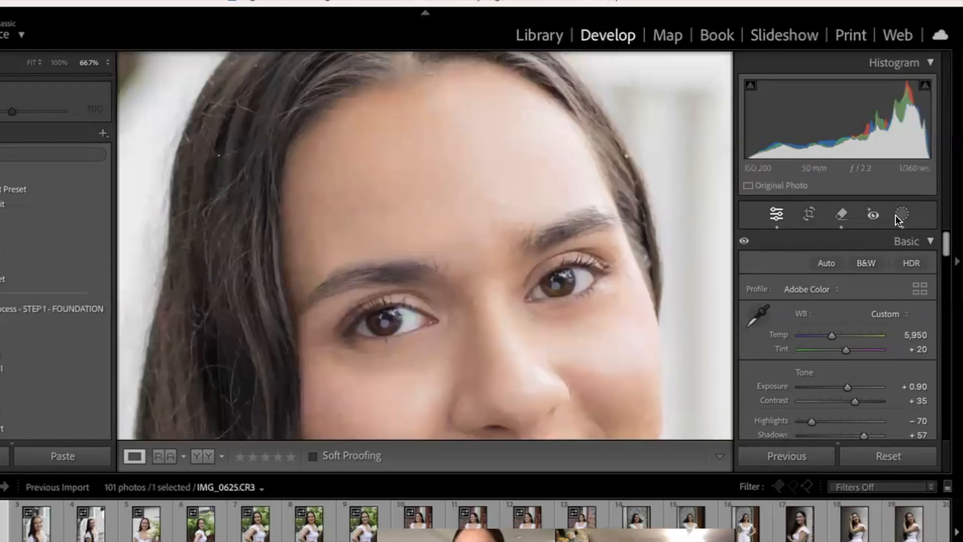
{"action": "left_click", "coordinate": [901, 214]}
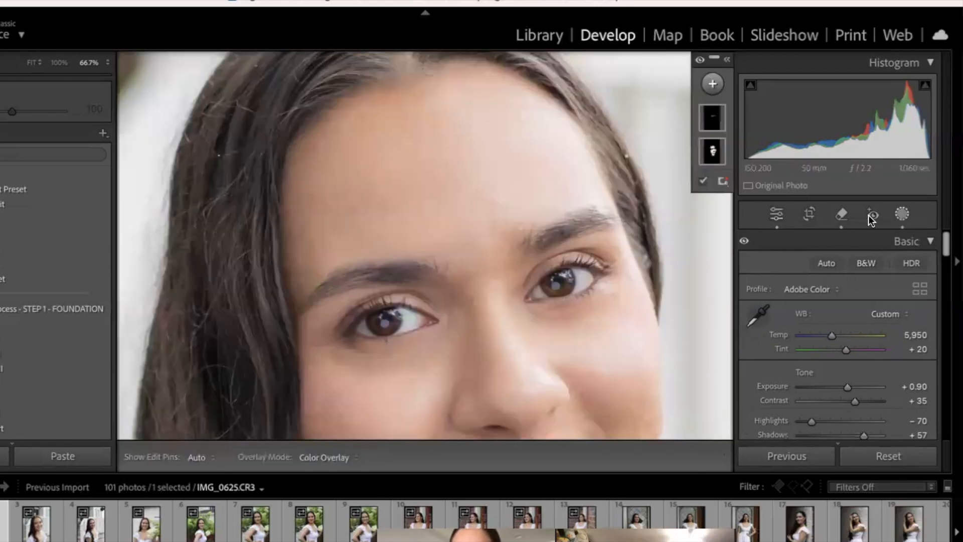
{"action": "left_click", "coordinate": [712, 85]}
{"action": "left_click", "coordinate": [722, 220]}
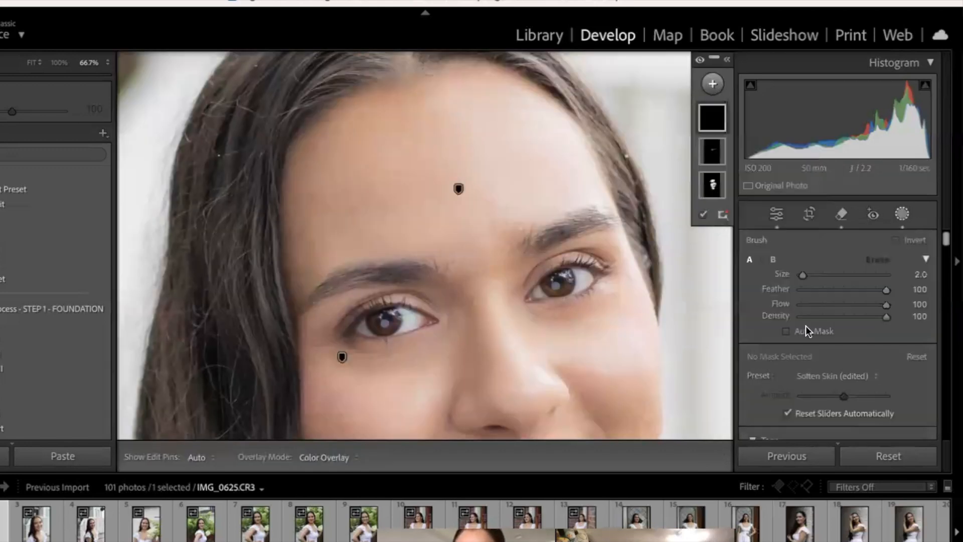
{"action": "left_click", "coordinate": [832, 376]}
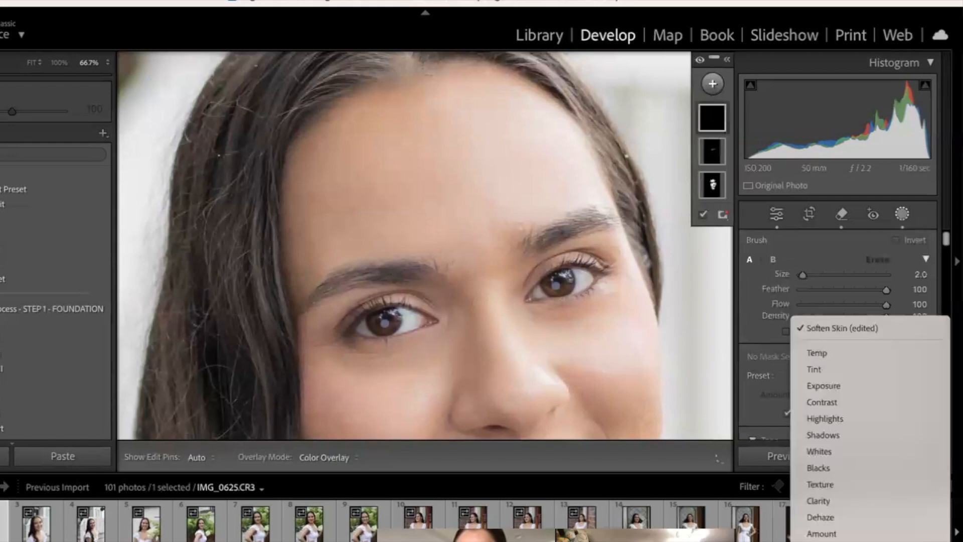
{"action": "scroll", "coordinate": [870, 427], "scroll_direction": "down", "scroll_amount": 5}
{"action": "scroll", "coordinate": [843, 484], "scroll_direction": "down", "scroll_amount": 3}
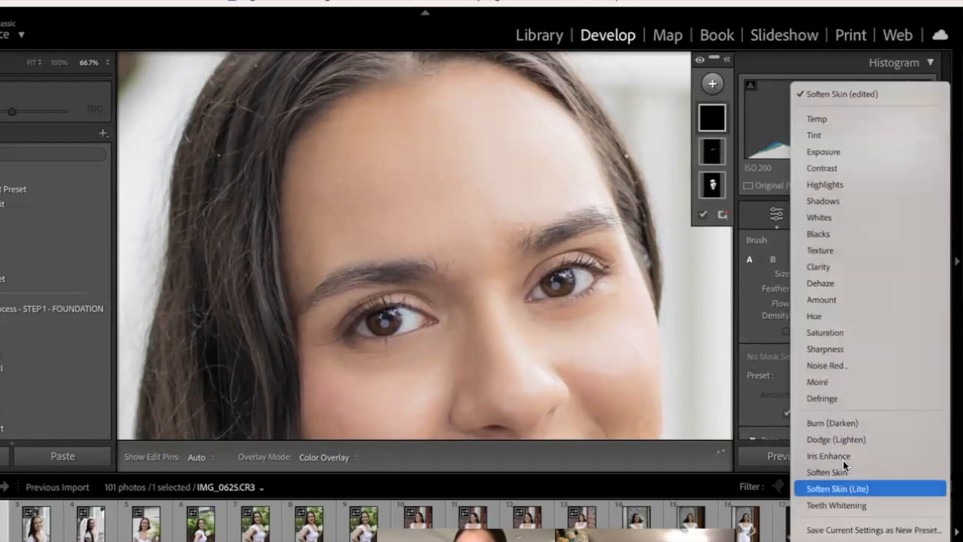
{"action": "left_click", "coordinate": [843, 459]}
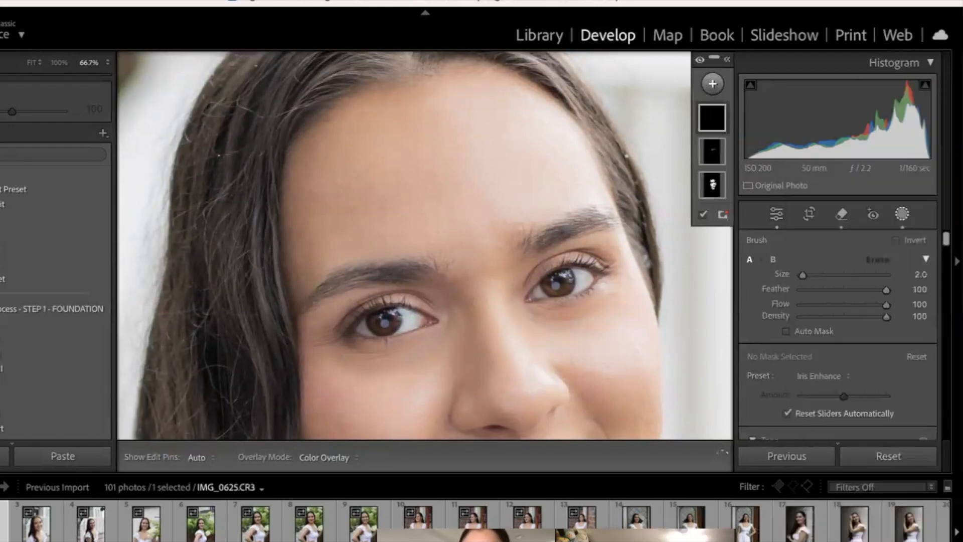
{"action": "key", "text": "bracketright"}
{"action": "key", "text": "bracketright"}
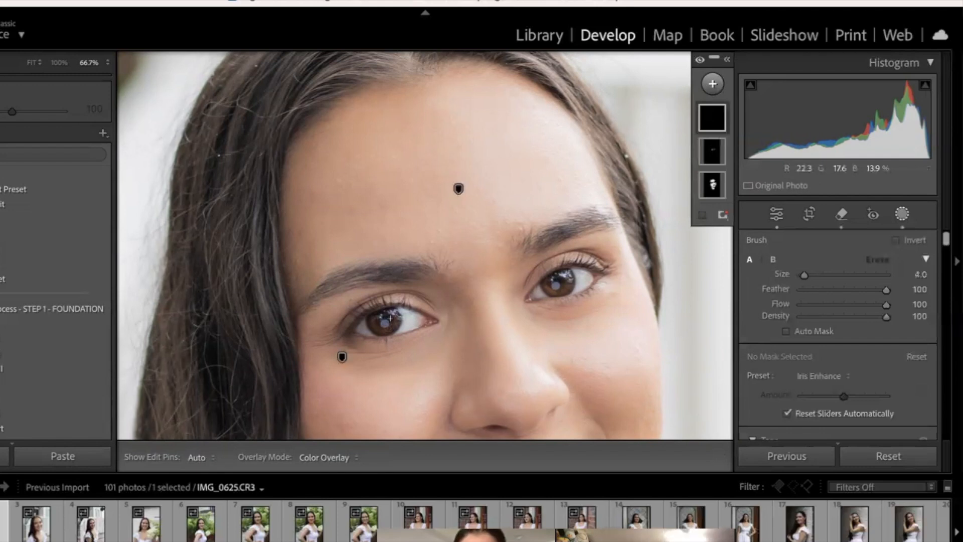
{"action": "mouse_move", "coordinate": [366, 326]}
{"action": "left_mouse_down"}
{"action": "mouse_move", "coordinate": [419, 318]}
{"action": "mouse_move", "coordinate": [388, 323]}
{"action": "left_mouse_up"}
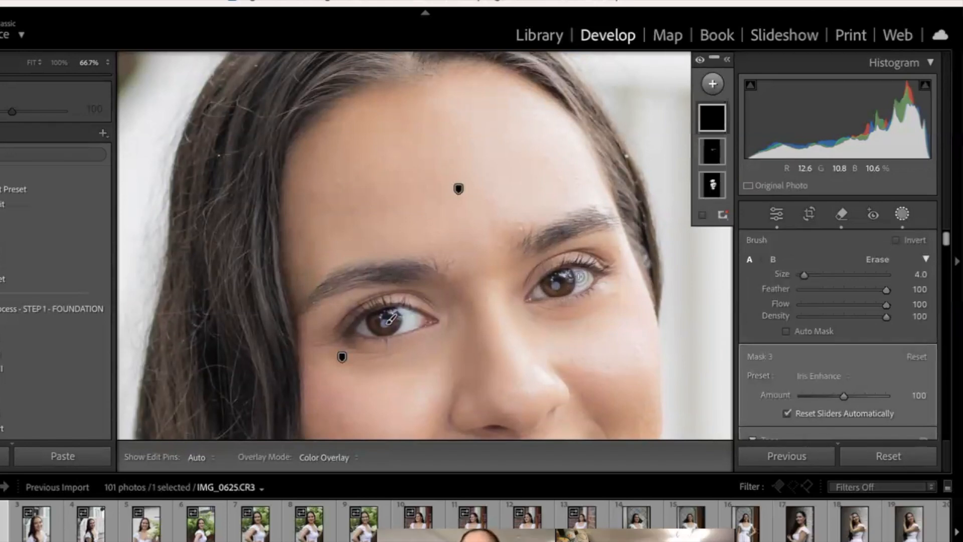
{"action": "key", "text": "h"}
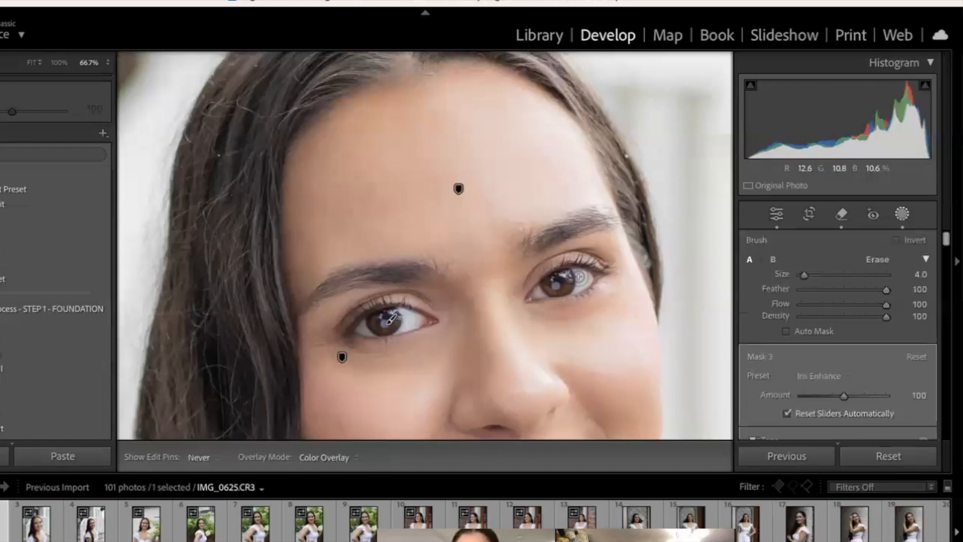
Step: Leave the iris mask editing and return to the whole-photo view
{"action": "key", "text": "h"}
{"action": "key", "text": "Escape"}
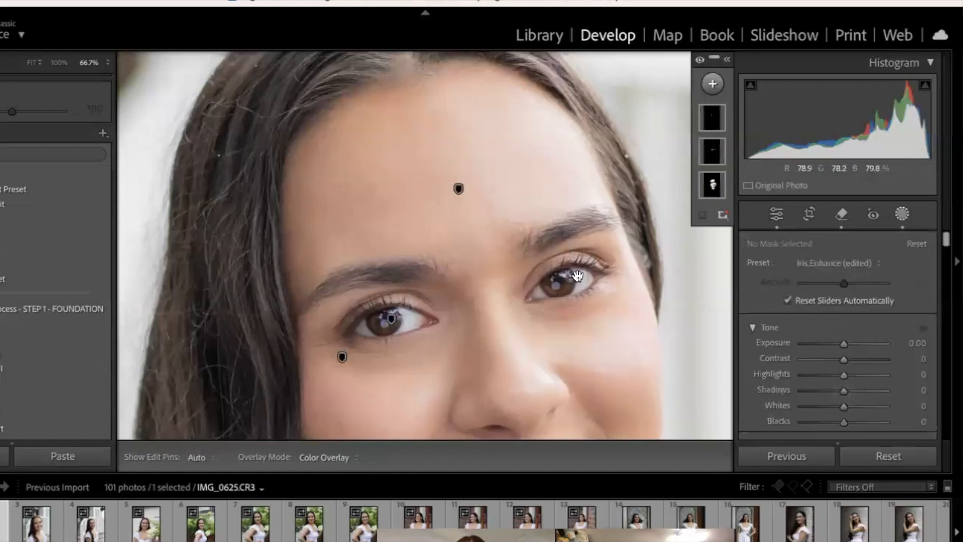
{"action": "key", "text": "Escape"}
{"action": "left_click", "coordinate": [614, 328]}
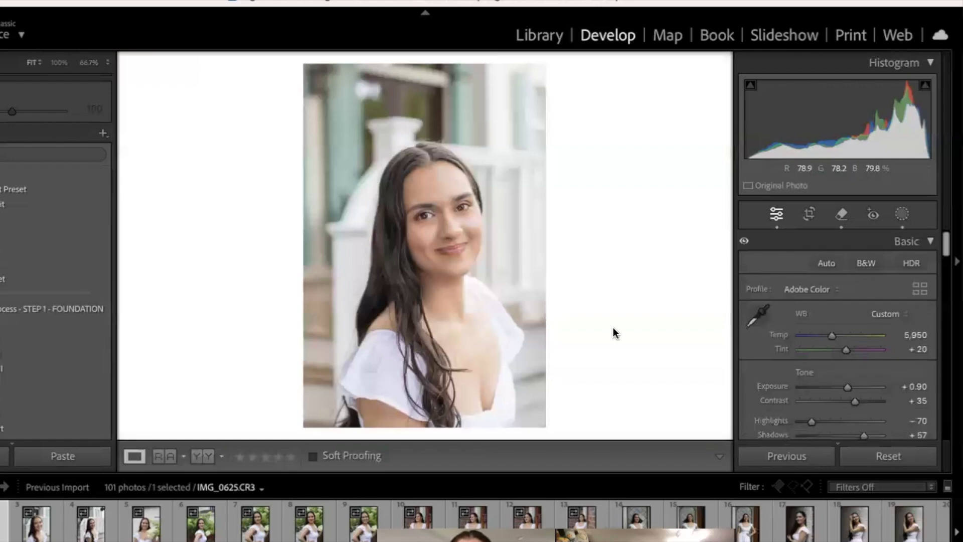
Step: Add a fourth brush mask with the Soften Skin (Lite) preset and paint it over the chest at brush size 9
{"action": "left_click", "coordinate": [901, 214]}
{"action": "left_click", "coordinate": [711, 86]}
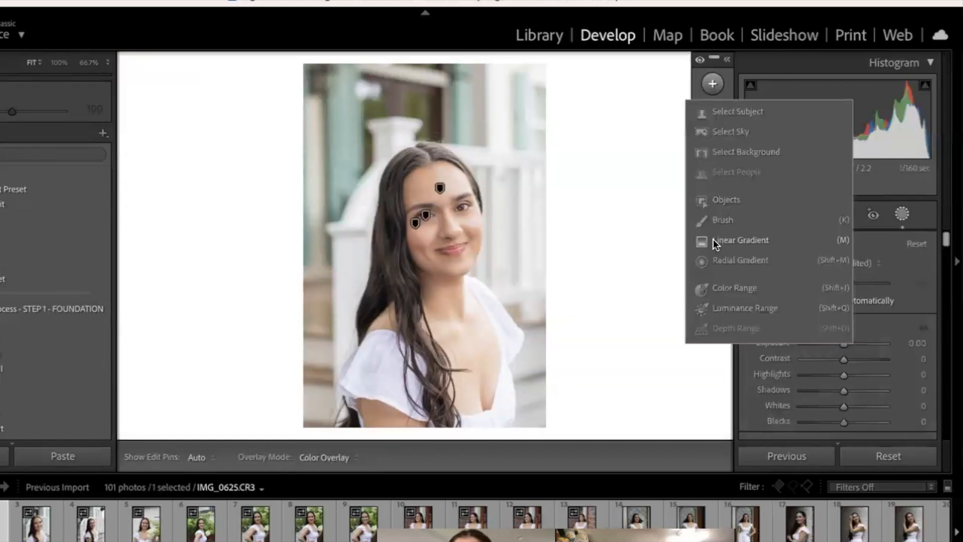
{"action": "left_click", "coordinate": [716, 223]}
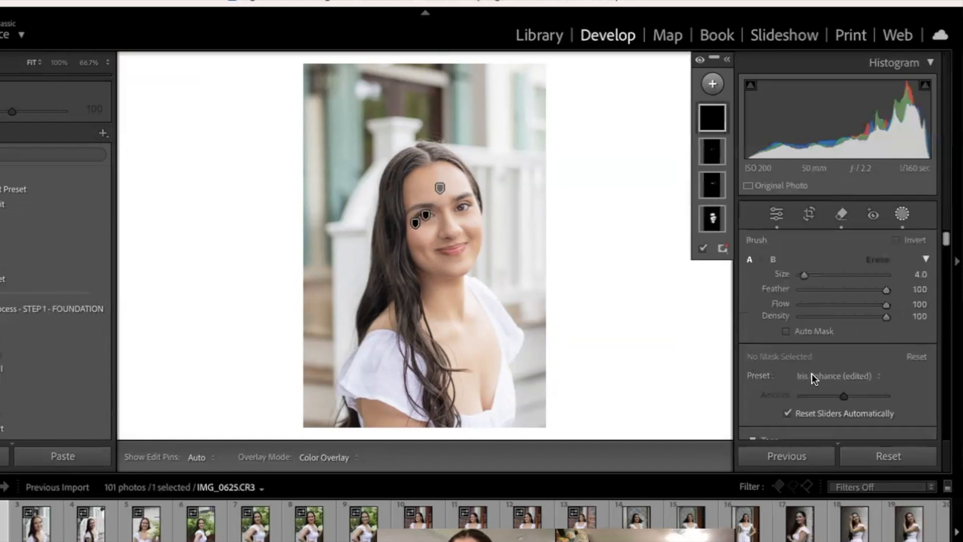
{"action": "left_click", "coordinate": [835, 376]}
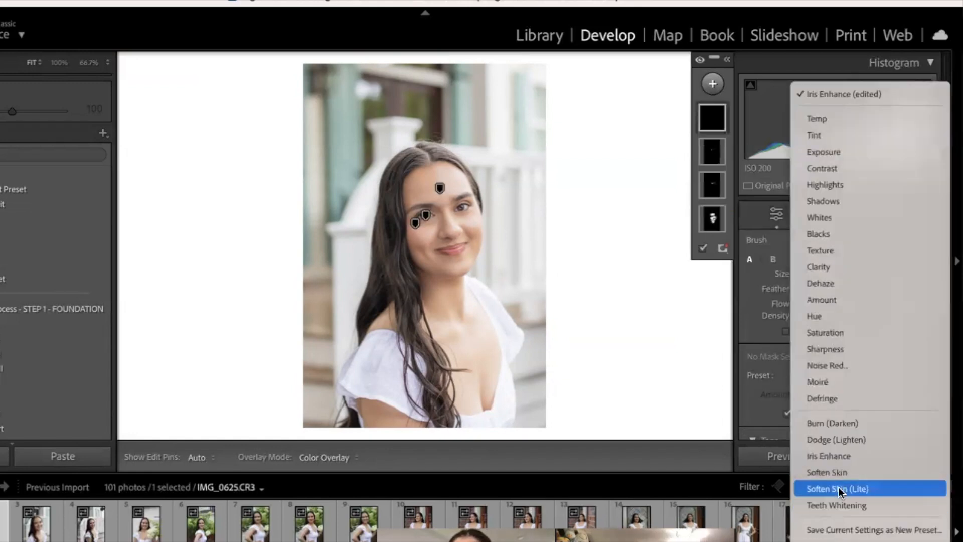
{"action": "key", "text": "Return"}
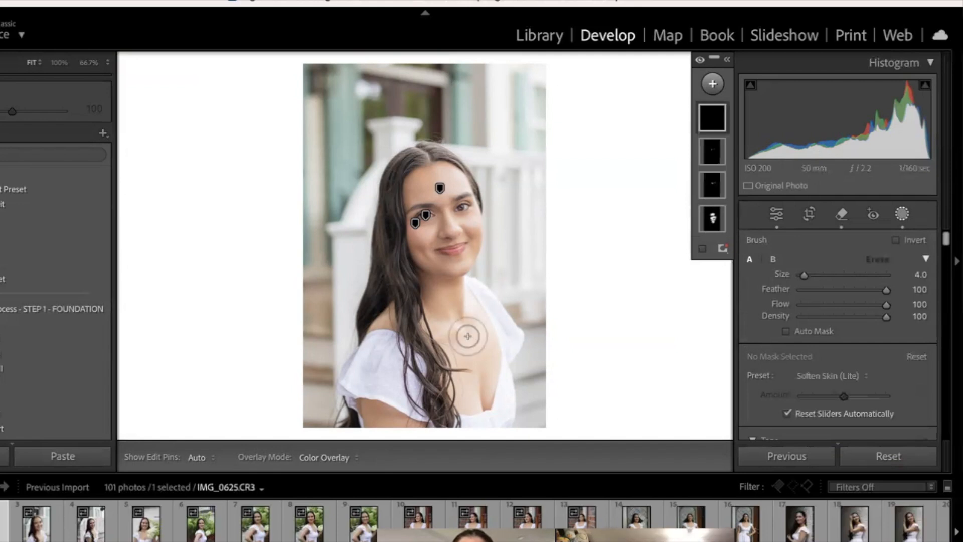
{"action": "key", "text": "h"}
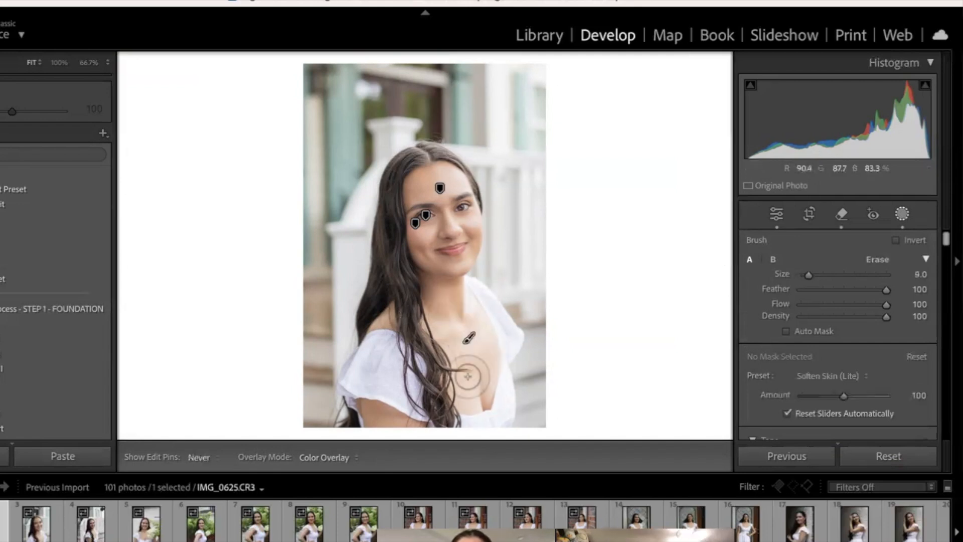
{"action": "left_click", "coordinate": [479, 389]}
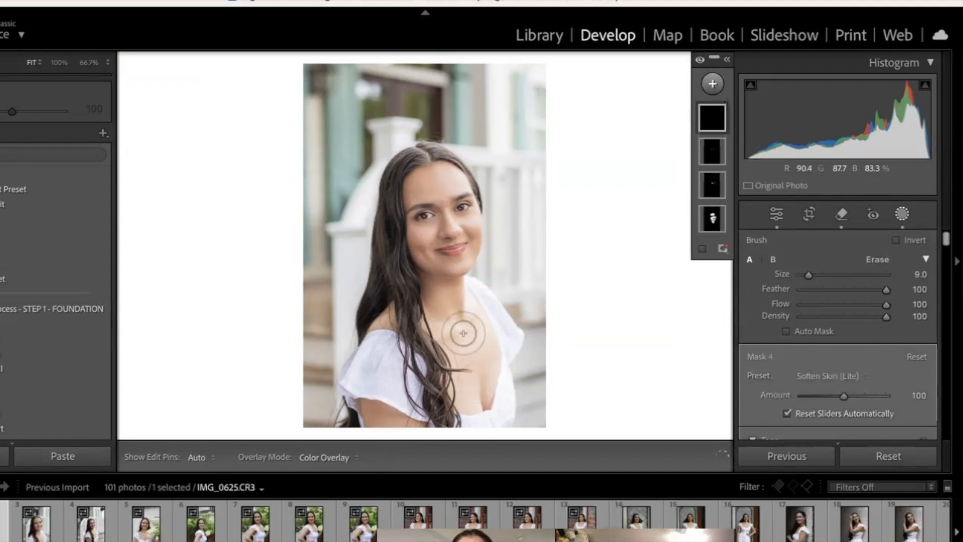
{"action": "key", "text": "h"}
{"action": "key", "text": "h"}
Step: Close masking and compare the whole edited portrait with its Before version
{"action": "key", "text": "k"}
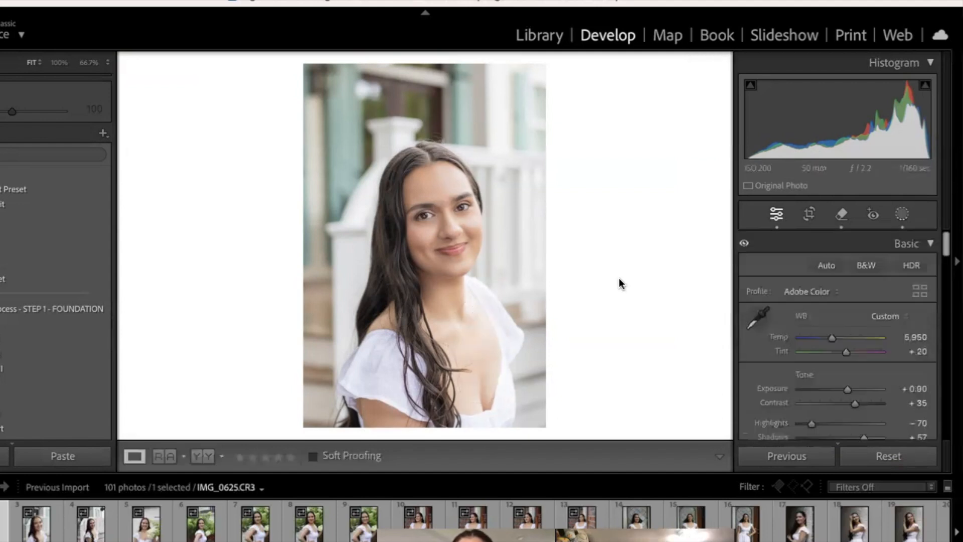
{"action": "key", "text": "backslash"}
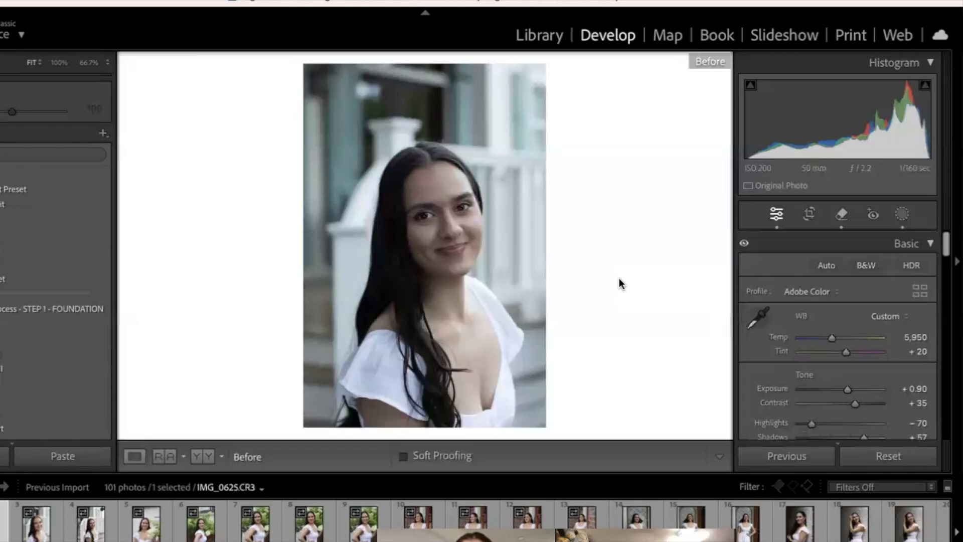
{"action": "key", "text": "backslash"}
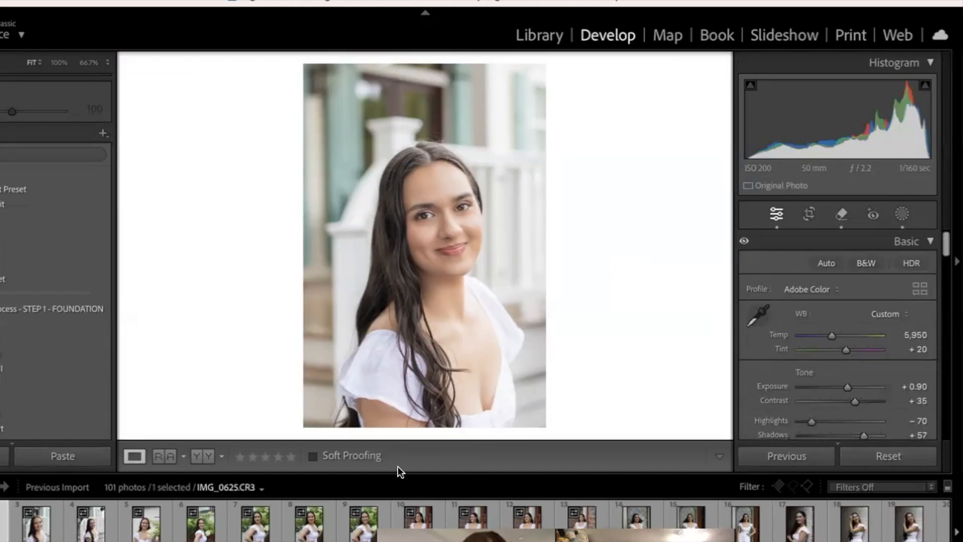
Step: Open photo IMG_0739.CR3 and set its white balance to Tint +16 and Temp 5,900
{"action": "left_click", "coordinate": [145, 535]}
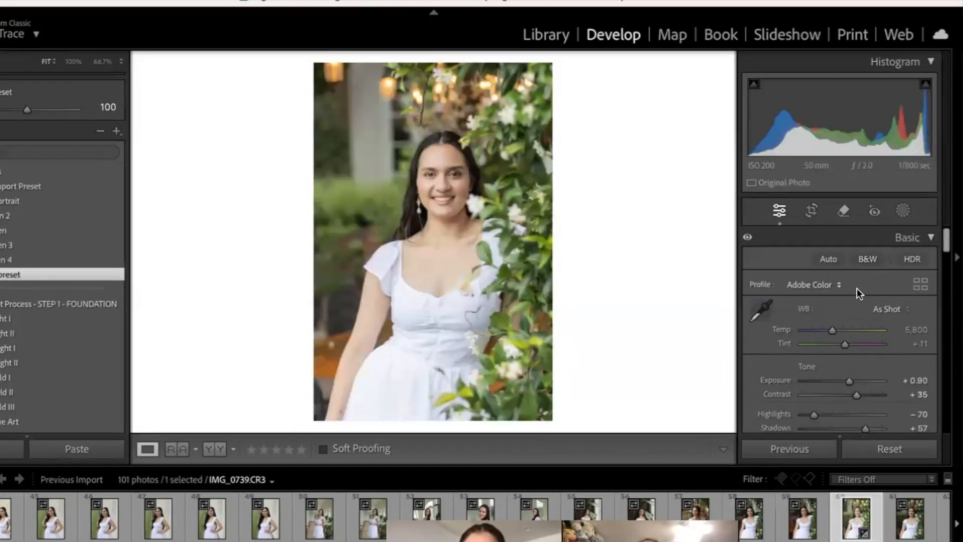
{"action": "left_click", "coordinate": [846, 344]}
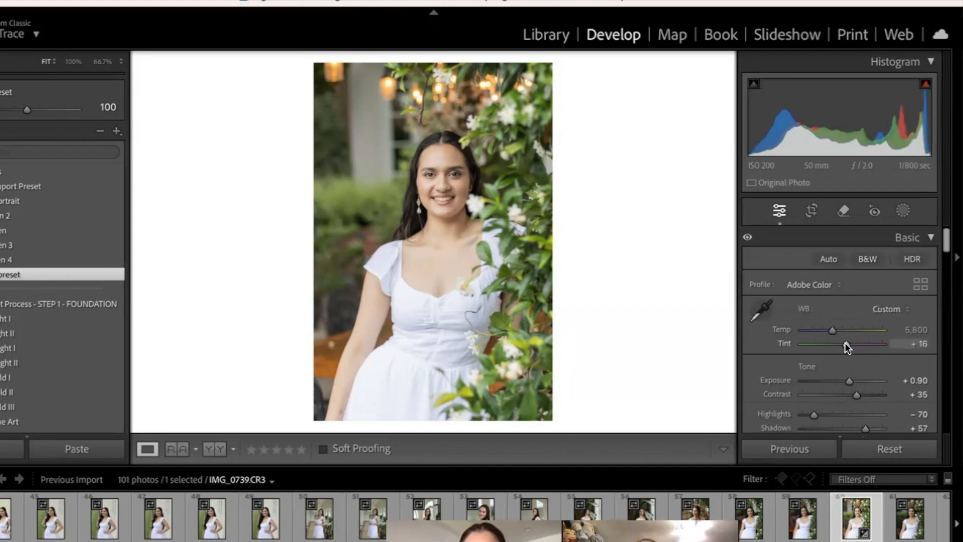
{"action": "left_click", "coordinate": [831, 329]}
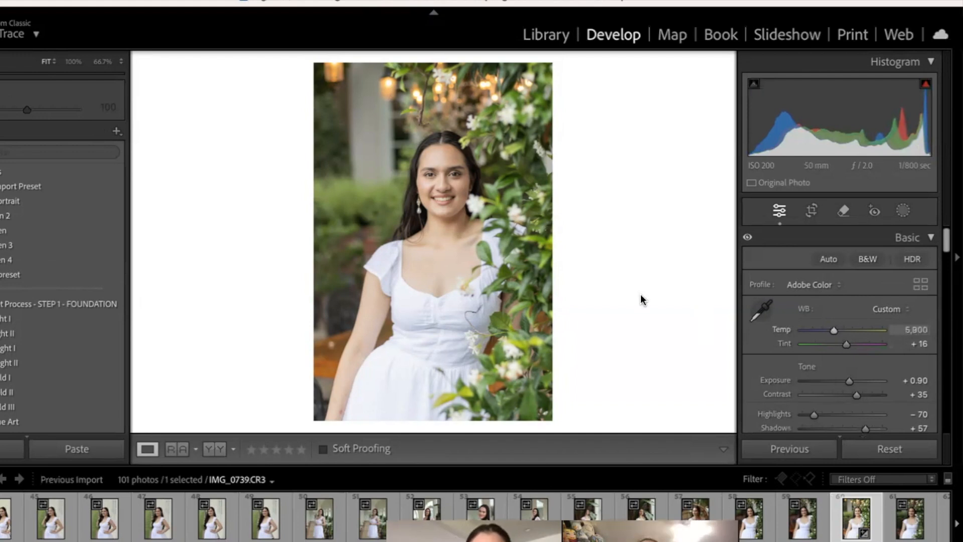
Step: Add a brush mask with the Teeth Whitening preset and paint it over the teeth at brush size 9
{"action": "left_click", "coordinate": [442, 202]}
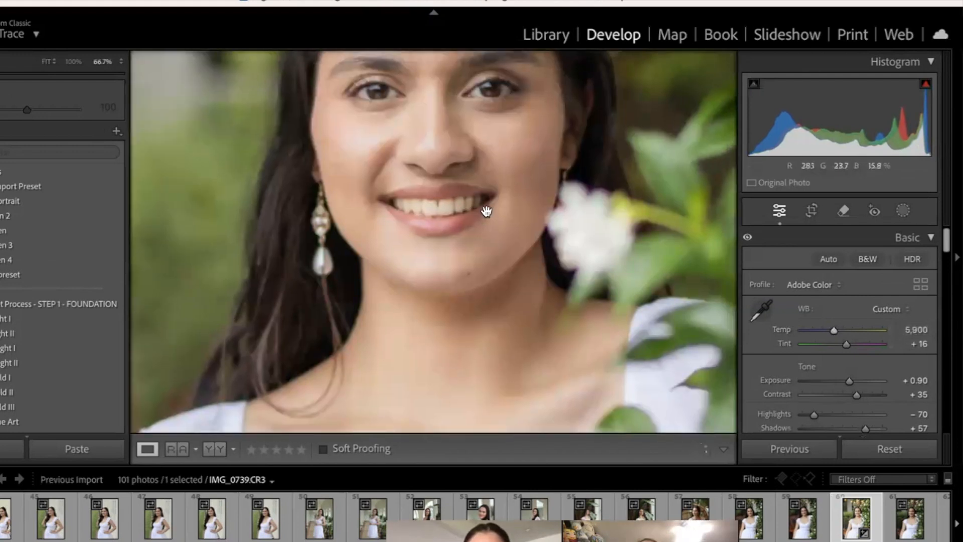
{"action": "left_click", "coordinate": [511, 208]}
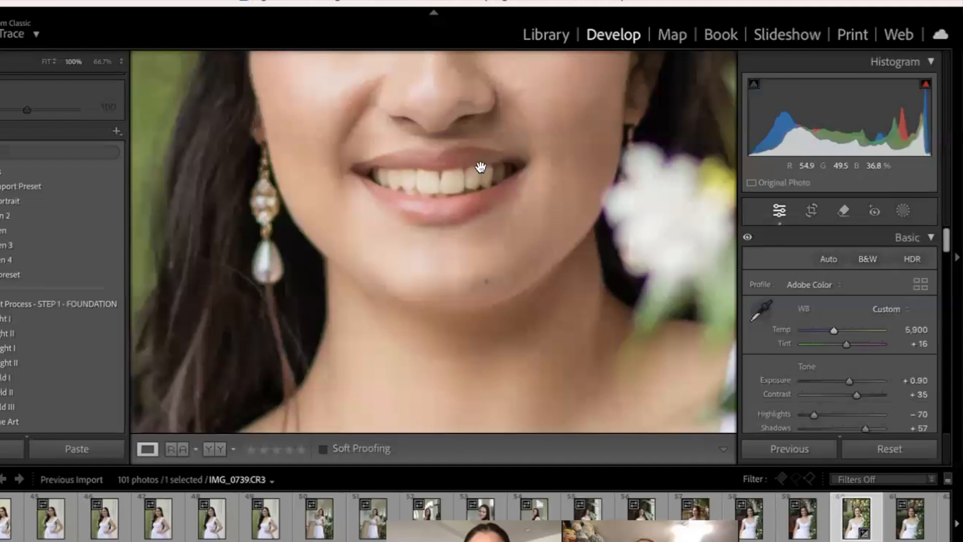
{"action": "key", "text": "super+equal"}
{"action": "left_click_drag", "start_coordinate": [480, 167], "coordinate": [475, 273]}
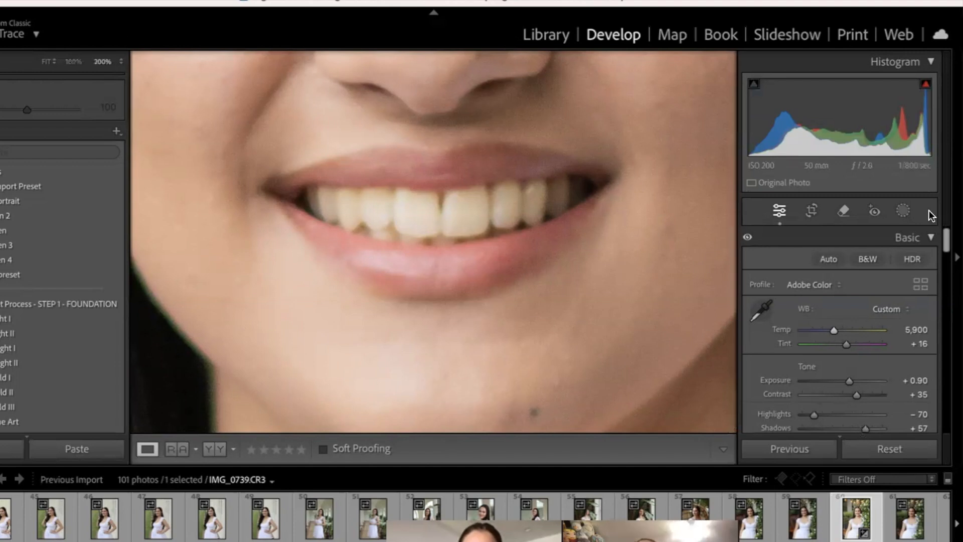
{"action": "left_click", "coordinate": [904, 211]}
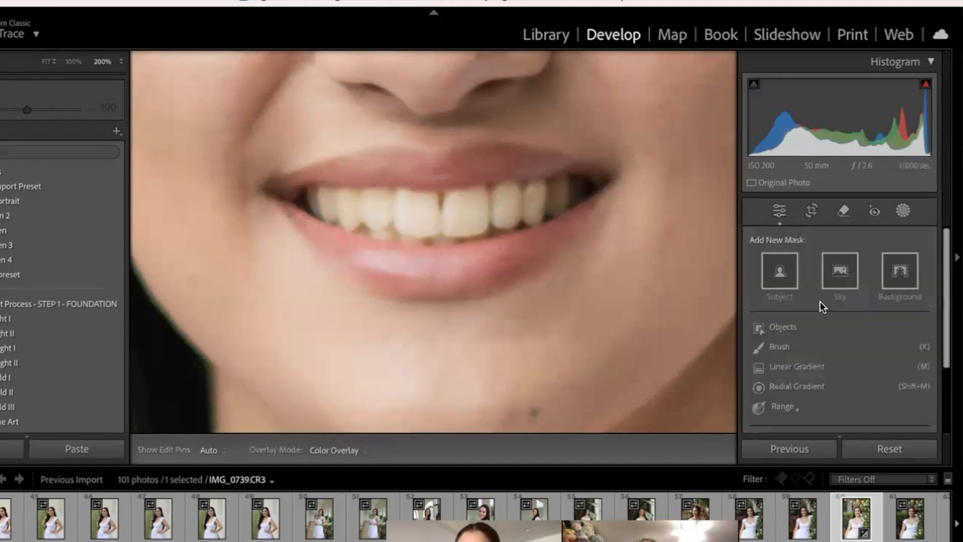
{"action": "left_click", "coordinate": [812, 349]}
{"action": "left_click", "coordinate": [822, 370]}
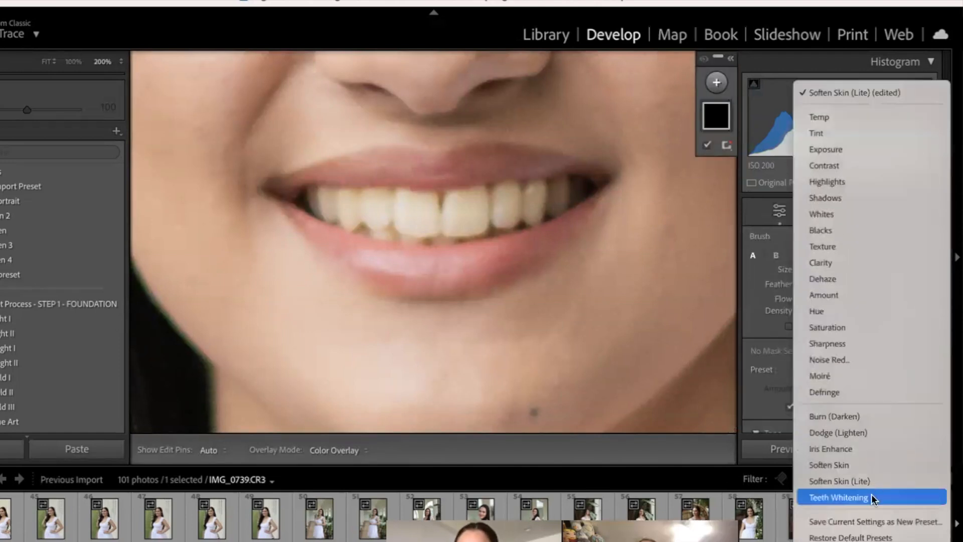
{"action": "left_click", "coordinate": [872, 497]}
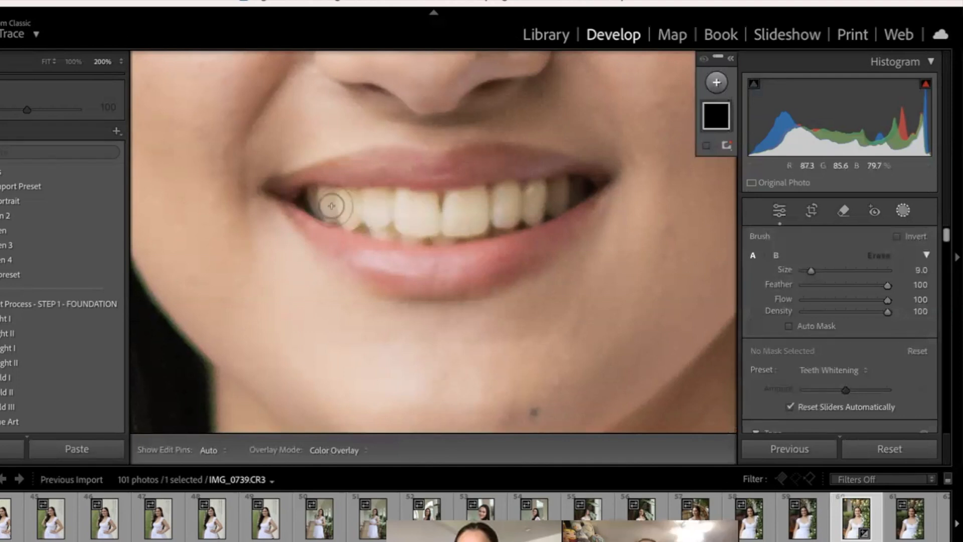
{"action": "mouse_move", "coordinate": [382, 207]}
{"action": "left_mouse_down"}
{"action": "mouse_move", "coordinate": [552, 195]}
{"action": "mouse_move", "coordinate": [501, 228]}
{"action": "mouse_move", "coordinate": [457, 230]}
{"action": "mouse_move", "coordinate": [384, 228]}
{"action": "mouse_move", "coordinate": [326, 202]}
{"action": "left_mouse_up"}
{"action": "left_click_drag", "start_coordinate": [468, 203], "coordinate": [560, 192]}
Step: Compare the whitened teeth with the Before version at 200% zoom
{"action": "key", "text": "backslash"}
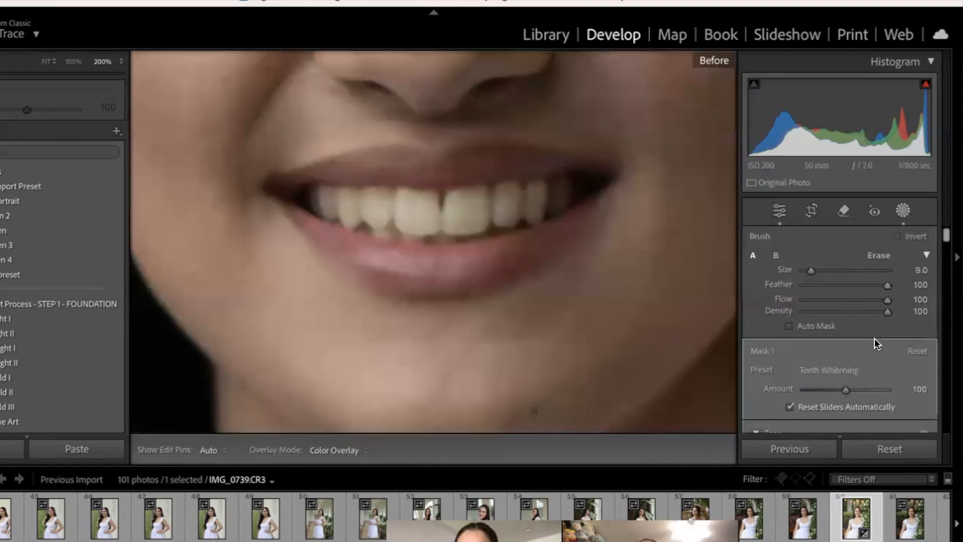
{"action": "key", "text": "backslash"}
{"action": "key", "text": "backslash"}
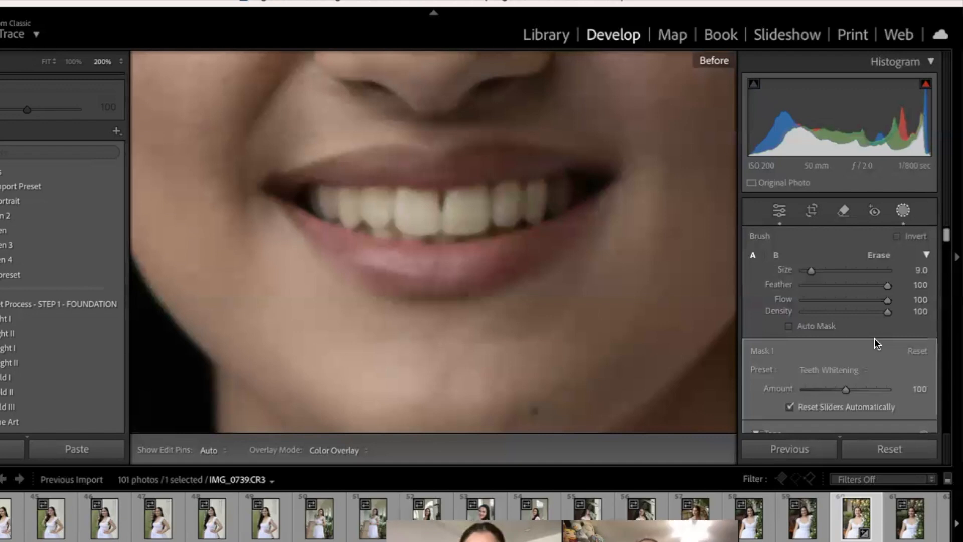
{"action": "key", "text": "backslash"}
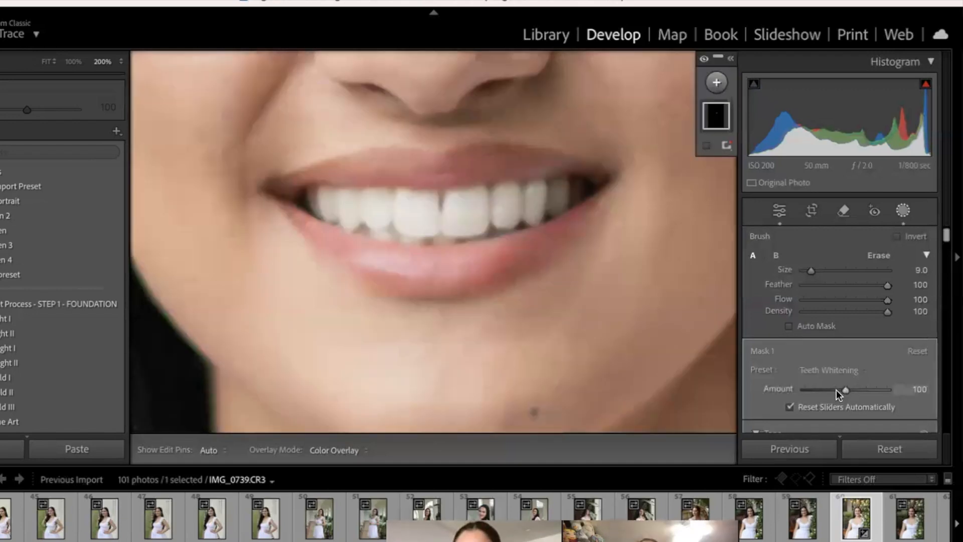
Step: Set the Teeth Whitening mask's Amount to 68 and close masking
{"action": "left_click_drag", "start_coordinate": [835, 389], "coordinate": [831, 390]}
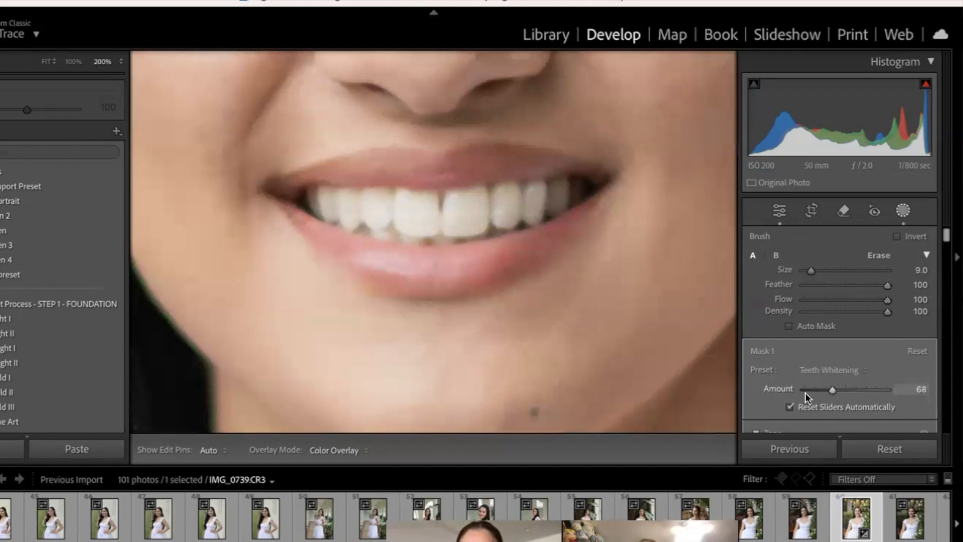
{"action": "key", "text": "k"}
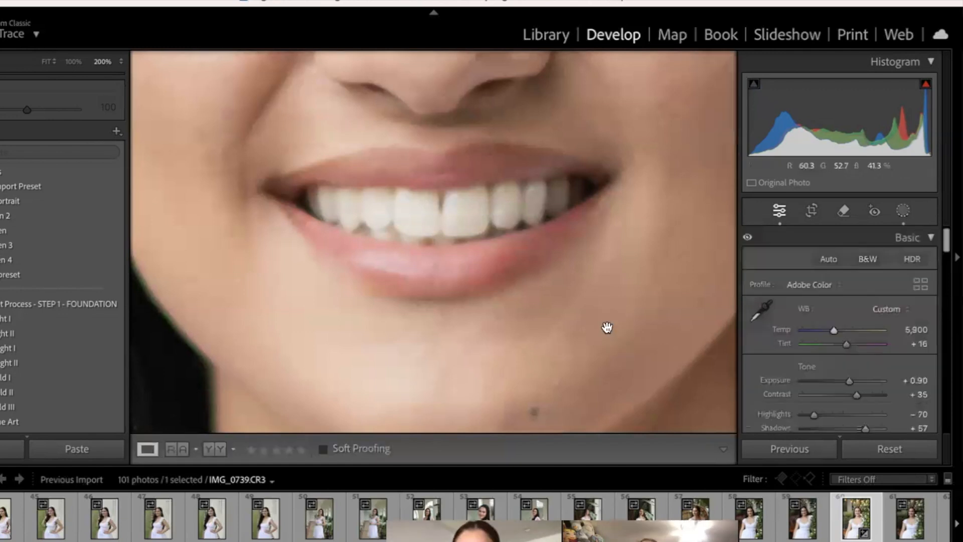
{"action": "left_click", "coordinate": [606, 327]}
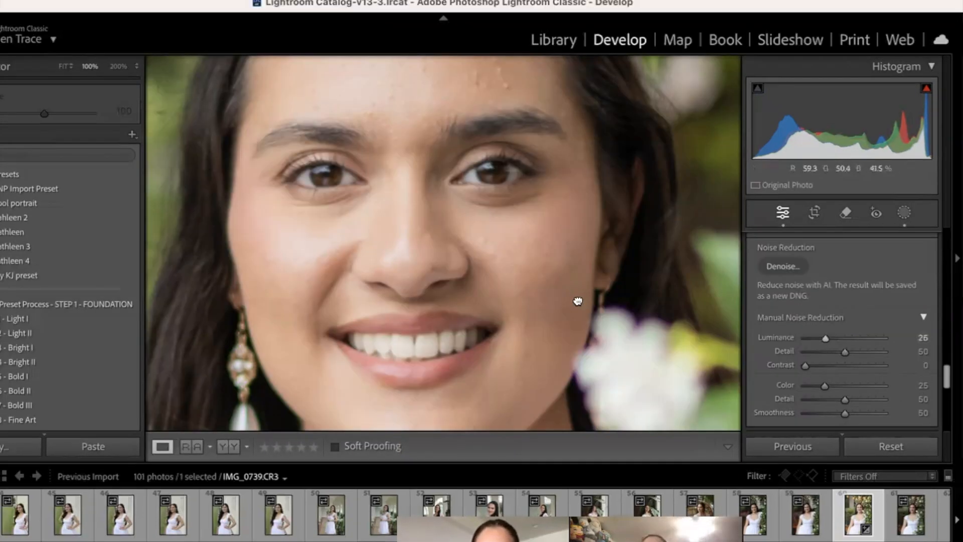
Step: Remove the blemishes on the forehead and face with the Remove tool at size 7
{"action": "scroll", "coordinate": [578, 301], "scroll_direction": "up", "scroll_amount": 5}
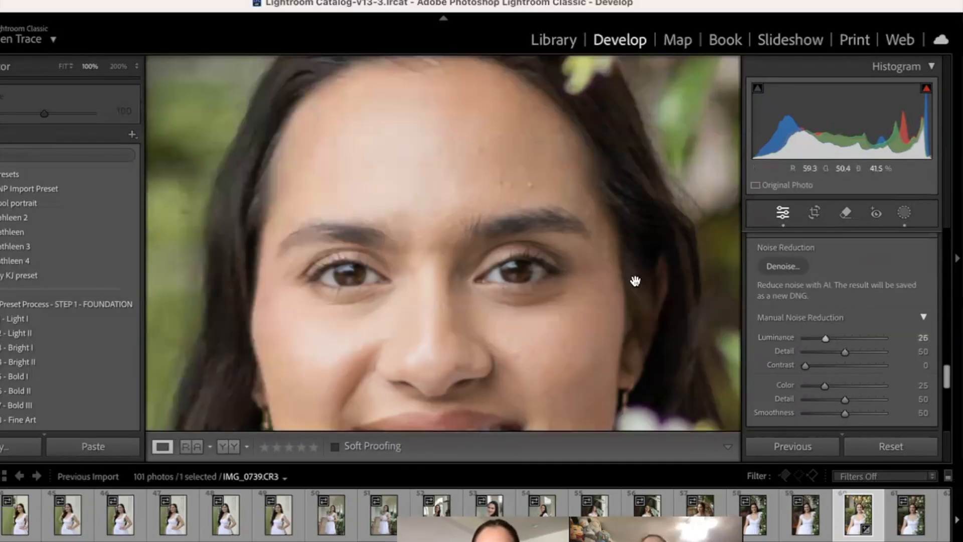
{"action": "left_click", "coordinate": [840, 211]}
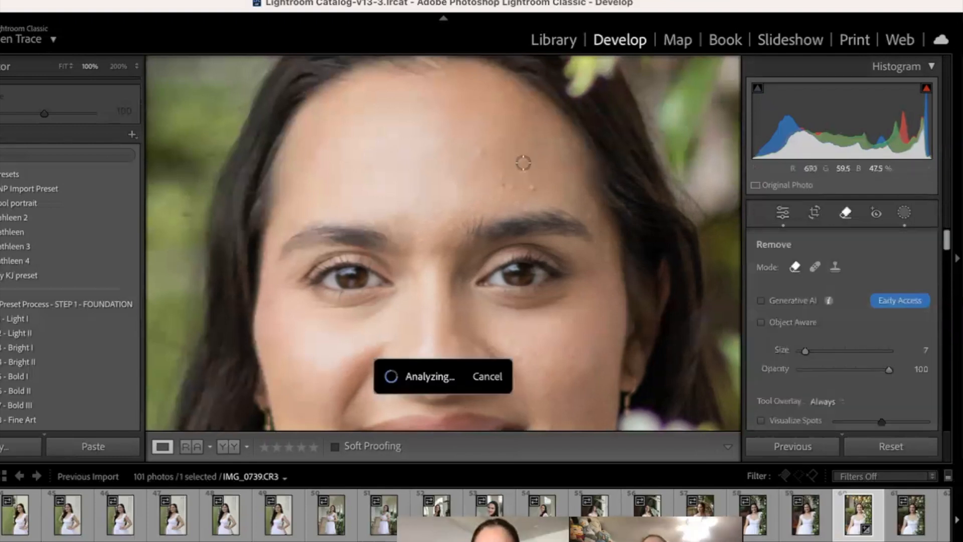
{"action": "left_click", "coordinate": [523, 163]}
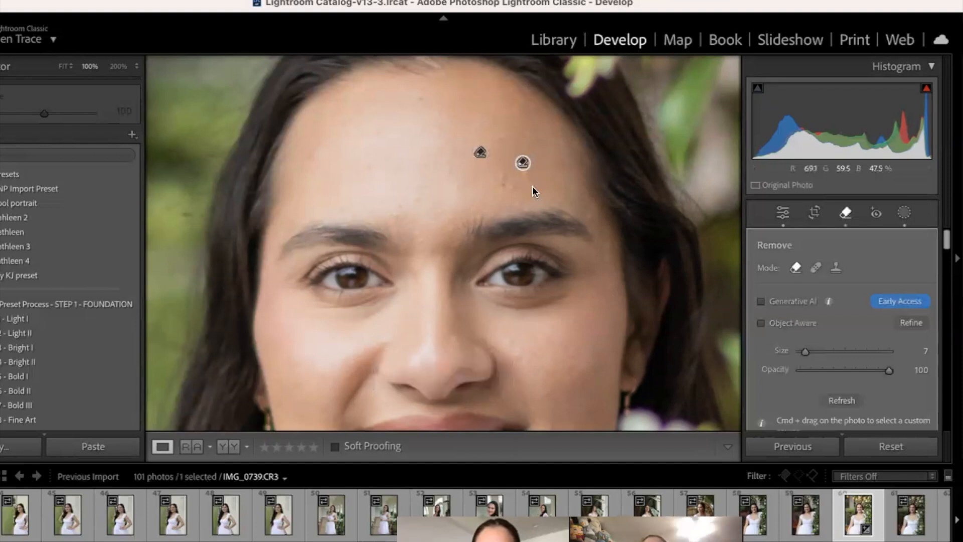
{"action": "left_click", "coordinate": [526, 175]}
{"action": "left_click", "coordinate": [343, 208]}
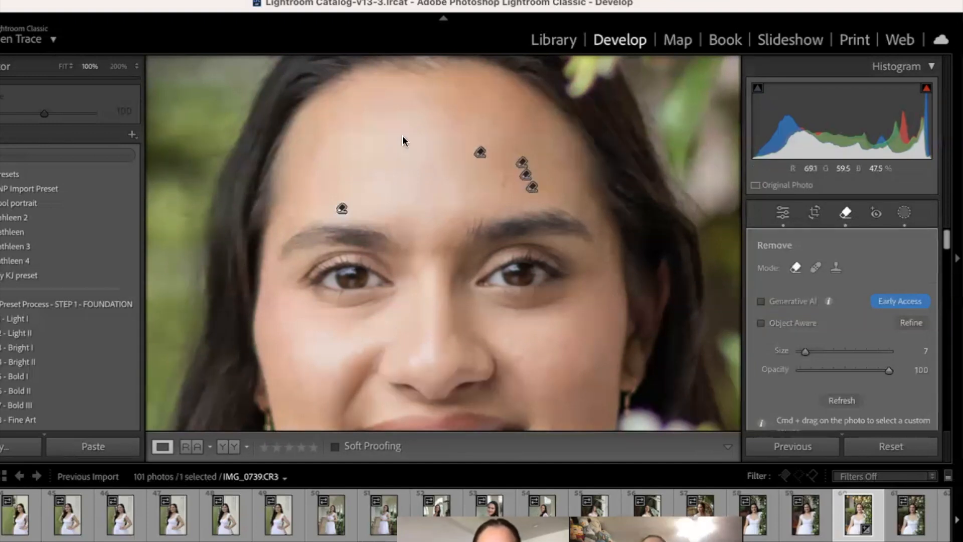
{"action": "left_click", "coordinate": [447, 170]}
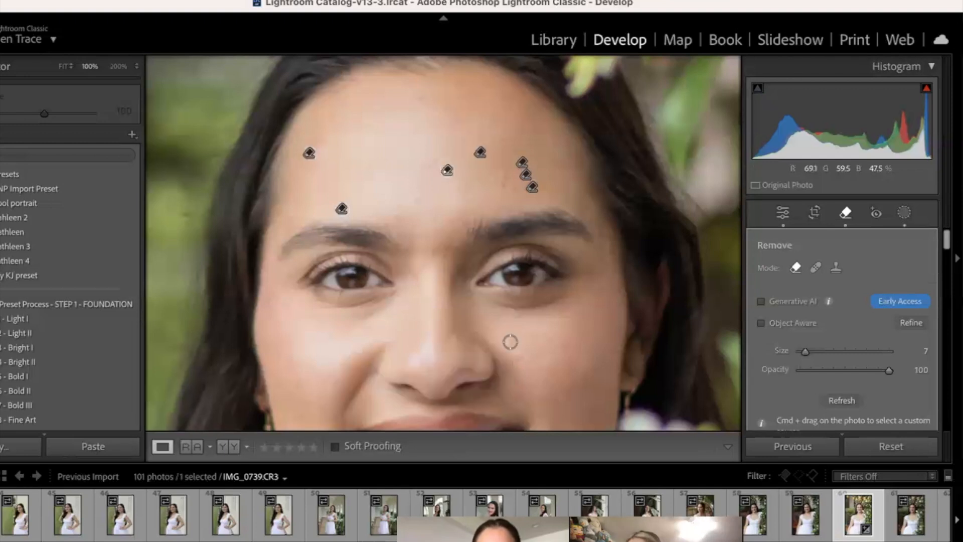
{"action": "left_click", "coordinate": [317, 405]}
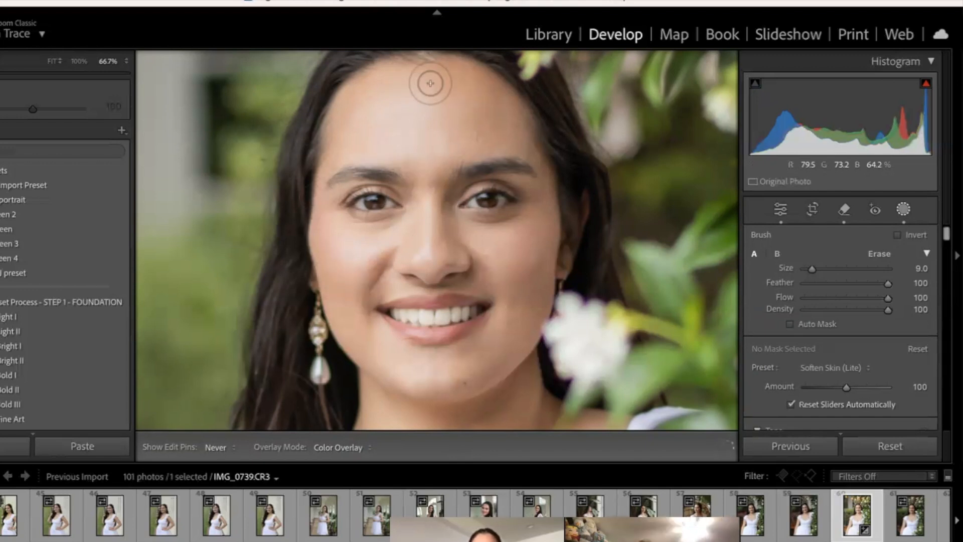
Step: Paint a Soften Skin (Lite) brush mask over the face at brush size 9 and close masking
{"action": "left_click_drag", "start_coordinate": [430, 84], "coordinate": [431, 84]}
{"action": "key", "text": "Escape"}
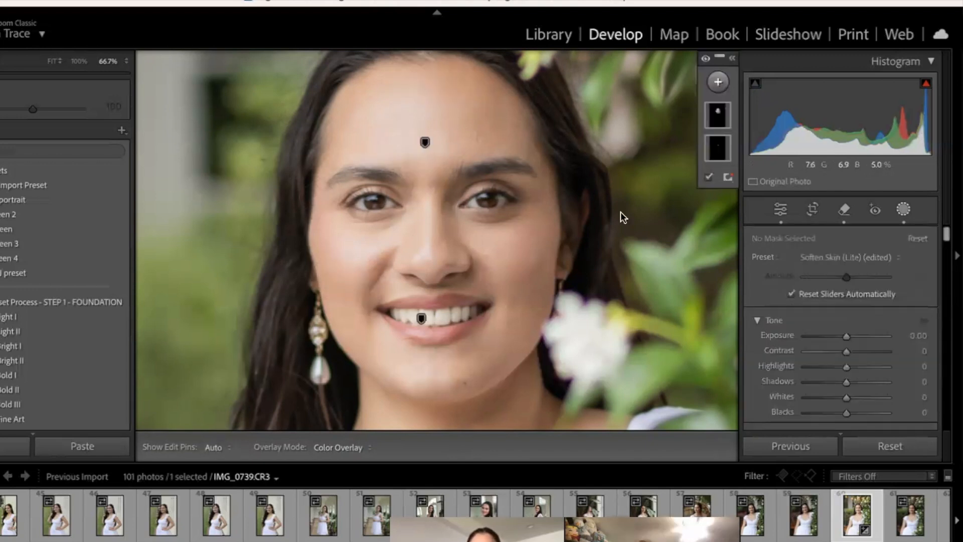
{"action": "key", "text": "Escape"}
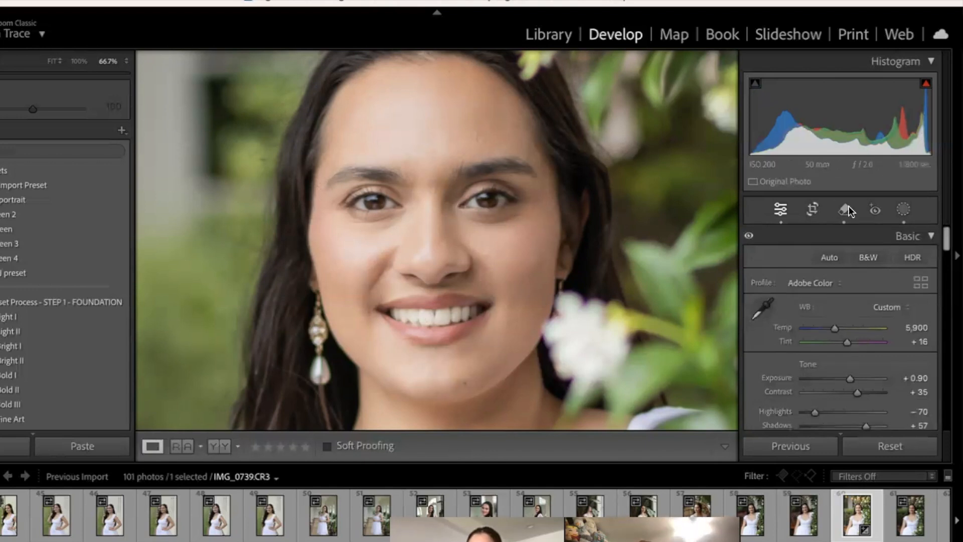
Step: Add a new brush mask to the portrait using the Soften Skin effect preset
{"action": "left_click", "coordinate": [899, 208]}
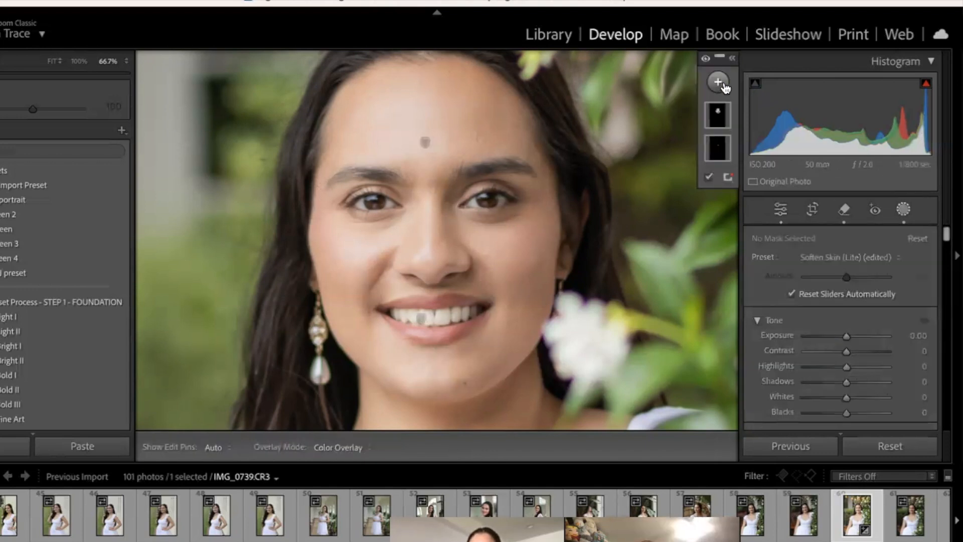
{"action": "left_click", "coordinate": [718, 82]}
{"action": "left_click", "coordinate": [730, 212]}
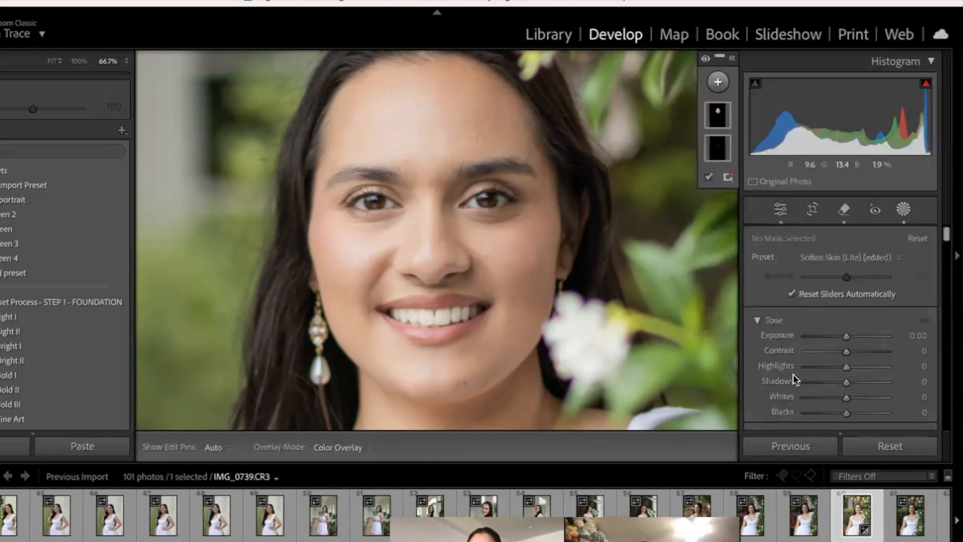
{"action": "left_click", "coordinate": [820, 366]}
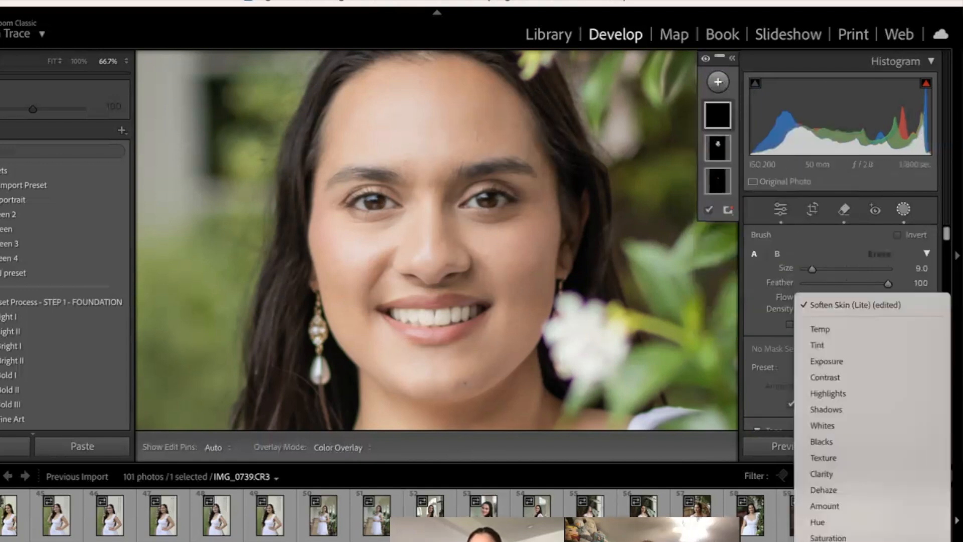
{"action": "left_click", "coordinate": [859, 463]}
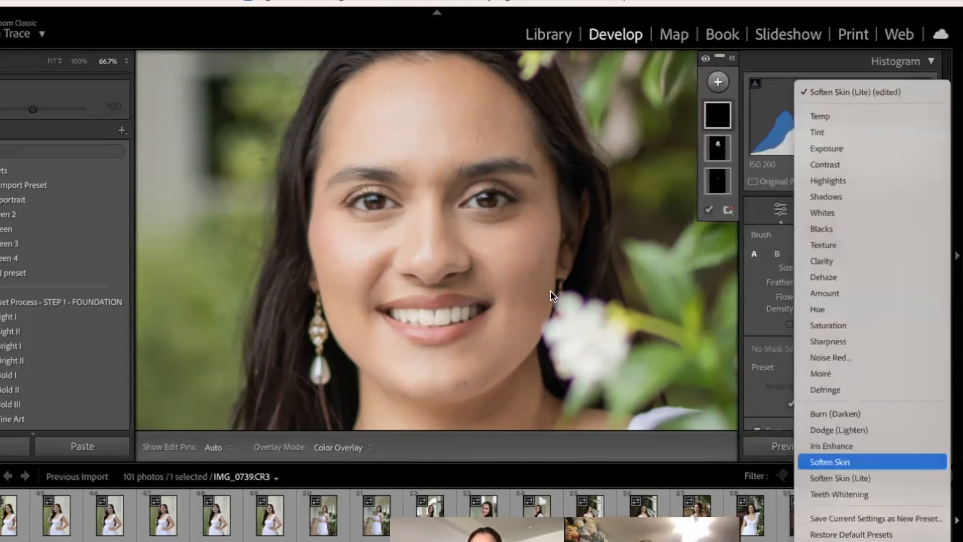
Step: Paint the Soften Skin mask under both eyes at brush size 3 and close masking
{"action": "scroll", "coordinate": [514, 232], "scroll_direction": "down", "scroll_amount": 6}
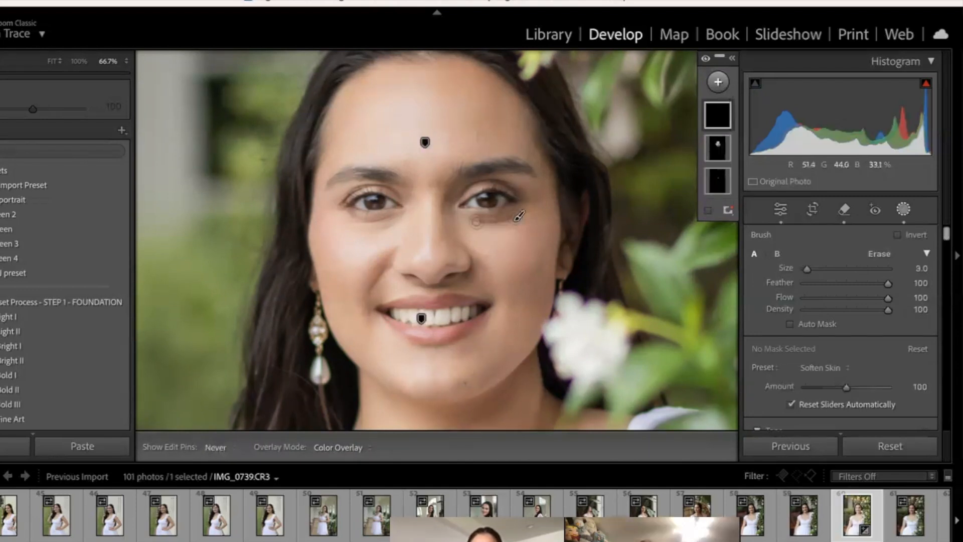
{"action": "key", "text": "h"}
{"action": "mouse_move", "coordinate": [486, 217]}
{"action": "left_mouse_down"}
{"action": "mouse_move", "coordinate": [528, 208]}
{"action": "mouse_move", "coordinate": [474, 222]}
{"action": "mouse_move", "coordinate": [453, 209]}
{"action": "left_mouse_up"}
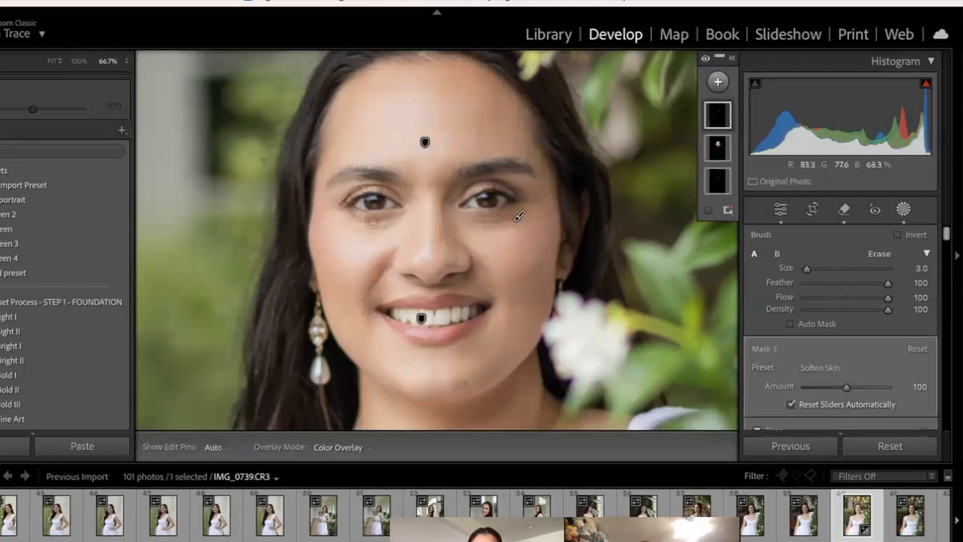
{"action": "key", "text": "h"}
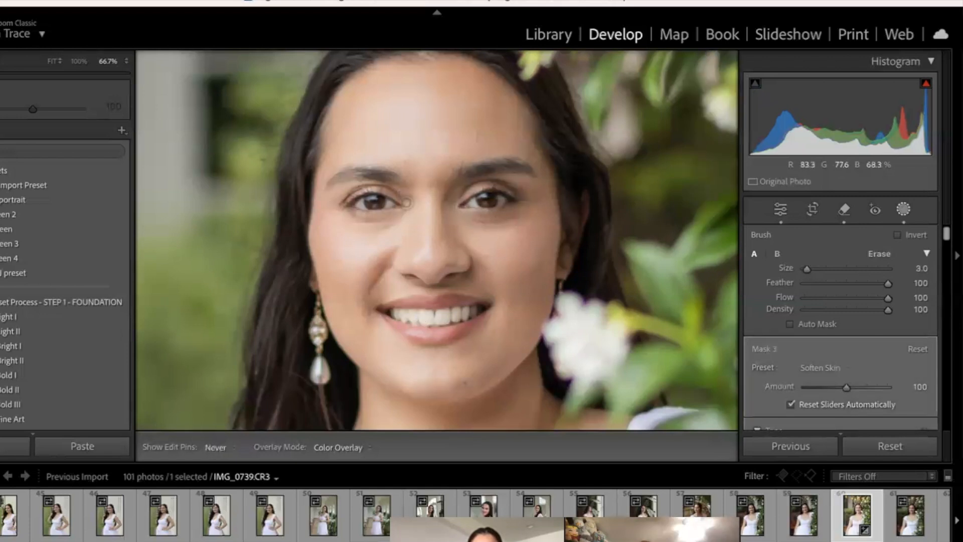
{"action": "key", "text": "h"}
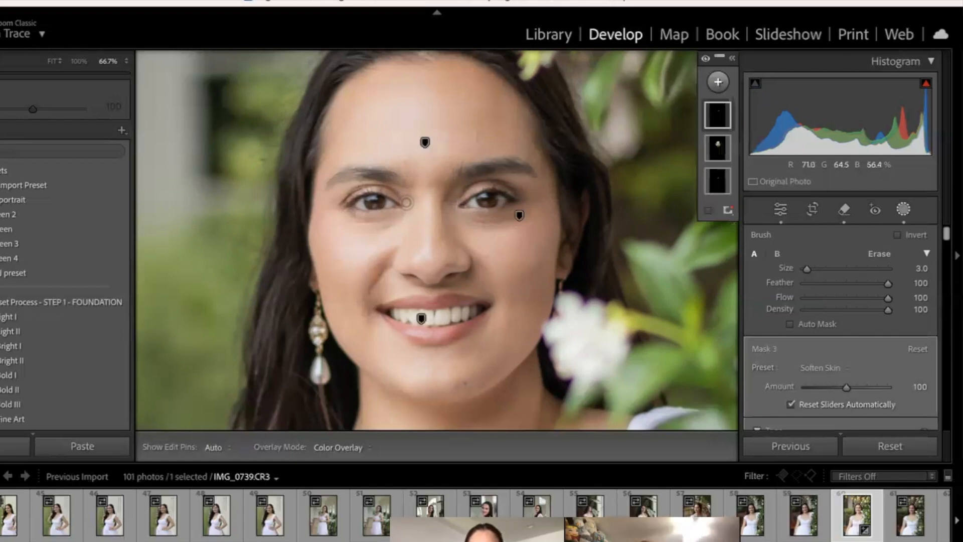
{"action": "key", "text": "k"}
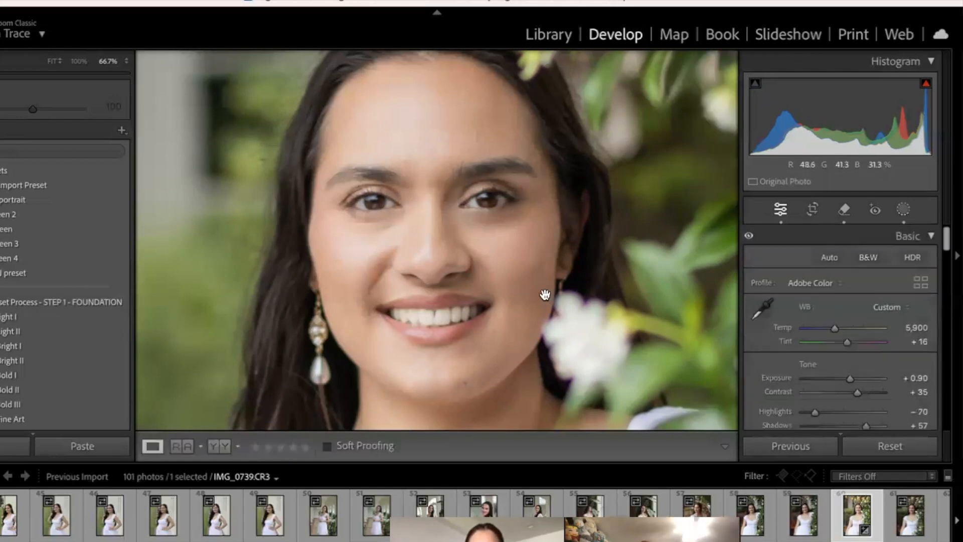
Step: Remove the spots and marks on the lower arm beside the dress with the Remove tool at size 7
{"action": "left_click", "coordinate": [546, 296]}
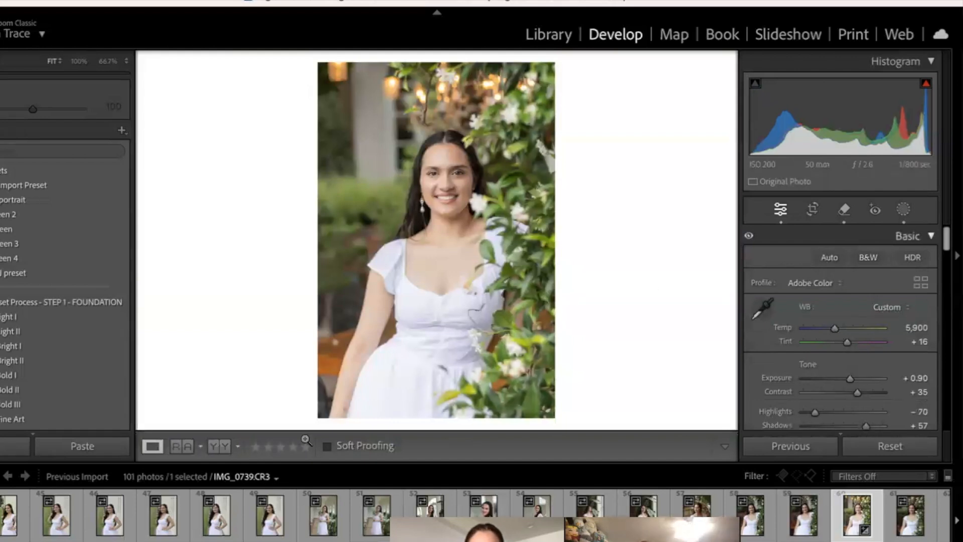
{"action": "left_click_drag", "start_coordinate": [341, 407], "coordinate": [473, 278]}
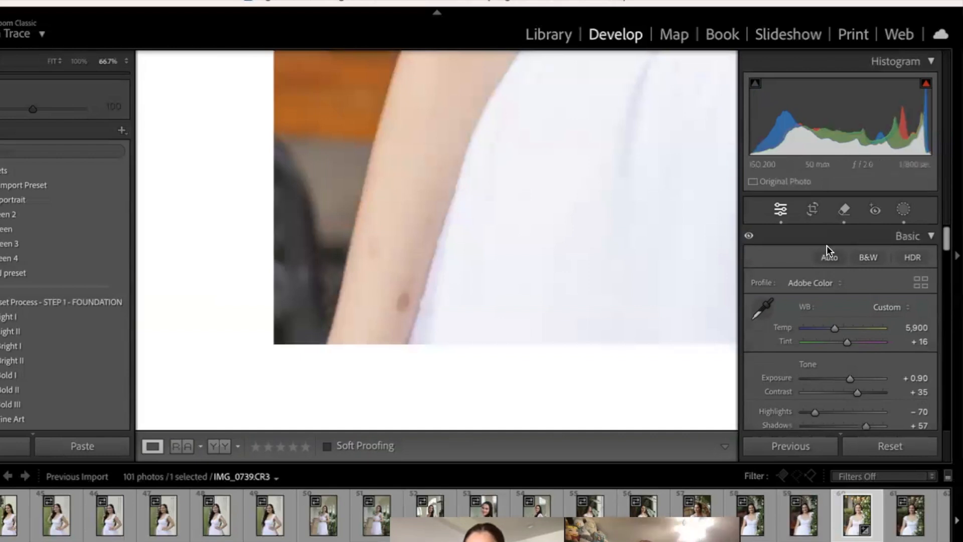
{"action": "left_click", "coordinate": [844, 210]}
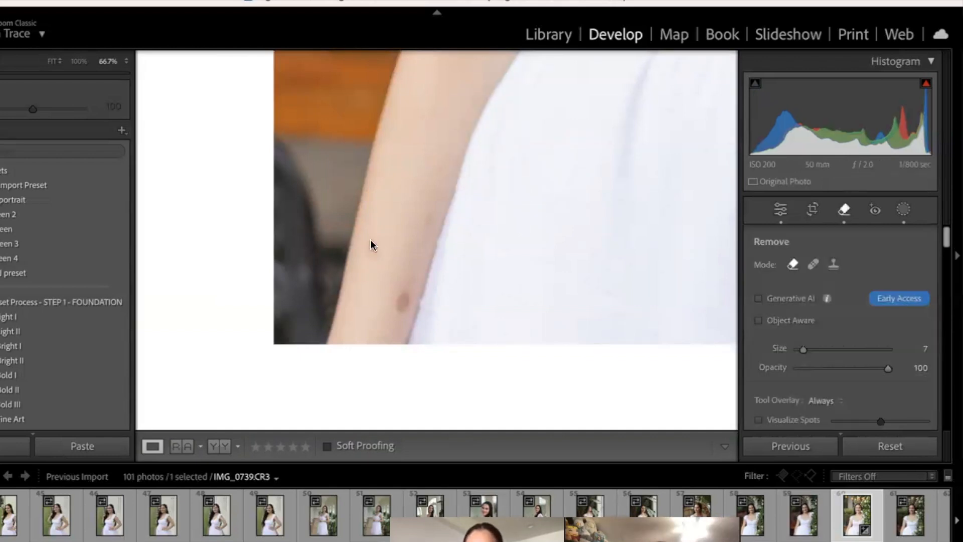
{"action": "left_click", "coordinate": [370, 251]}
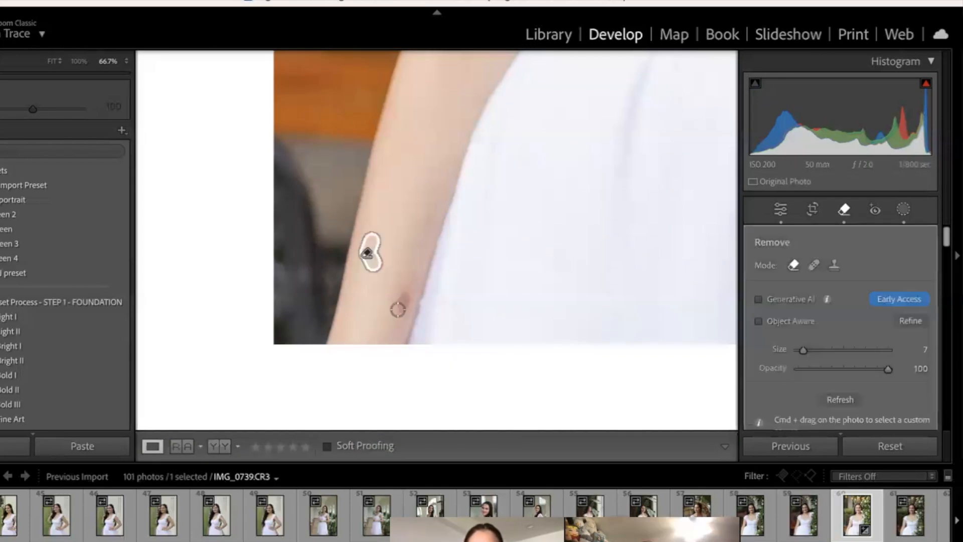
{"action": "left_click", "coordinate": [401, 288]}
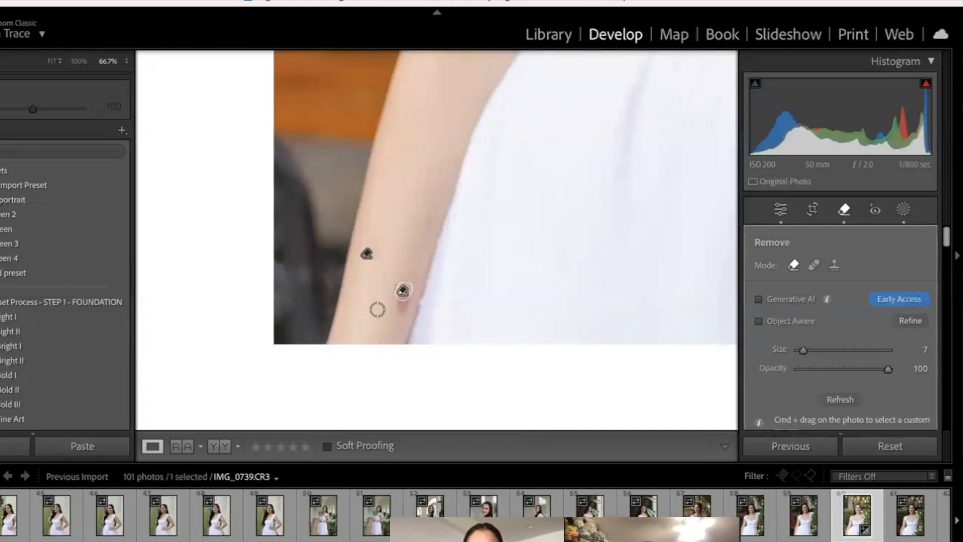
{"action": "left_click", "coordinate": [403, 290]}
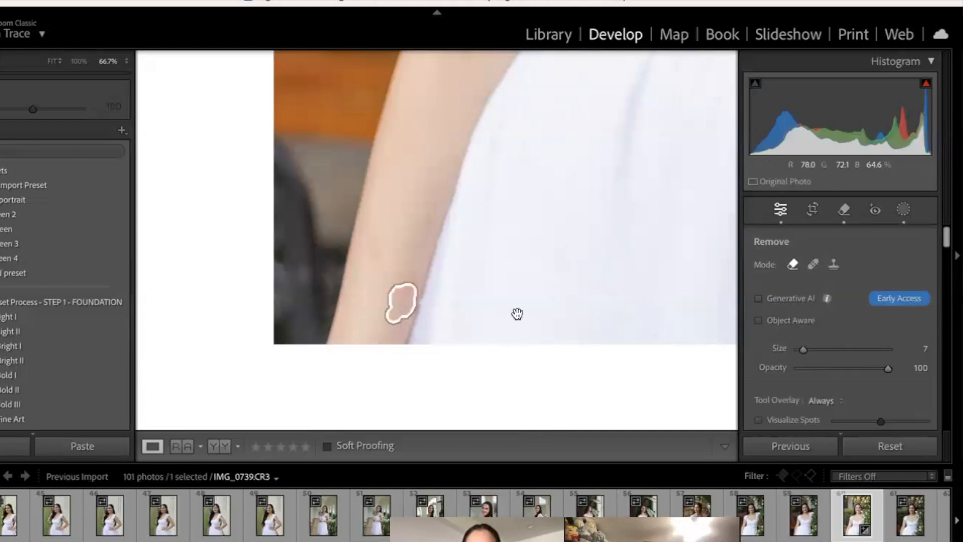
{"action": "key", "text": "q"}
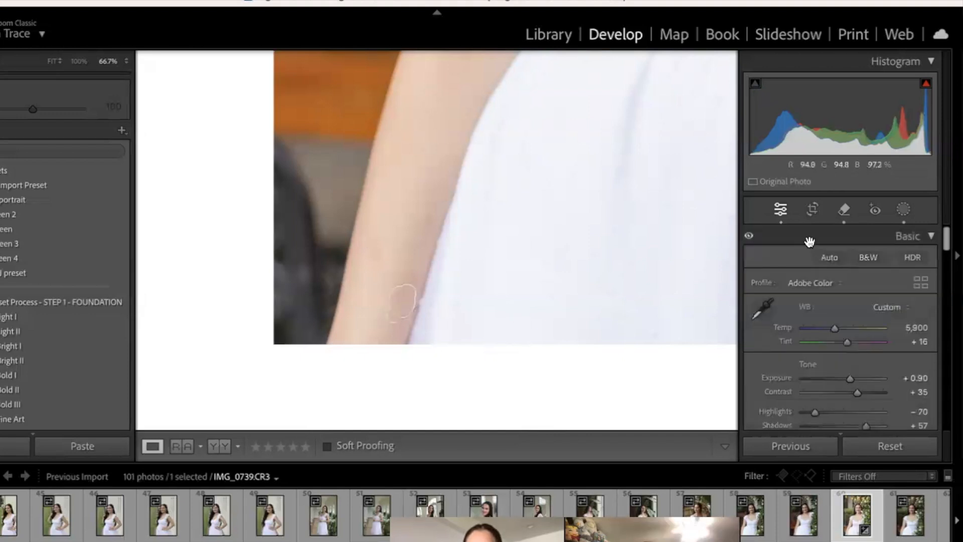
{"action": "left_click", "coordinate": [844, 209]}
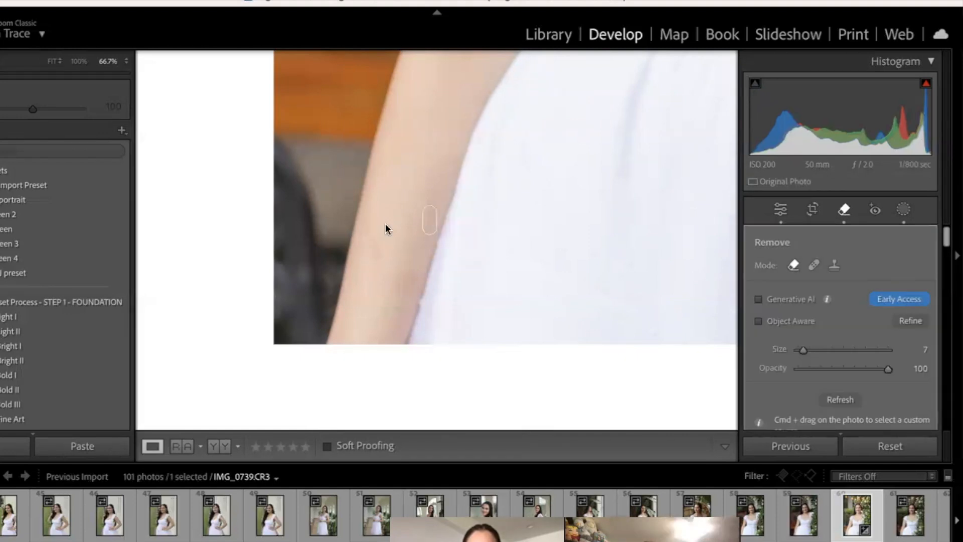
{"action": "key", "text": "q"}
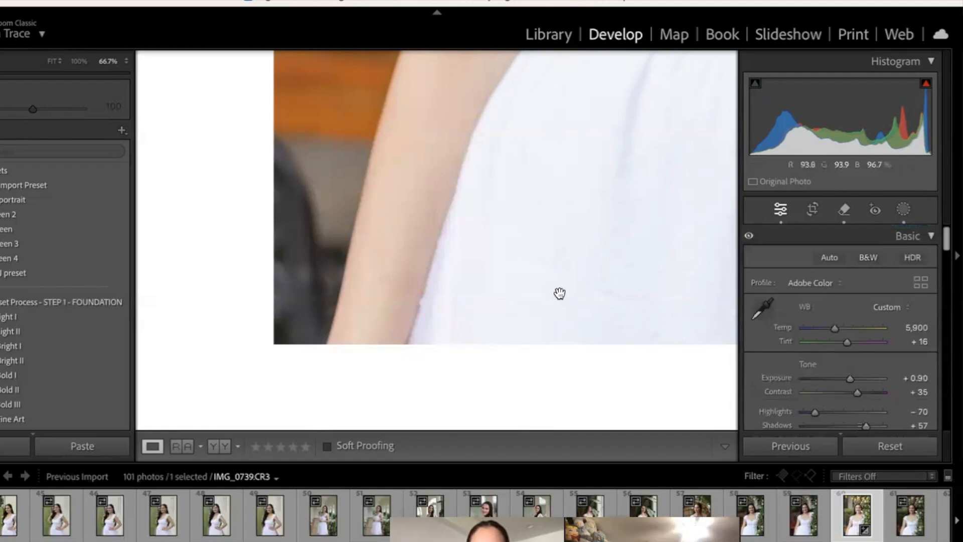
Step: Compare the retouched arm with the Before version, and review the face and the whole photo
{"action": "key", "text": "backslash"}
{"action": "key", "text": "backslash"}
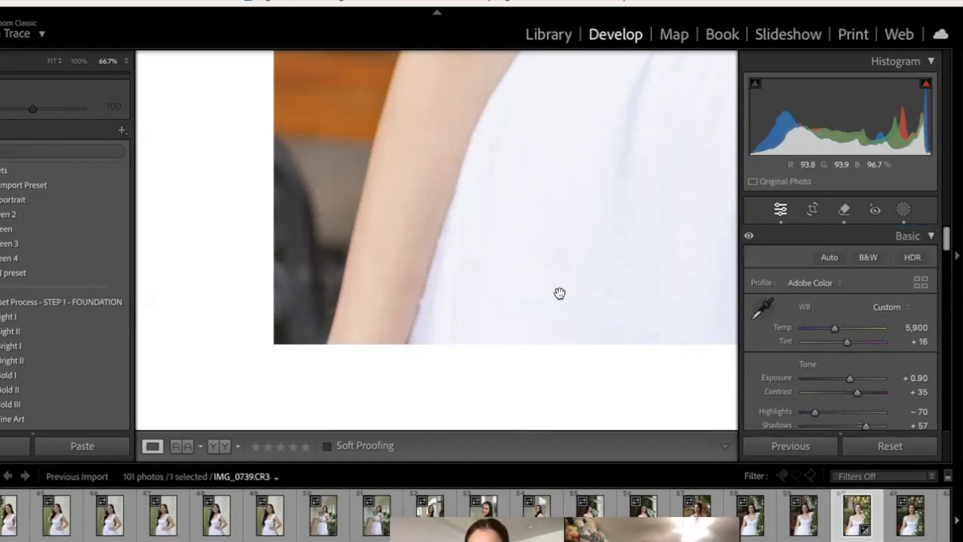
{"action": "left_click", "coordinate": [560, 292]}
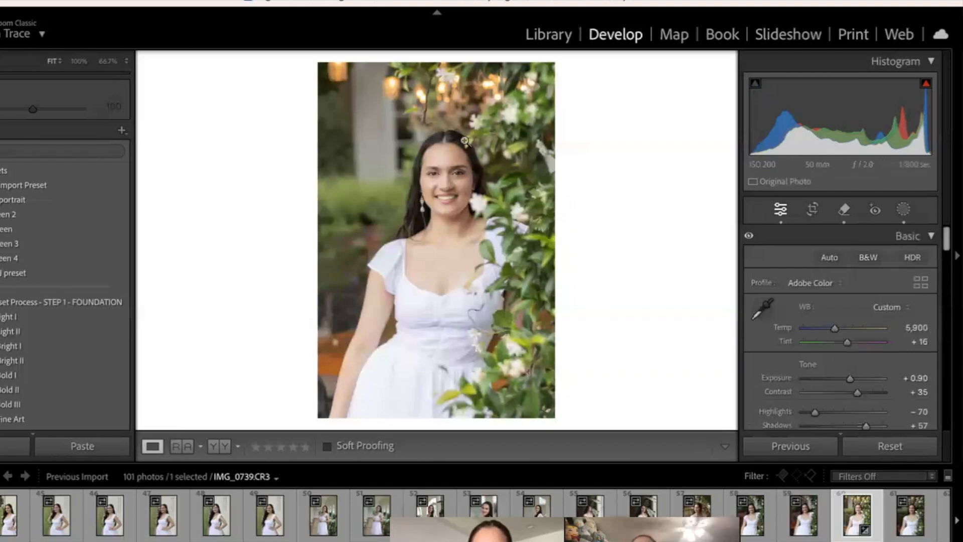
{"action": "left_click", "coordinate": [448, 170]}
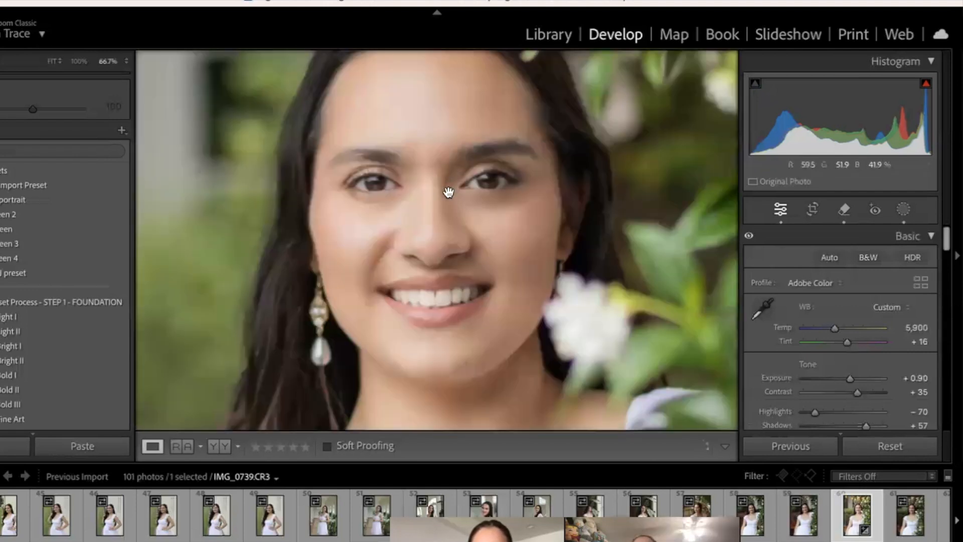
{"action": "left_click", "coordinate": [642, 371]}
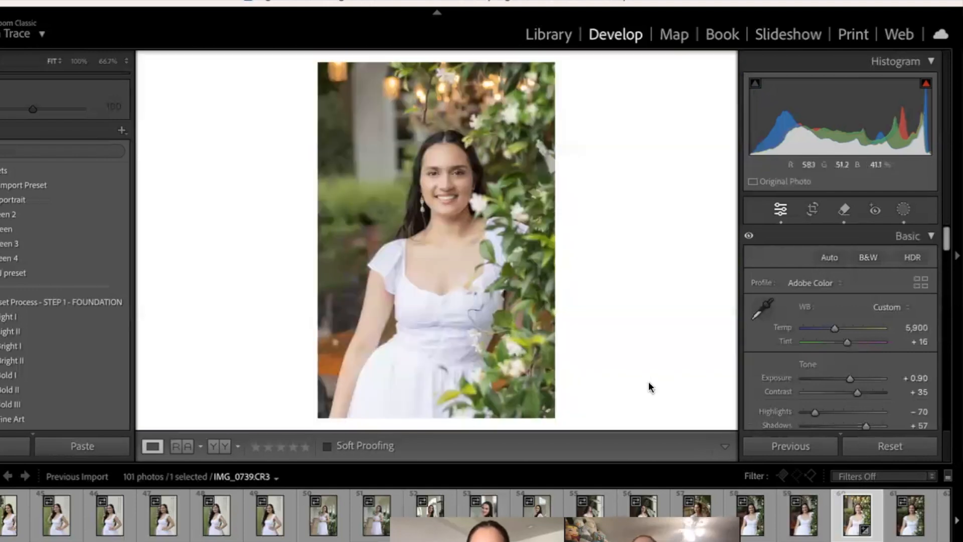
Step: Open photo IMG_0824.CR3 and apply the user preset that sets Exposure +0.90, Contrast +35, Highlights -70 and Shadows +57
{"action": "left_click", "coordinate": [955, 522]}
{"action": "left_click", "coordinate": [954, 521]}
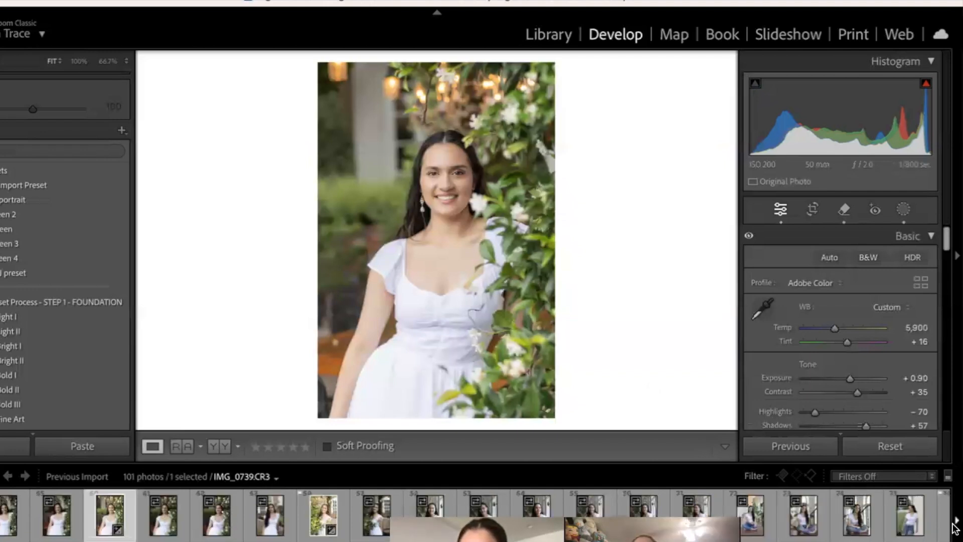
{"action": "left_click", "coordinate": [954, 521]}
{"action": "left_click", "coordinate": [857, 516]}
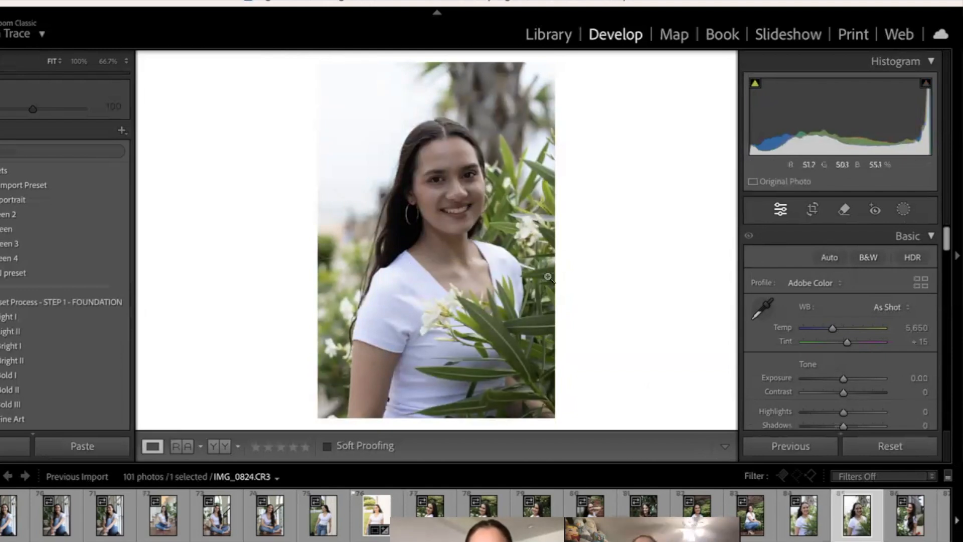
{"action": "left_click", "coordinate": [52, 272]}
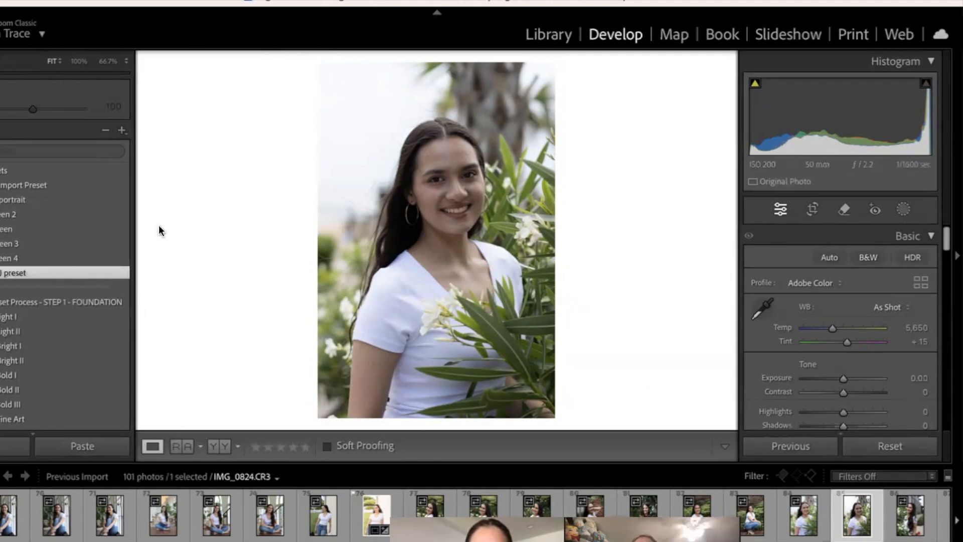
Step: Remove the flyaway hairs against the bright background above the head with the Remove tool at size 7
{"action": "left_click", "coordinate": [424, 117]}
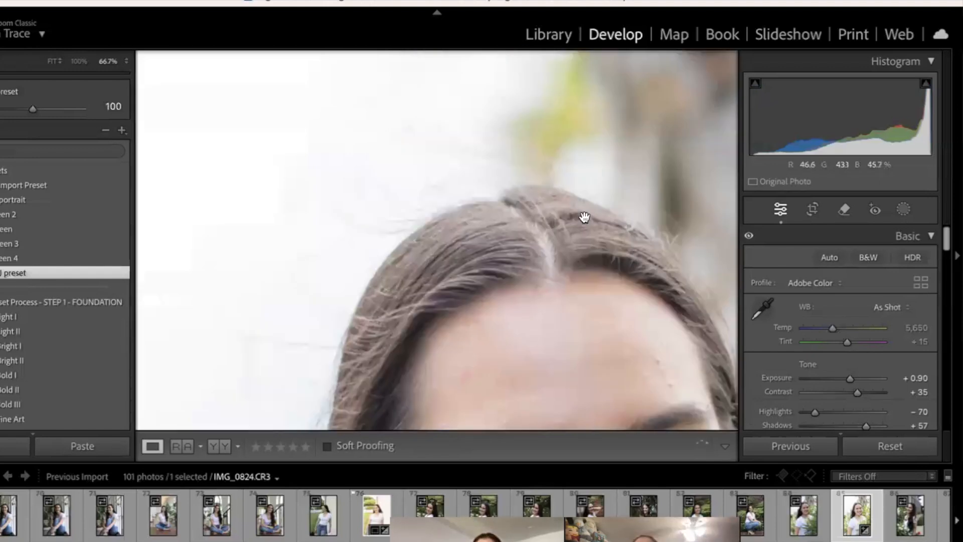
{"action": "left_click", "coordinate": [843, 208]}
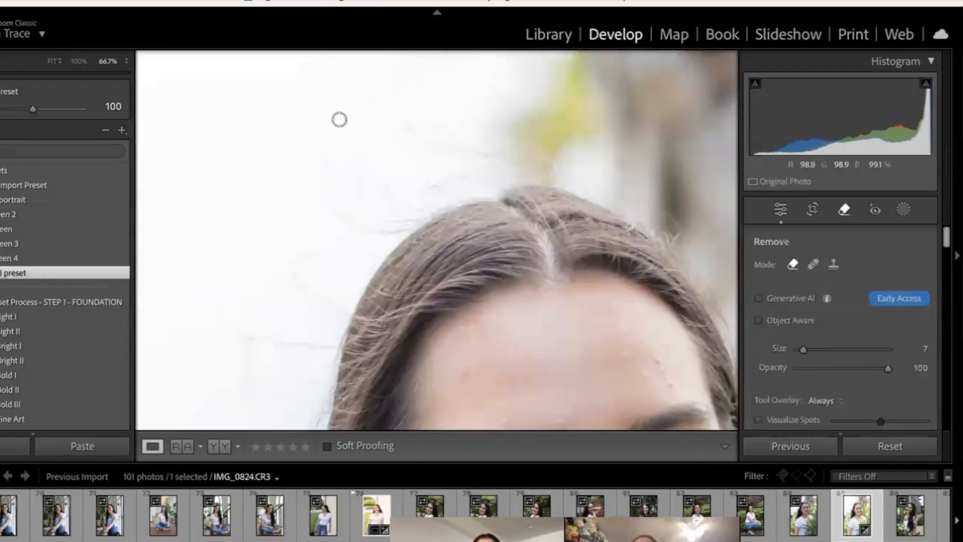
{"action": "left_click_drag", "start_coordinate": [338, 120], "coordinate": [331, 135]}
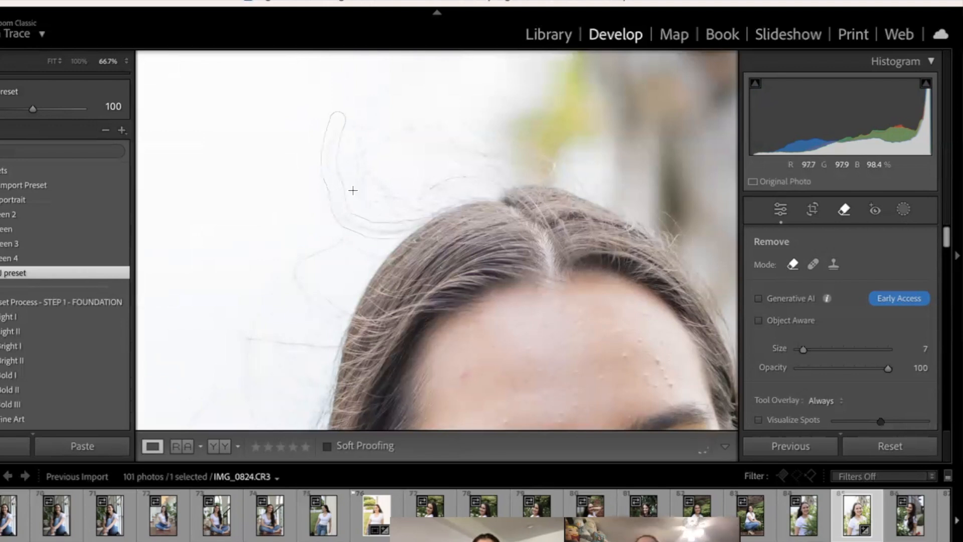
{"action": "mouse_move", "coordinate": [427, 128]}
{"action": "left_mouse_down"}
{"action": "mouse_move", "coordinate": [349, 132]}
{"action": "mouse_move", "coordinate": [374, 177]}
{"action": "mouse_move", "coordinate": [357, 172]}
{"action": "left_mouse_up"}
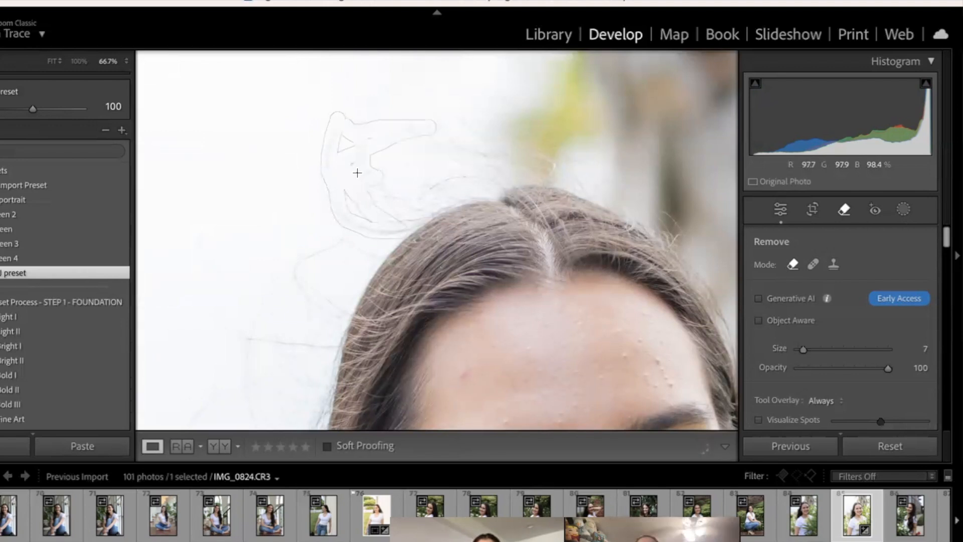
{"action": "mouse_move", "coordinate": [373, 205]}
{"action": "left_mouse_down"}
{"action": "mouse_move", "coordinate": [397, 201]}
{"action": "mouse_move", "coordinate": [388, 215]}
{"action": "mouse_move", "coordinate": [410, 221]}
{"action": "left_mouse_up"}
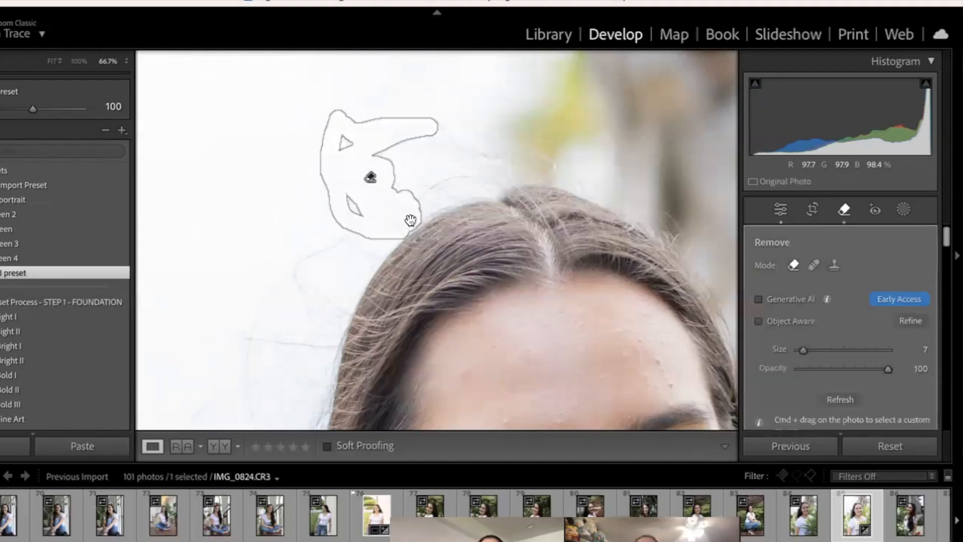
{"action": "key", "text": "q"}
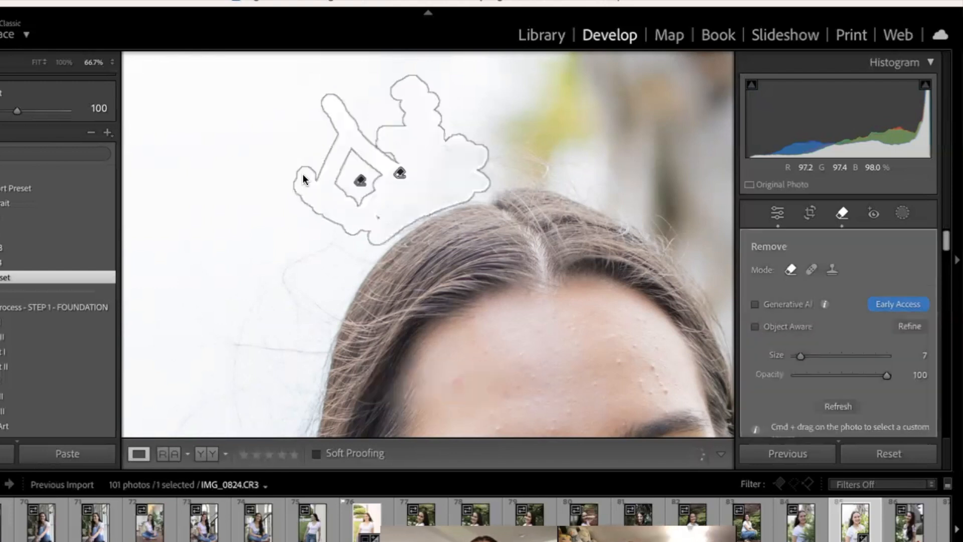
{"action": "key", "text": "q"}
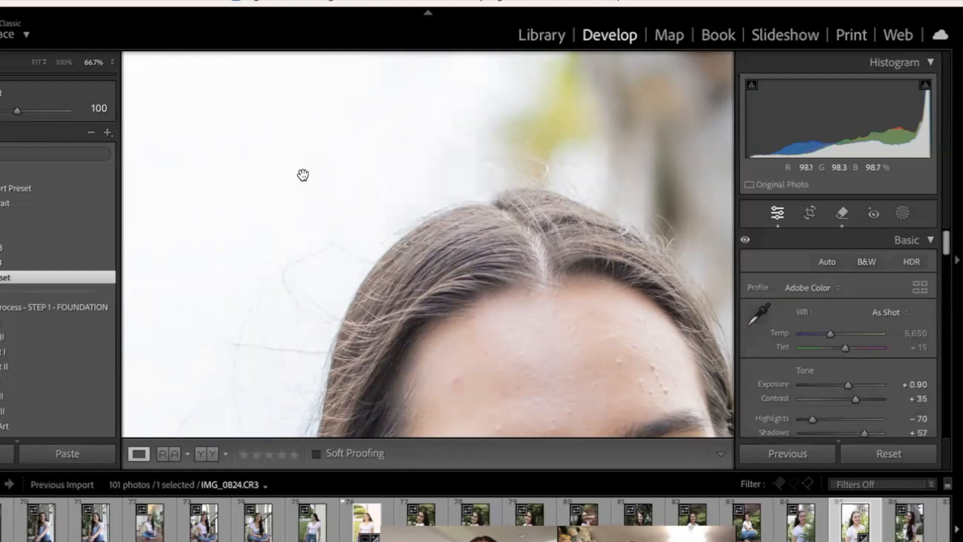
Step: Compare the cleaned-up hairline with the Before version and inspect the face at 66.7% zoom
{"action": "key", "text": "backslash"}
{"action": "key", "text": "backslash"}
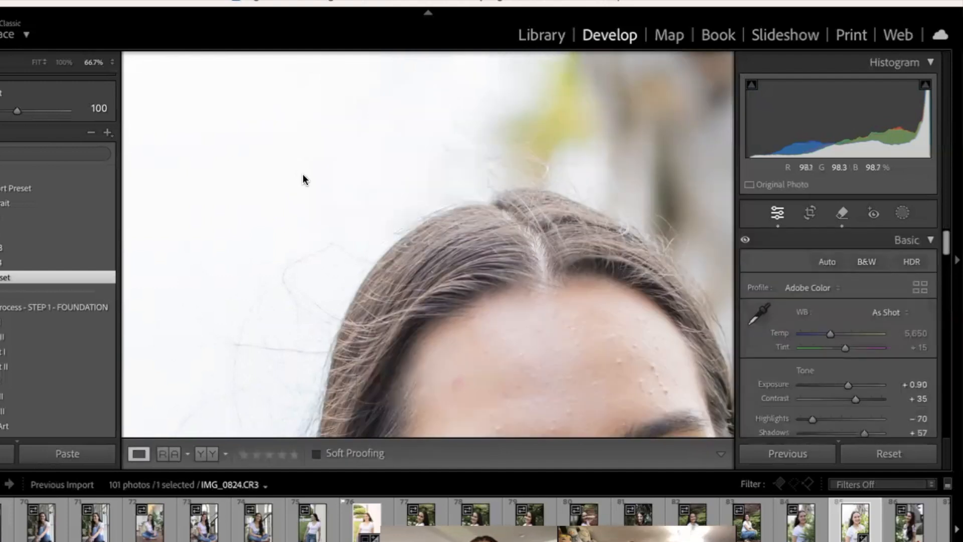
{"action": "key", "text": "backslash"}
{"action": "key", "text": "backslash"}
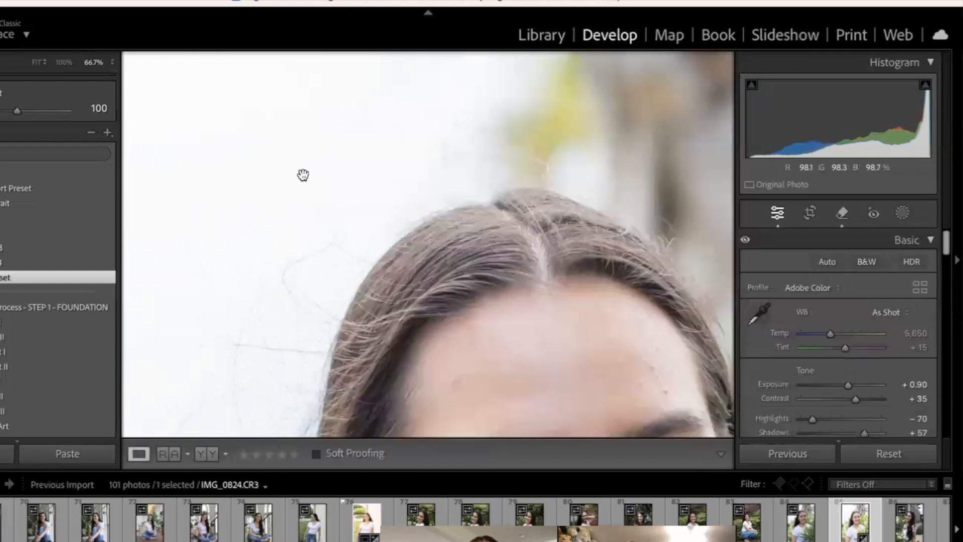
{"action": "left_click_drag", "start_coordinate": [533, 333], "coordinate": [427, 133]}
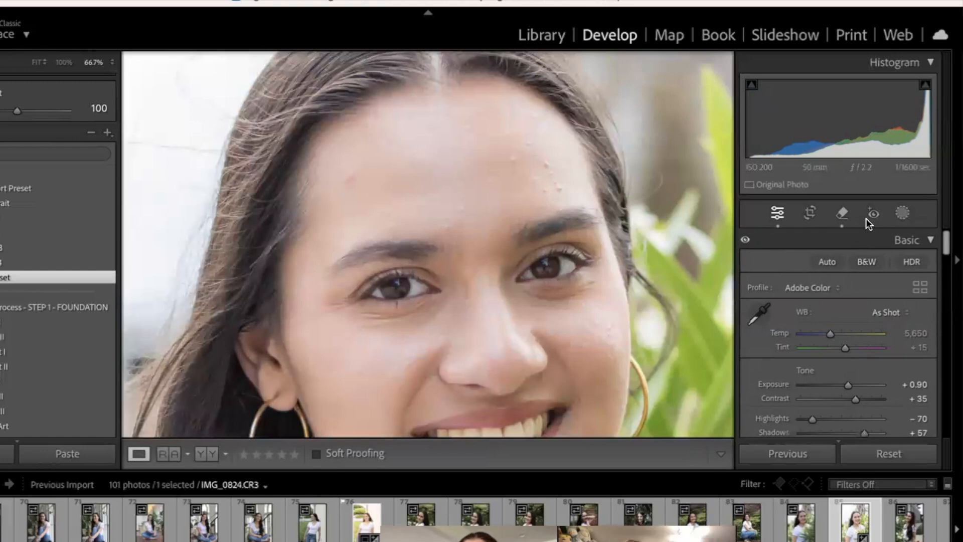
Step: Remove the blemishes on both outer sides of the forehead with the Remove tool at size 7
{"action": "left_click", "coordinate": [842, 217]}
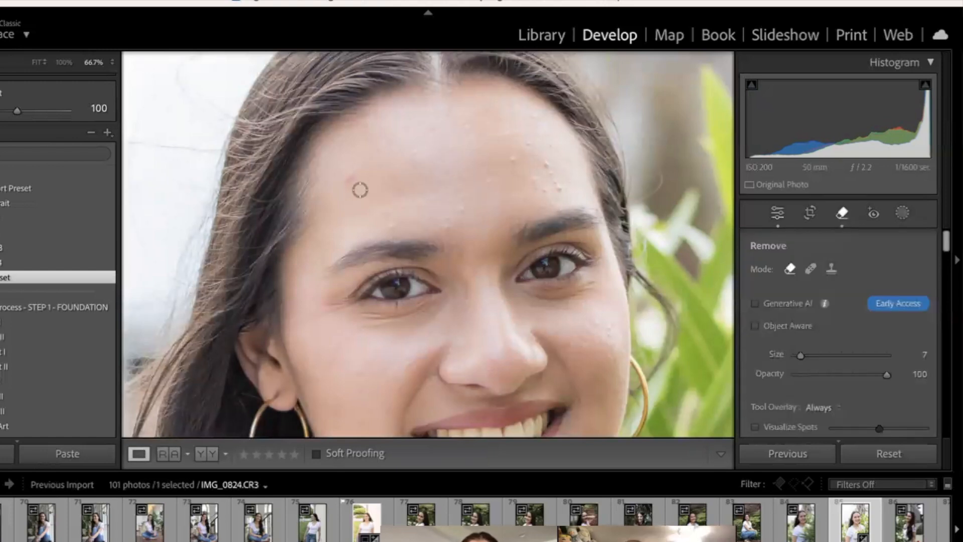
{"action": "left_click", "coordinate": [363, 182]}
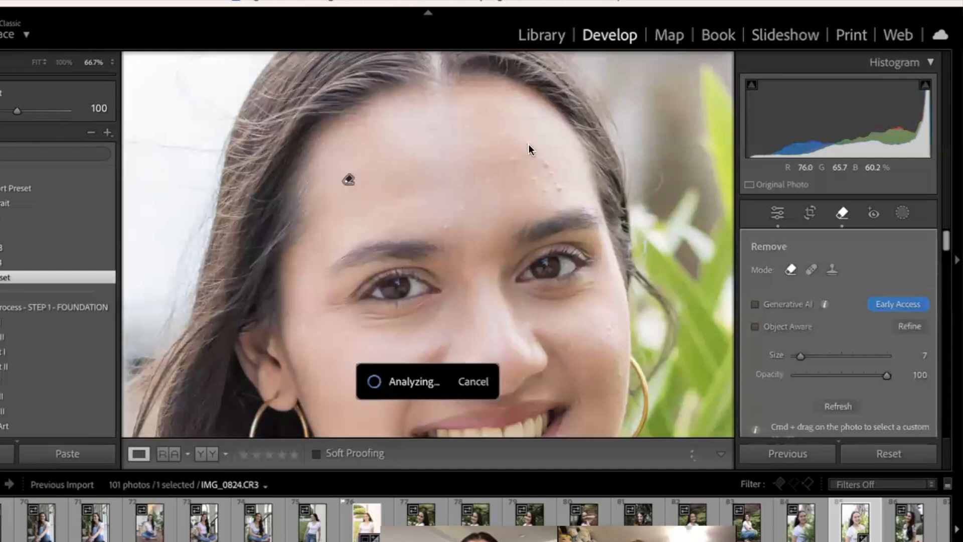
{"action": "left_click", "coordinate": [513, 158]}
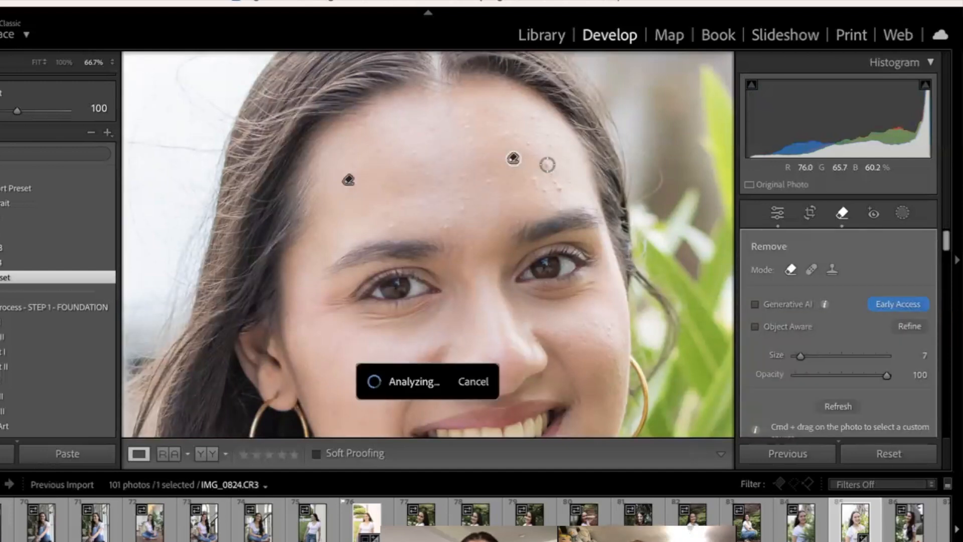
{"action": "left_click", "coordinate": [528, 144]}
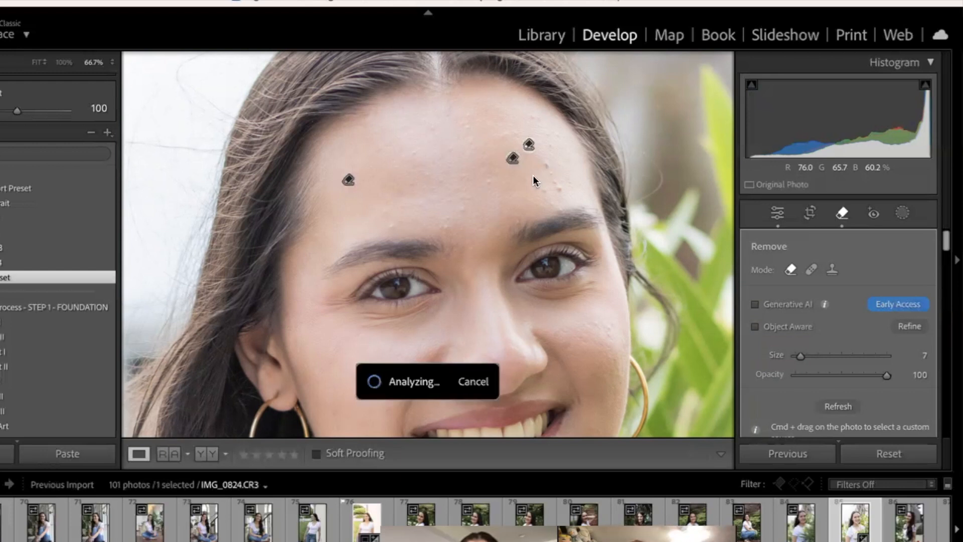
{"action": "left_click", "coordinate": [547, 164]}
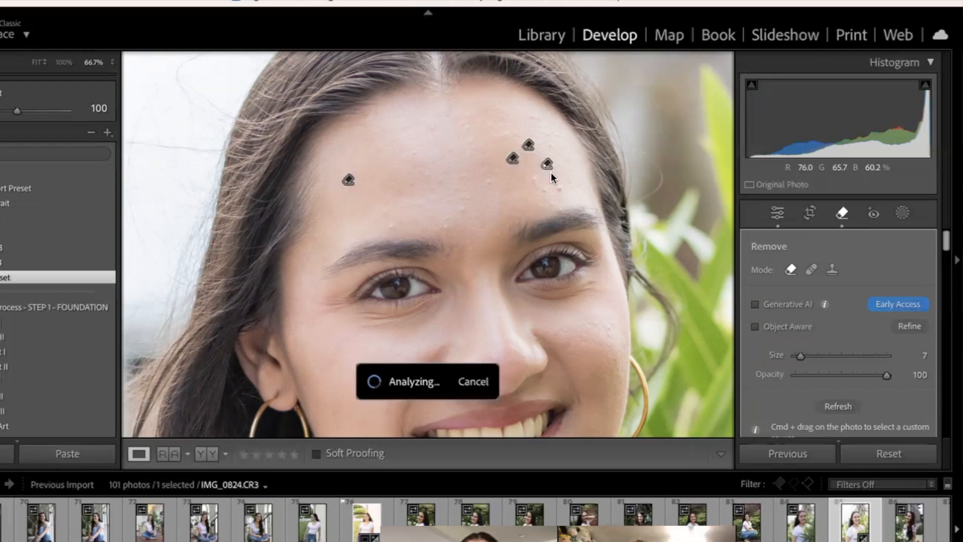
{"action": "left_click", "coordinate": [534, 178]}
{"action": "left_click", "coordinate": [557, 188]}
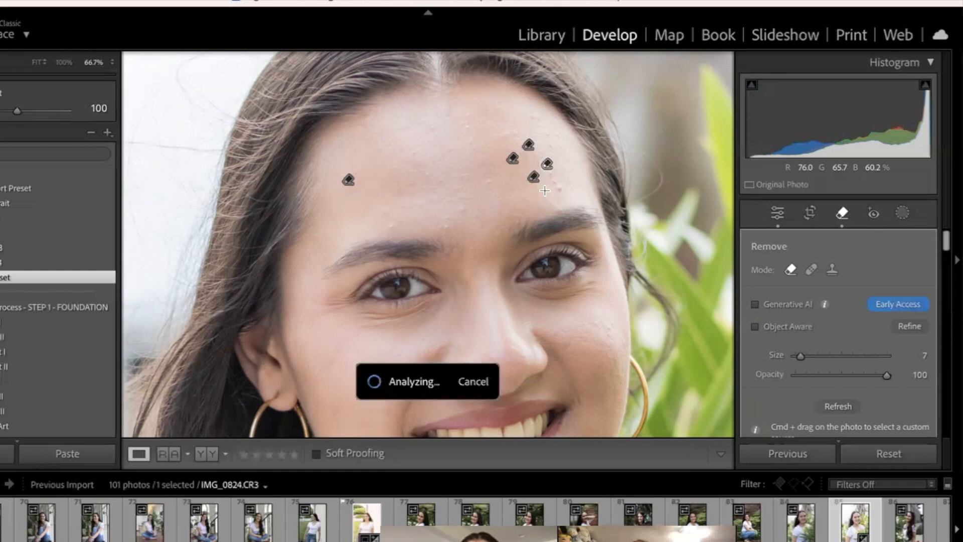
Step: Remove the remaining blemishes above the brows and across the middle and upper forehead, and return to the Remove tool for the lower face
{"action": "left_click", "coordinate": [446, 220]}
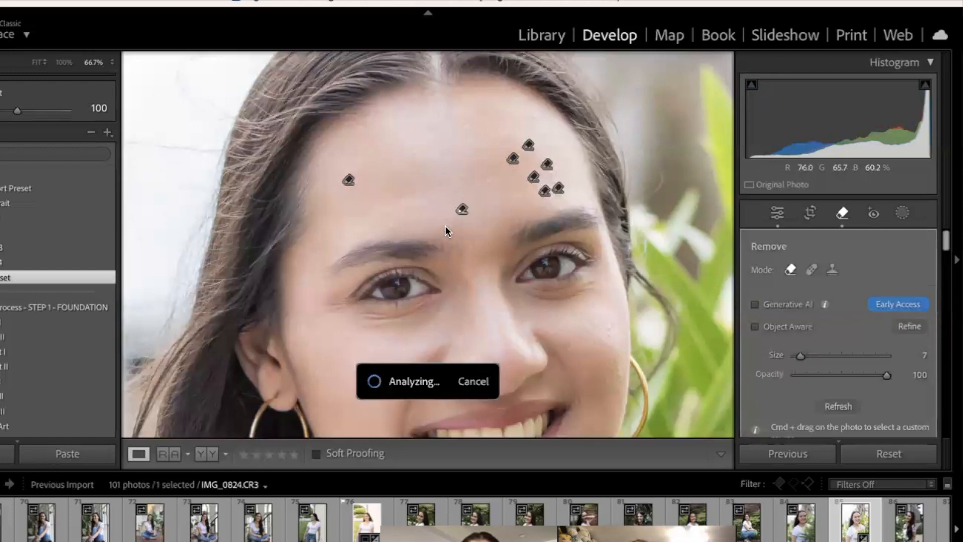
{"action": "left_click", "coordinate": [533, 119]}
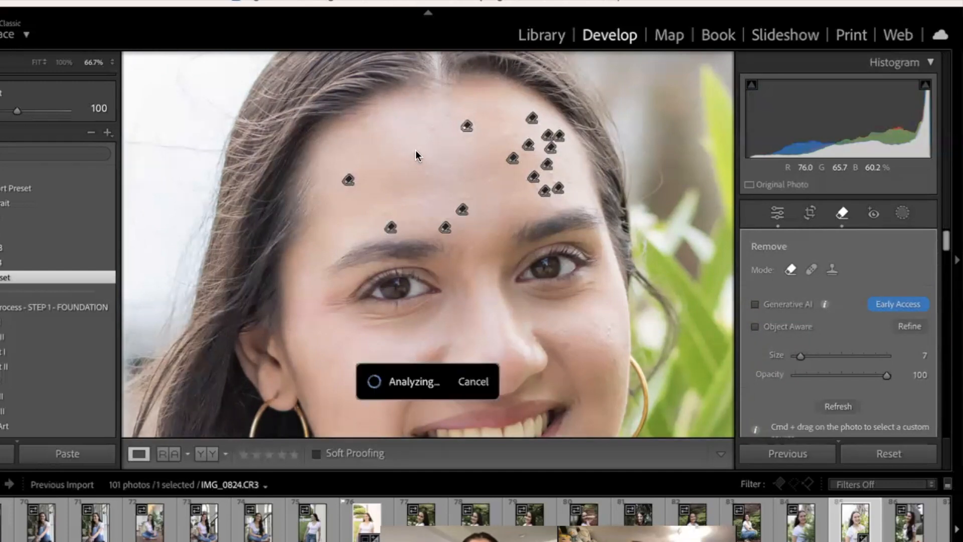
{"action": "left_click", "coordinate": [424, 173]}
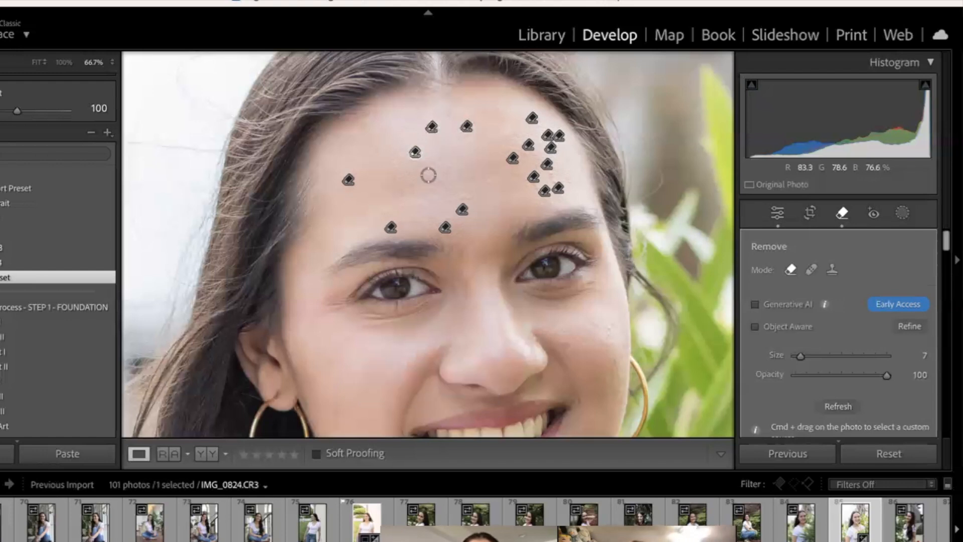
{"action": "left_click", "coordinate": [480, 181]}
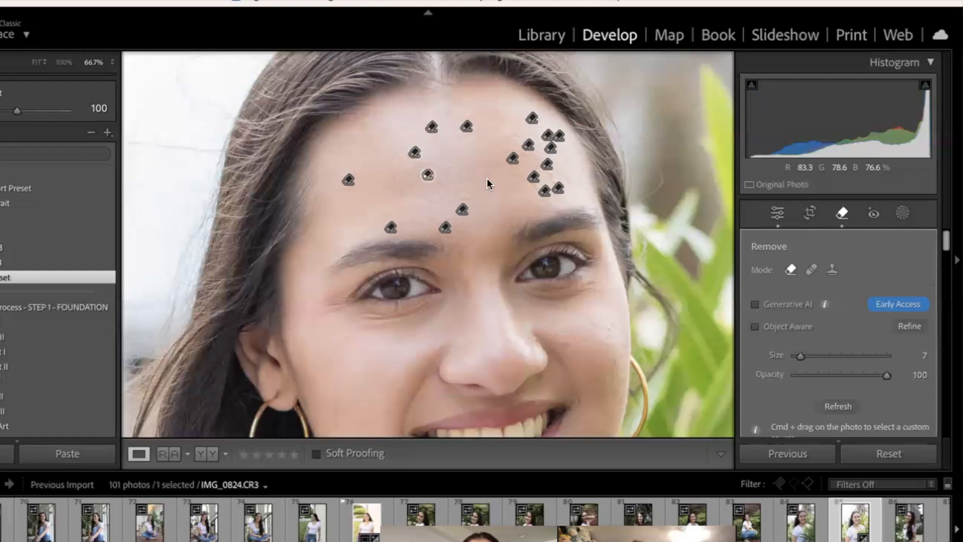
{"action": "left_click", "coordinate": [486, 178]}
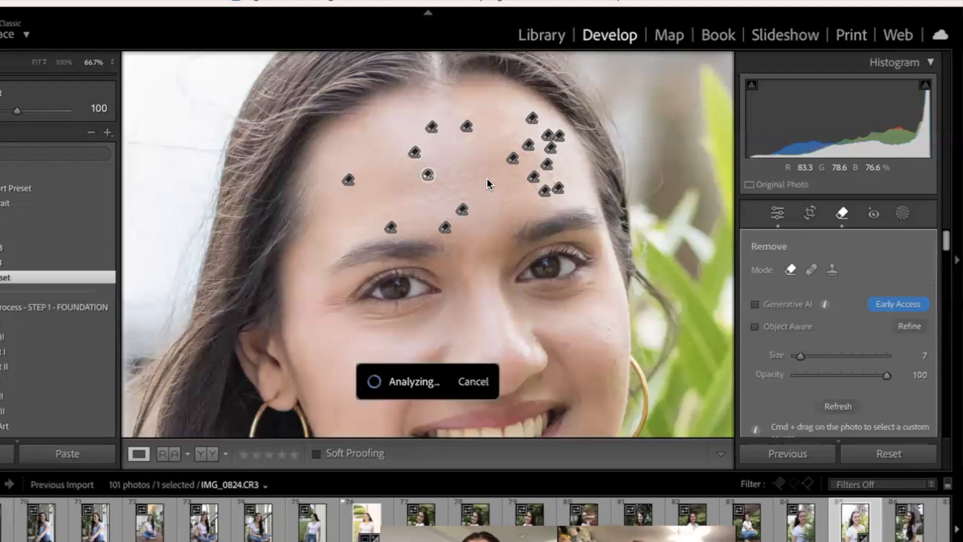
{"action": "key", "text": "q"}
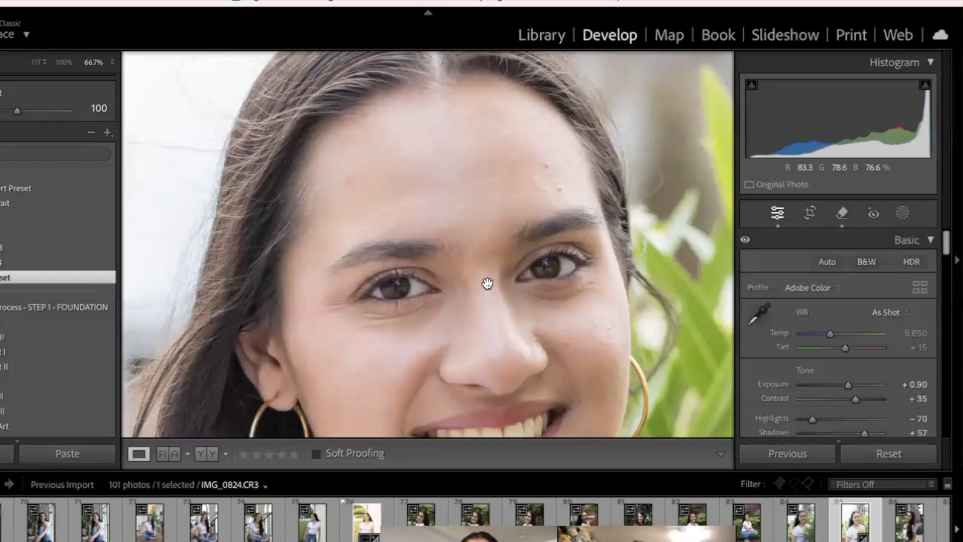
{"action": "left_click_drag", "start_coordinate": [488, 305], "coordinate": [477, 260]}
{"action": "left_click", "coordinate": [843, 214]}
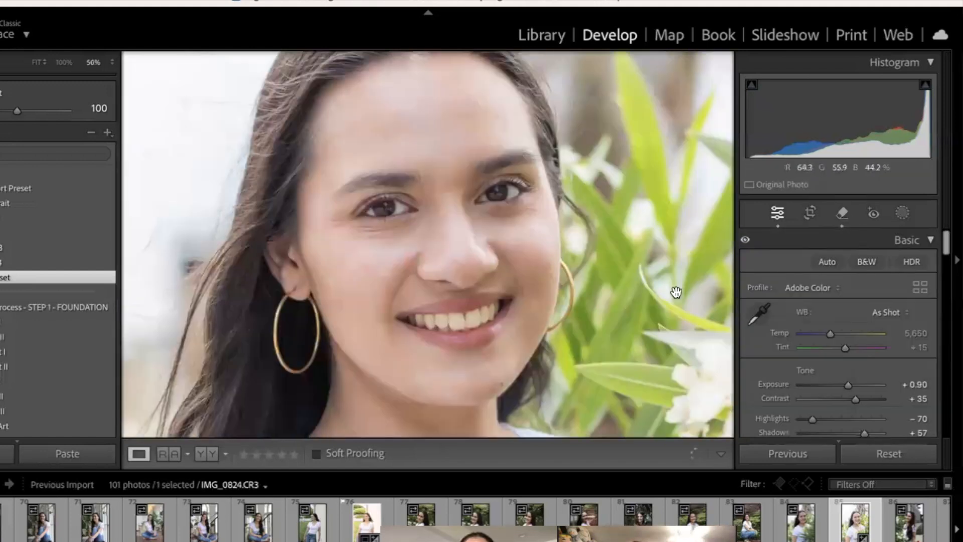
Step: Add a brush mask with the Soften Skin (Lite) preset at size 13 and paint it over the forehead, cheeks and nose
{"action": "left_click", "coordinate": [906, 212]}
{"action": "left_click", "coordinate": [776, 352]}
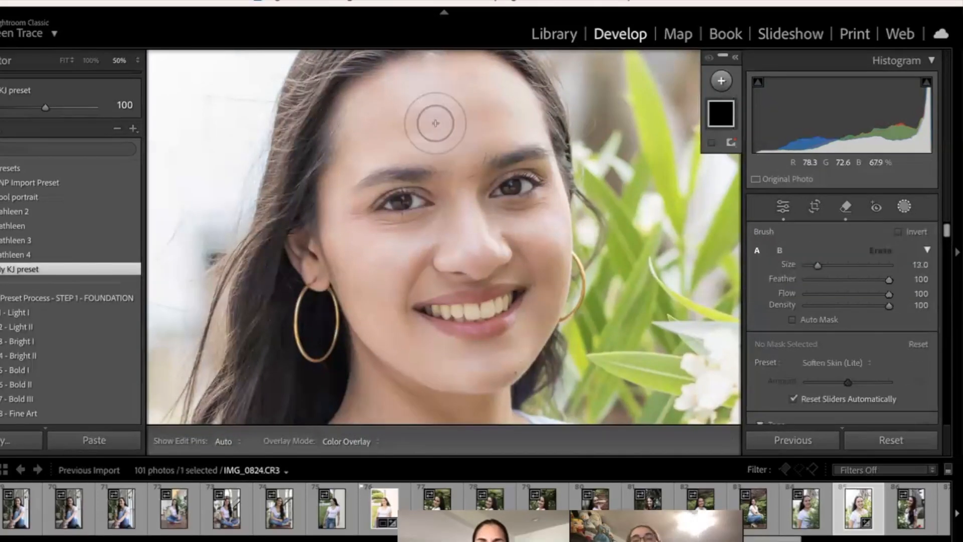
{"action": "mouse_move", "coordinate": [435, 123]}
{"action": "left_mouse_down"}
{"action": "mouse_move", "coordinate": [406, 109]}
{"action": "mouse_move", "coordinate": [475, 86]}
{"action": "mouse_move", "coordinate": [507, 119]}
{"action": "mouse_move", "coordinate": [488, 129]}
{"action": "mouse_move", "coordinate": [503, 95]}
{"action": "mouse_move", "coordinate": [453, 65]}
{"action": "mouse_move", "coordinate": [392, 102]}
{"action": "mouse_move", "coordinate": [366, 133]}
{"action": "mouse_move", "coordinate": [432, 133]}
{"action": "mouse_move", "coordinate": [458, 150]}
{"action": "mouse_move", "coordinate": [468, 212]}
{"action": "mouse_move", "coordinate": [408, 88]}
{"action": "mouse_move", "coordinate": [316, 181]}
{"action": "mouse_move", "coordinate": [331, 212]}
{"action": "mouse_move", "coordinate": [360, 259]}
{"action": "mouse_move", "coordinate": [525, 209]}
{"action": "mouse_move", "coordinate": [512, 236]}
{"action": "mouse_move", "coordinate": [540, 258]}
{"action": "mouse_move", "coordinate": [544, 278]}
{"action": "mouse_move", "coordinate": [555, 249]}
{"action": "mouse_move", "coordinate": [549, 306]}
{"action": "mouse_move", "coordinate": [499, 371]}
{"action": "mouse_move", "coordinate": [423, 355]}
{"action": "mouse_move", "coordinate": [378, 301]}
{"action": "mouse_move", "coordinate": [359, 312]}
{"action": "mouse_move", "coordinate": [477, 243]}
{"action": "left_mouse_up"}
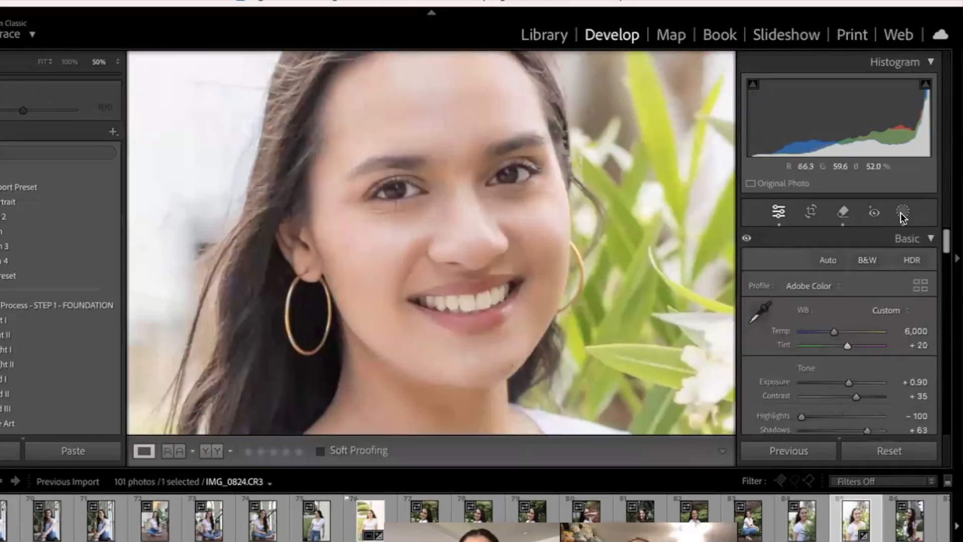
Step: Add another brush mask with the Soften Skin preset at size 4 and paint the skin under both eyes
{"action": "left_click", "coordinate": [901, 212]}
{"action": "left_click", "coordinate": [716, 83]}
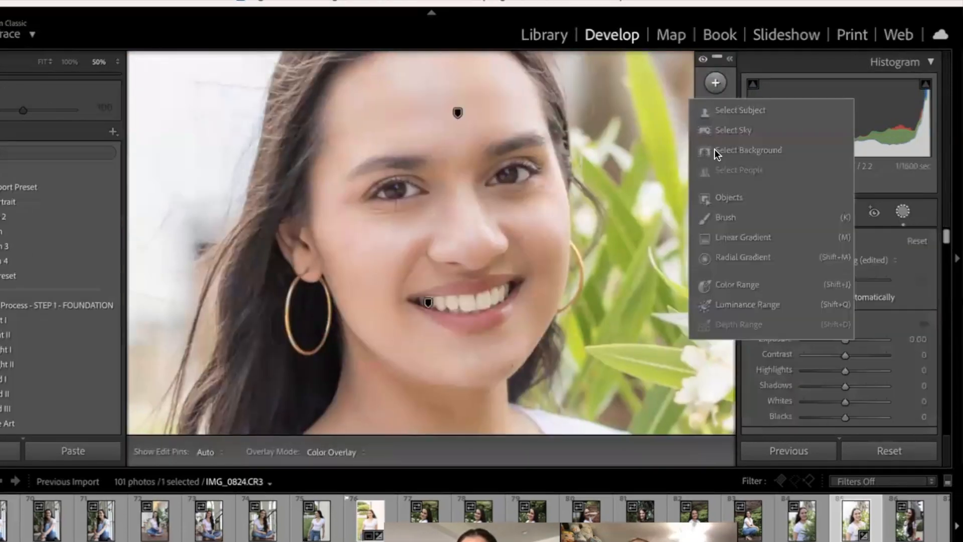
{"action": "left_click", "coordinate": [720, 219]}
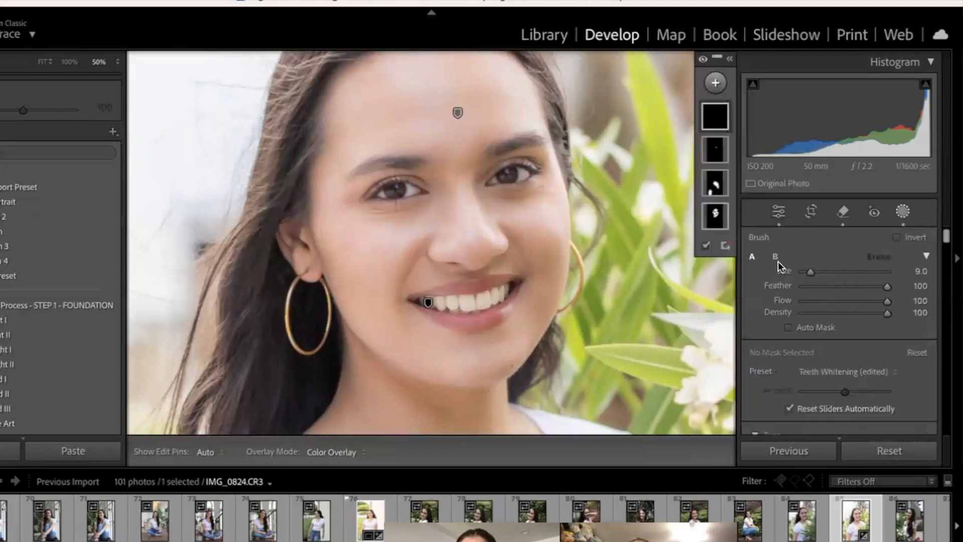
{"action": "left_click", "coordinate": [834, 371]}
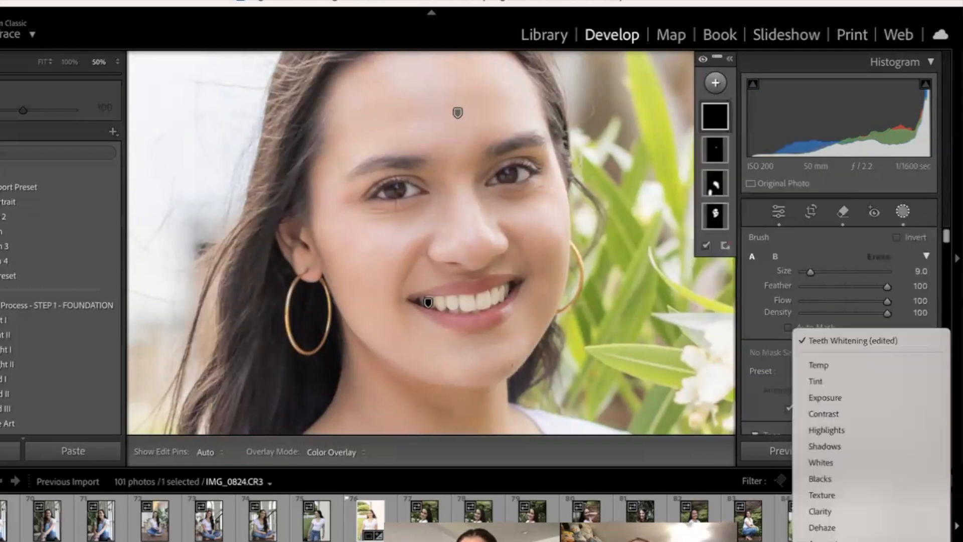
{"action": "scroll", "coordinate": [859, 474], "scroll_direction": "down", "scroll_amount": 5}
{"action": "left_click", "coordinate": [857, 464]}
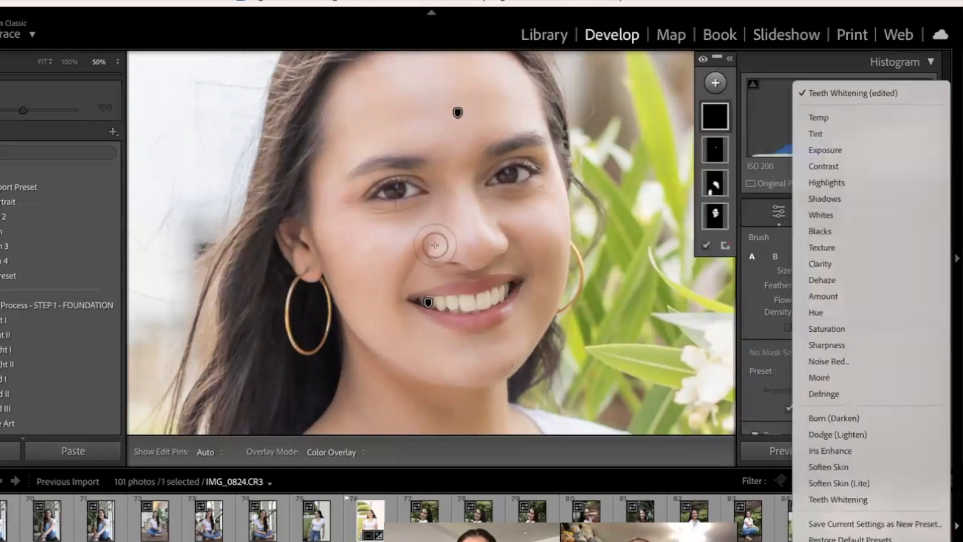
{"action": "scroll", "coordinate": [416, 213], "scroll_direction": "down", "scroll_amount": 5}
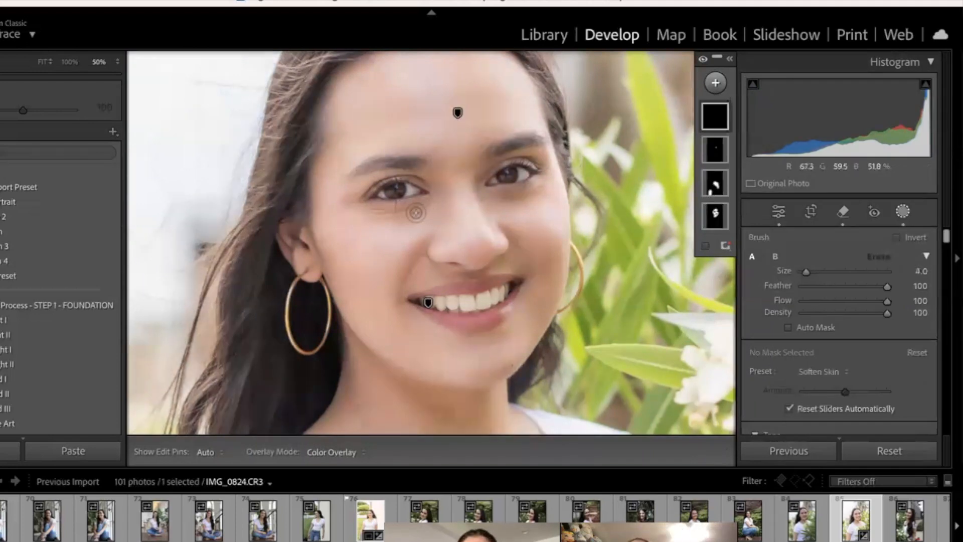
{"action": "key", "text": "h"}
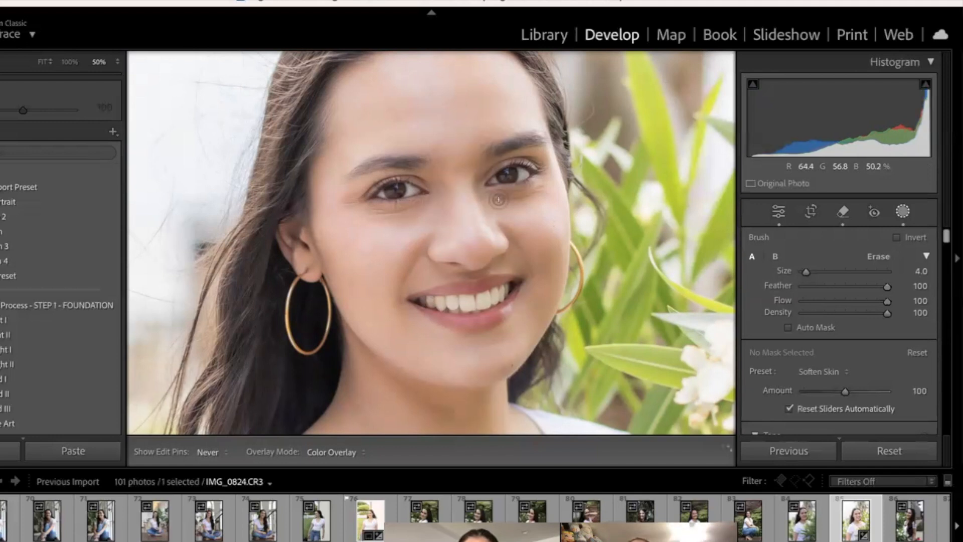
{"action": "key", "text": "h"}
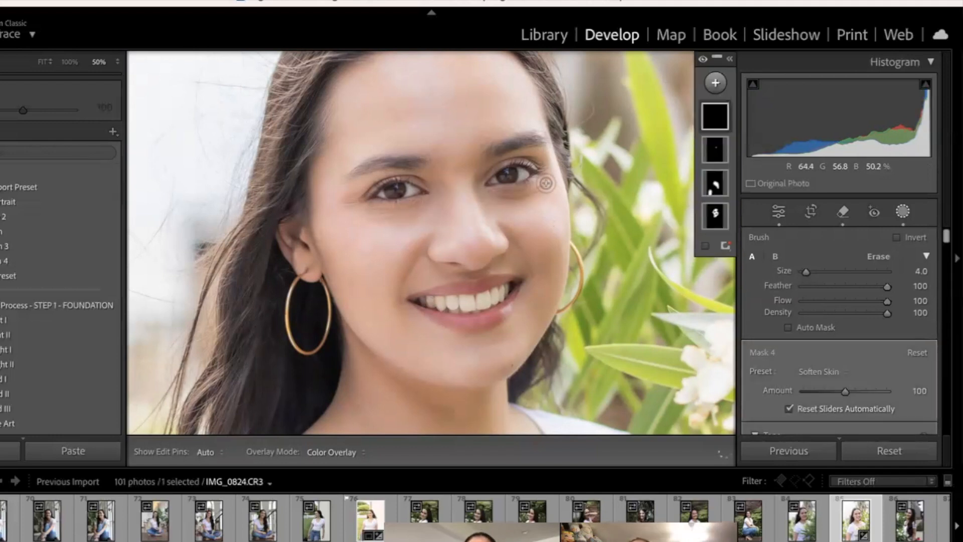
{"action": "key", "text": "h"}
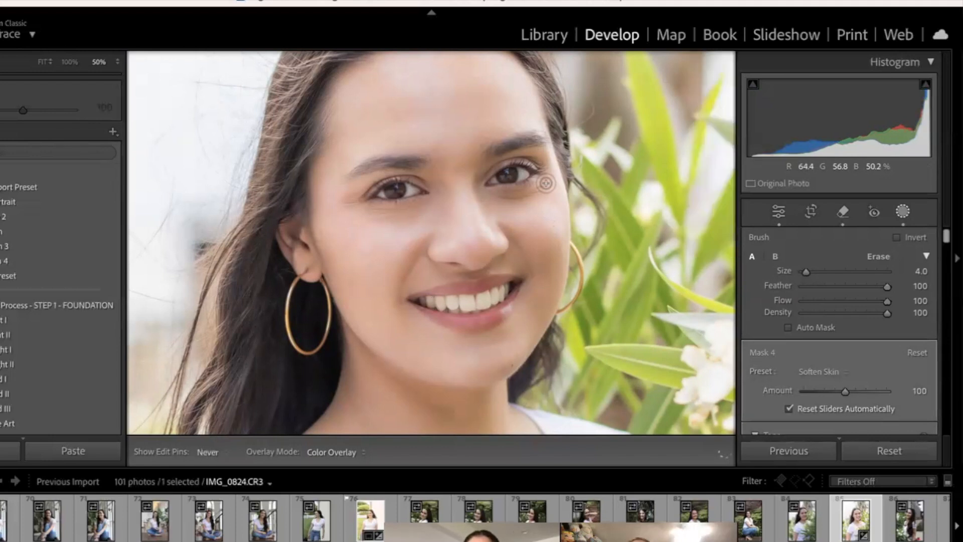
{"action": "key", "text": "h"}
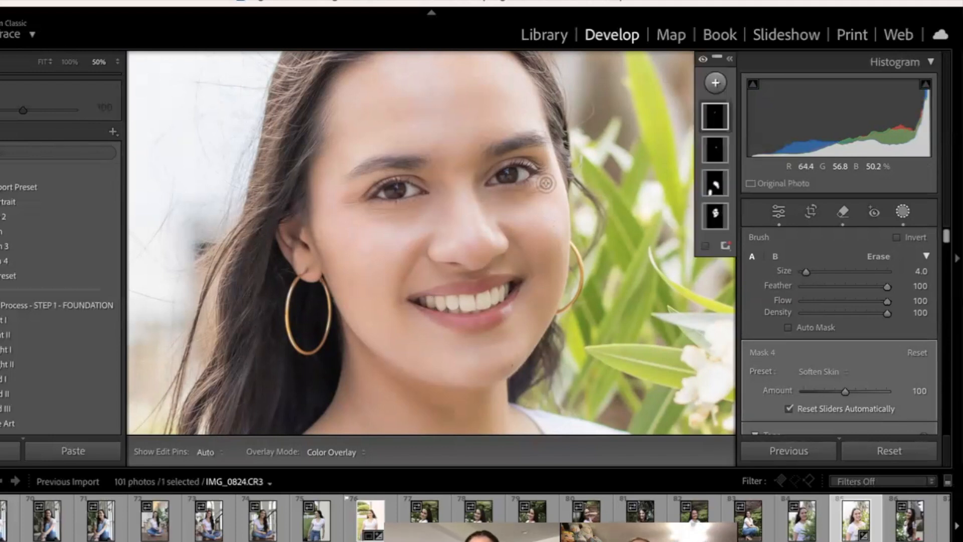
{"action": "key", "text": "Escape"}
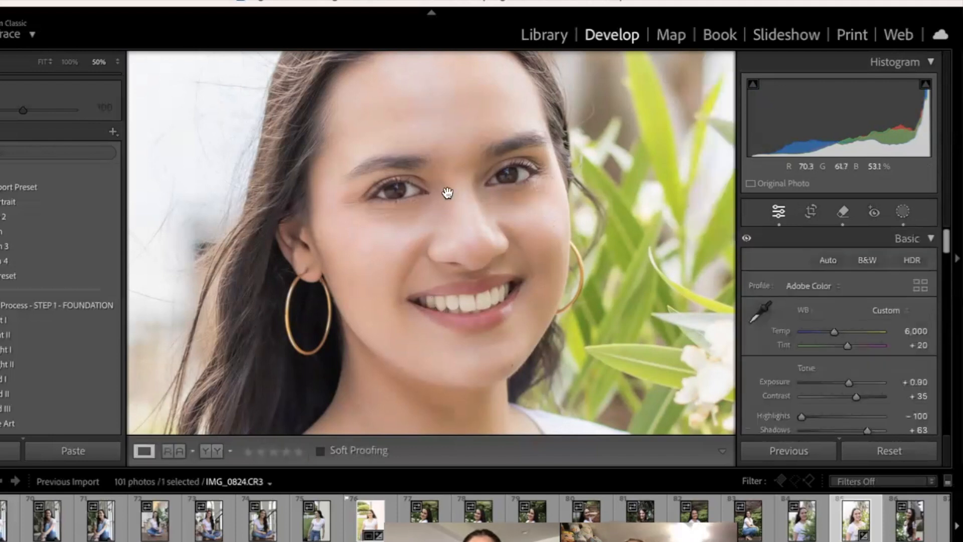
Step: Add a brush mask with the Iris Enhance preset at size 4 and paint the irises of both eyes at 100% zoom
{"action": "key", "text": "super+="}
{"action": "key", "text": "super+="}
{"action": "mouse_move", "coordinate": [528, 175]}
{"action": "left_mouse_down"}
{"action": "mouse_move", "coordinate": [492, 240]}
{"action": "mouse_move", "coordinate": [491, 292]}
{"action": "left_mouse_up"}
{"action": "key", "text": "k"}
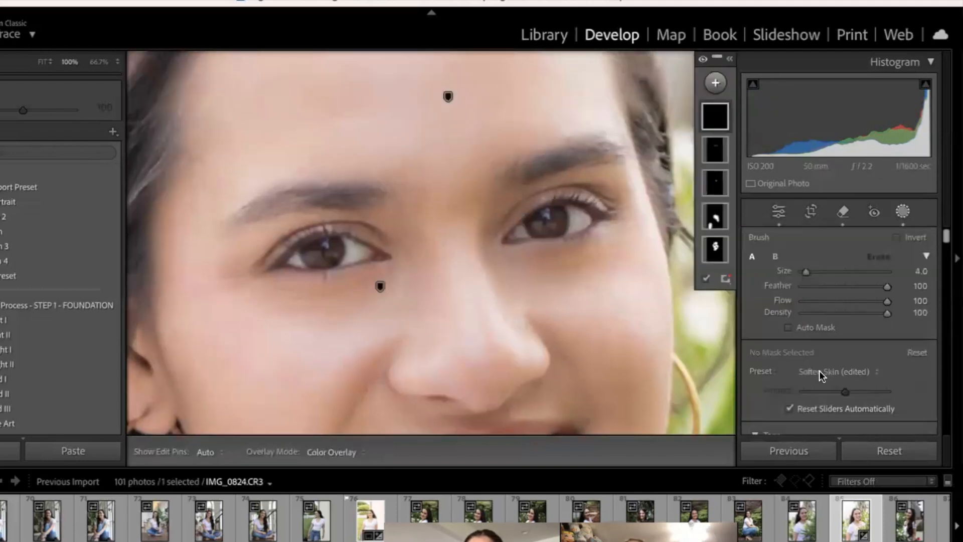
{"action": "left_click", "coordinate": [819, 371]}
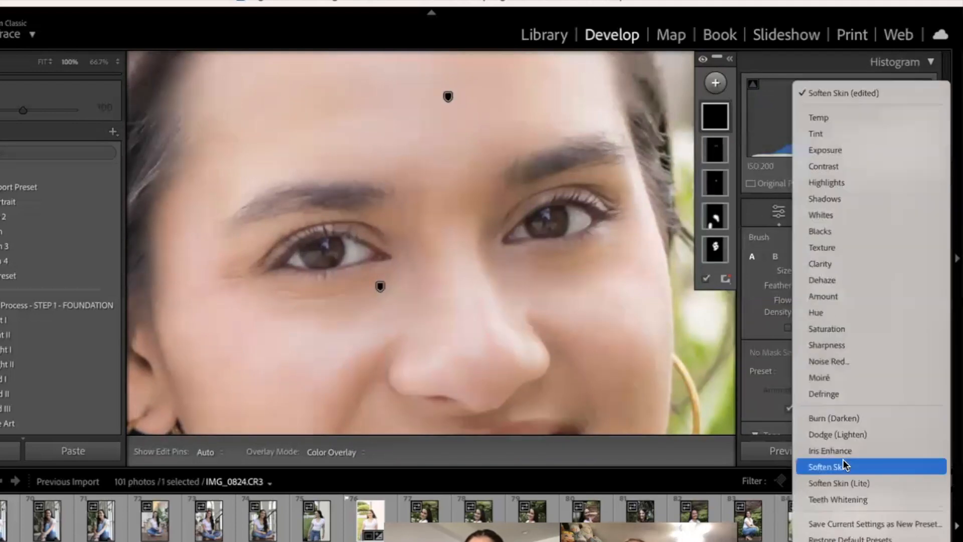
{"action": "left_click", "coordinate": [842, 462]}
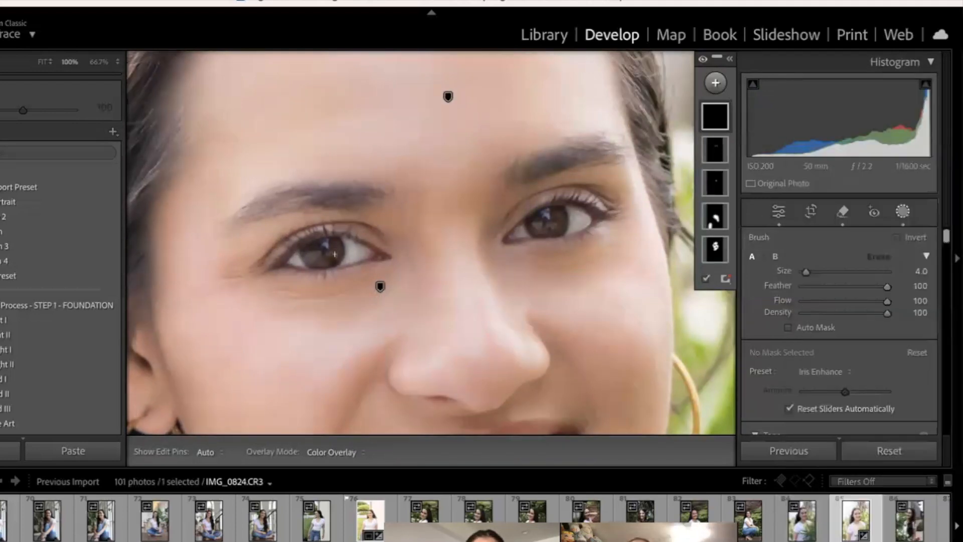
{"action": "key", "text": "h"}
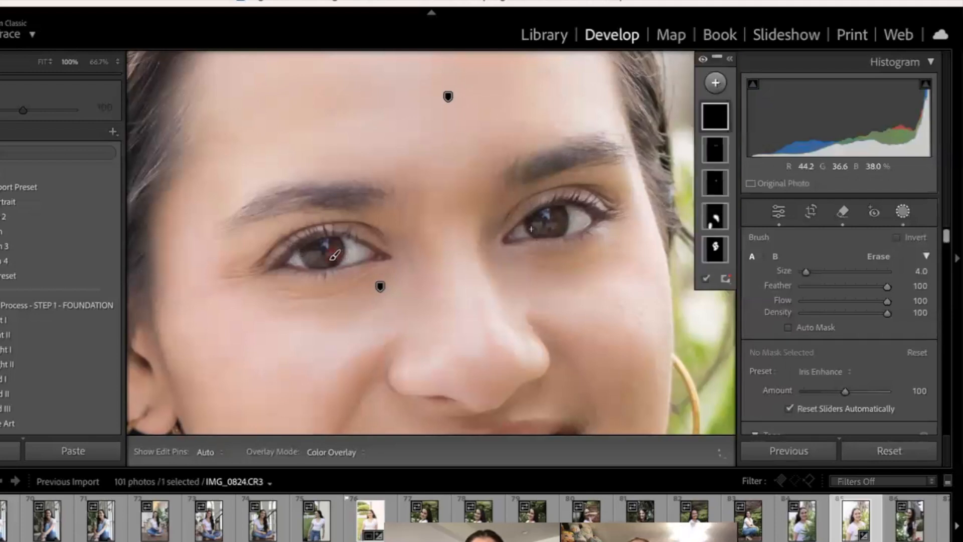
{"action": "key", "text": "h"}
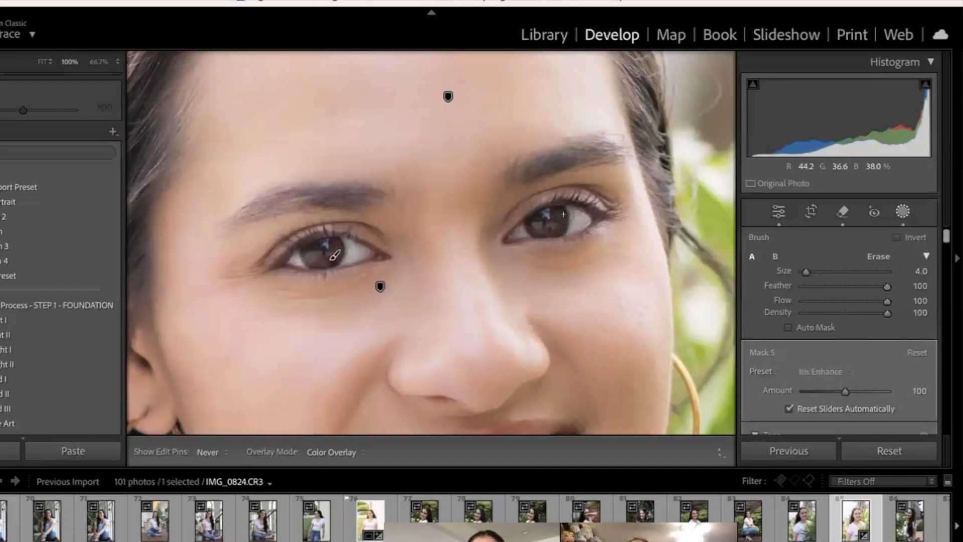
{"action": "key", "text": "h"}
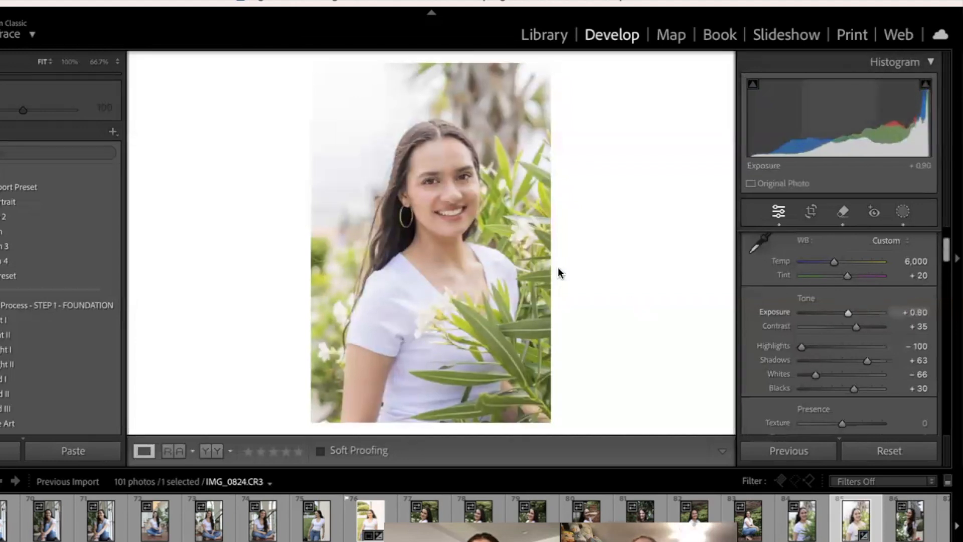
Step: Add a Select Background mask to the photo and set its Exposure to 0.04
{"action": "left_click", "coordinate": [901, 214]}
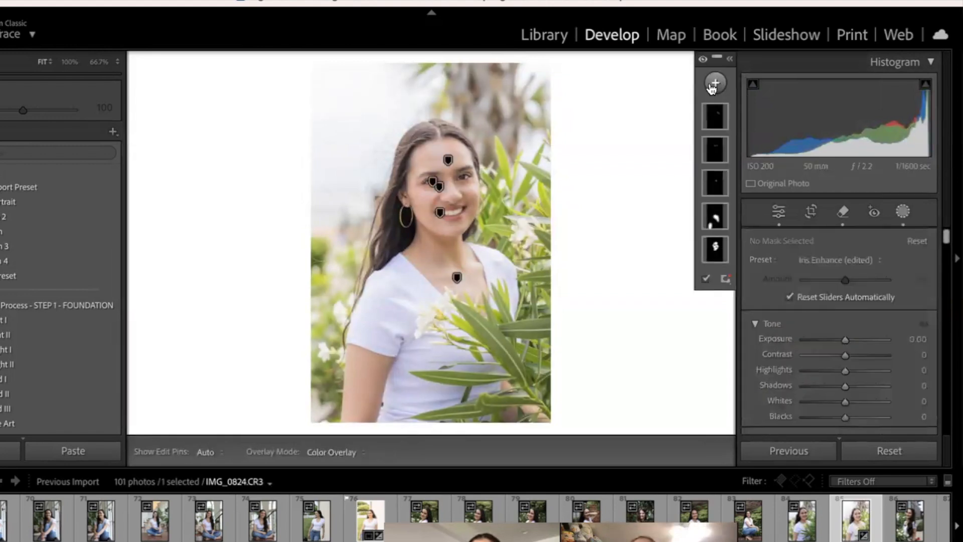
{"action": "left_click", "coordinate": [714, 84]}
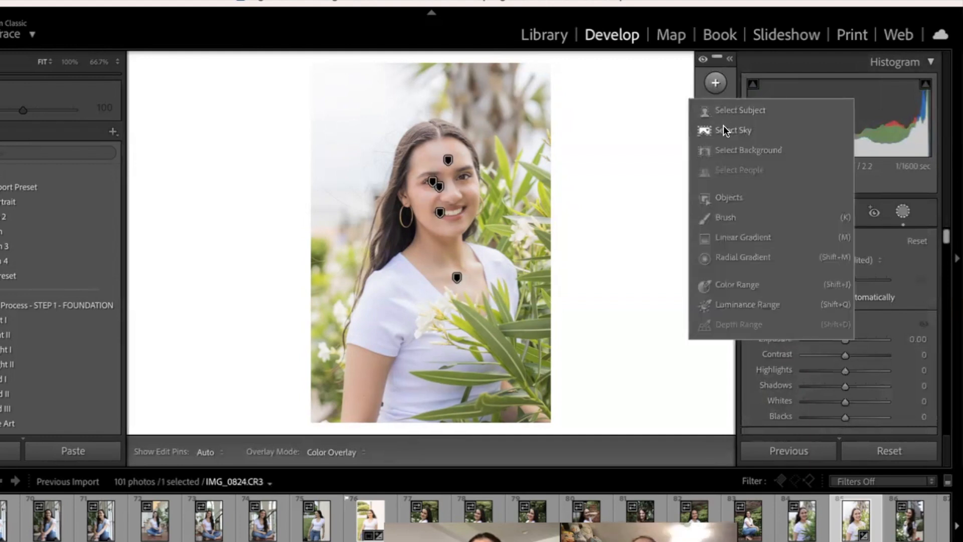
{"action": "left_click", "coordinate": [730, 154]}
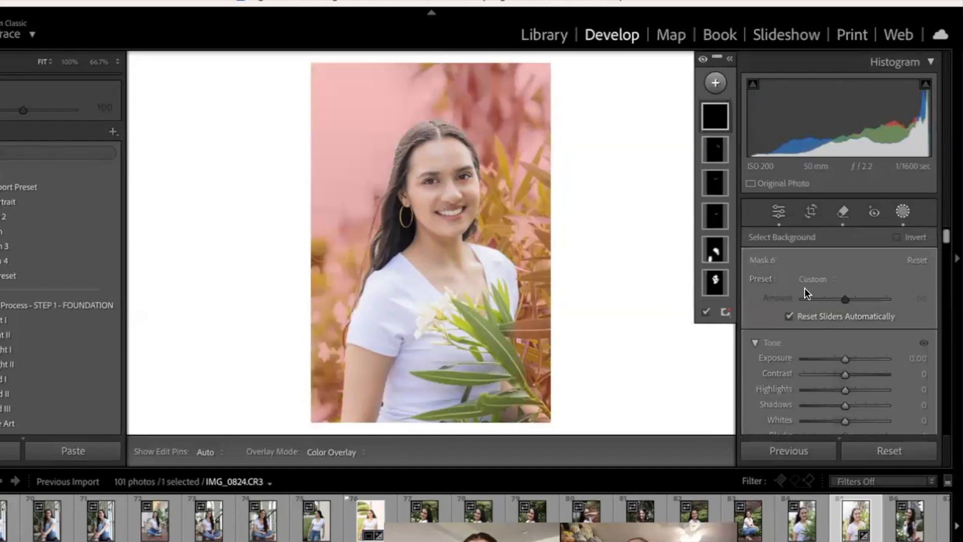
{"action": "mouse_move", "coordinate": [844, 359]}
{"action": "left_mouse_down"}
{"action": "mouse_move", "coordinate": [859, 360]}
{"action": "mouse_move", "coordinate": [845, 359]}
{"action": "left_mouse_up"}
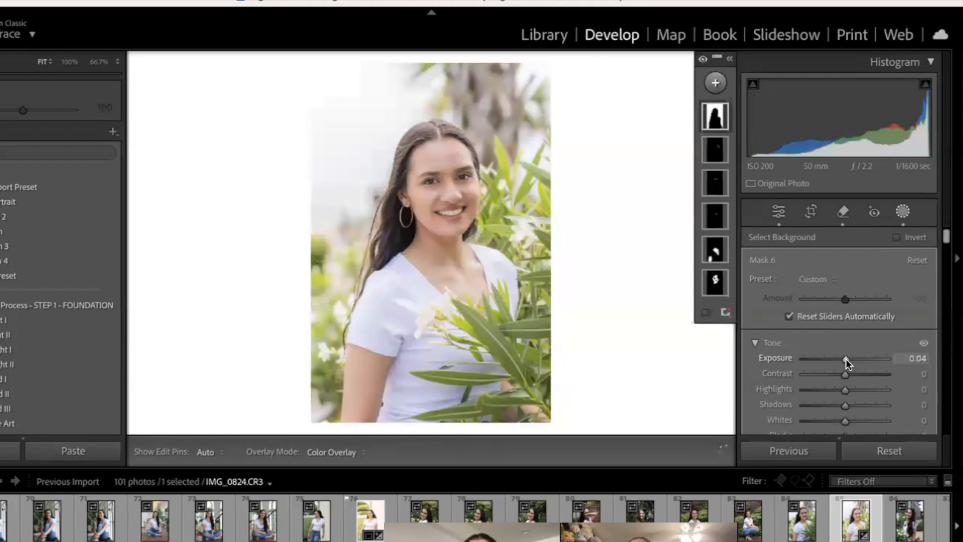